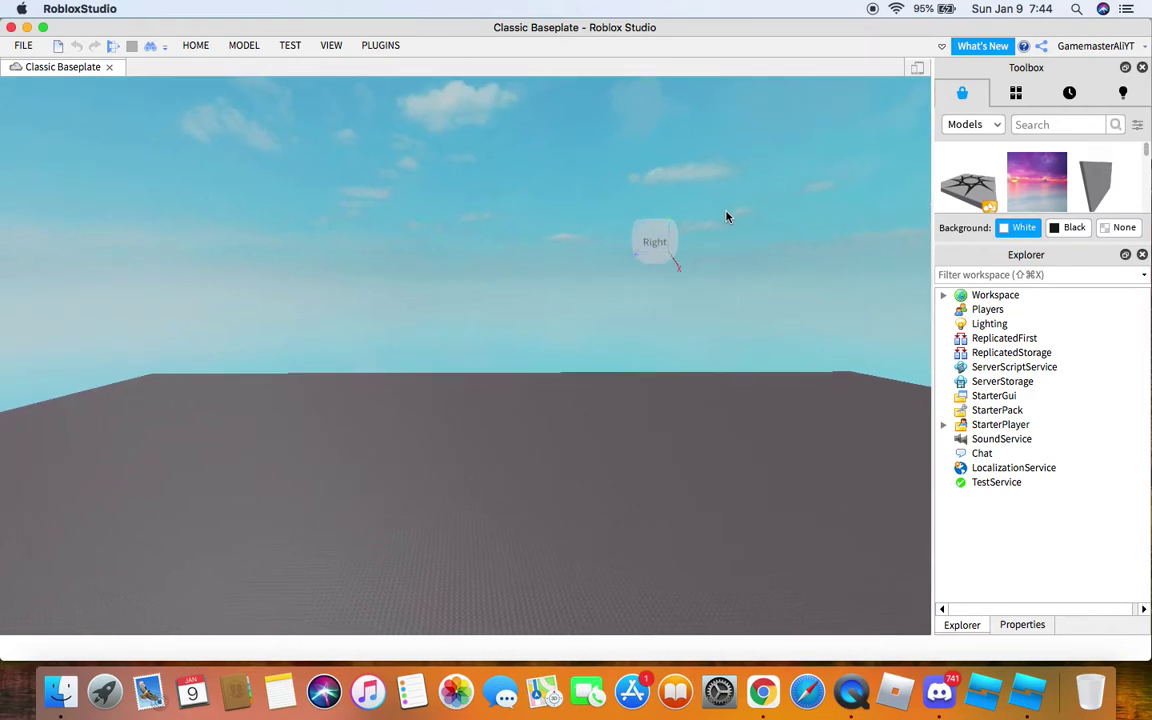
Step: Select the Baseplate in the workspace and change its BrickColor to Forest green
drag(448, 240, 640, 340)
mouse_move(748, 206)
right_down()
mouse_move(761, 216)
mouse_move(751, 216)
mouse_move(756, 246)
mouse_move(753, 216)
right_up()
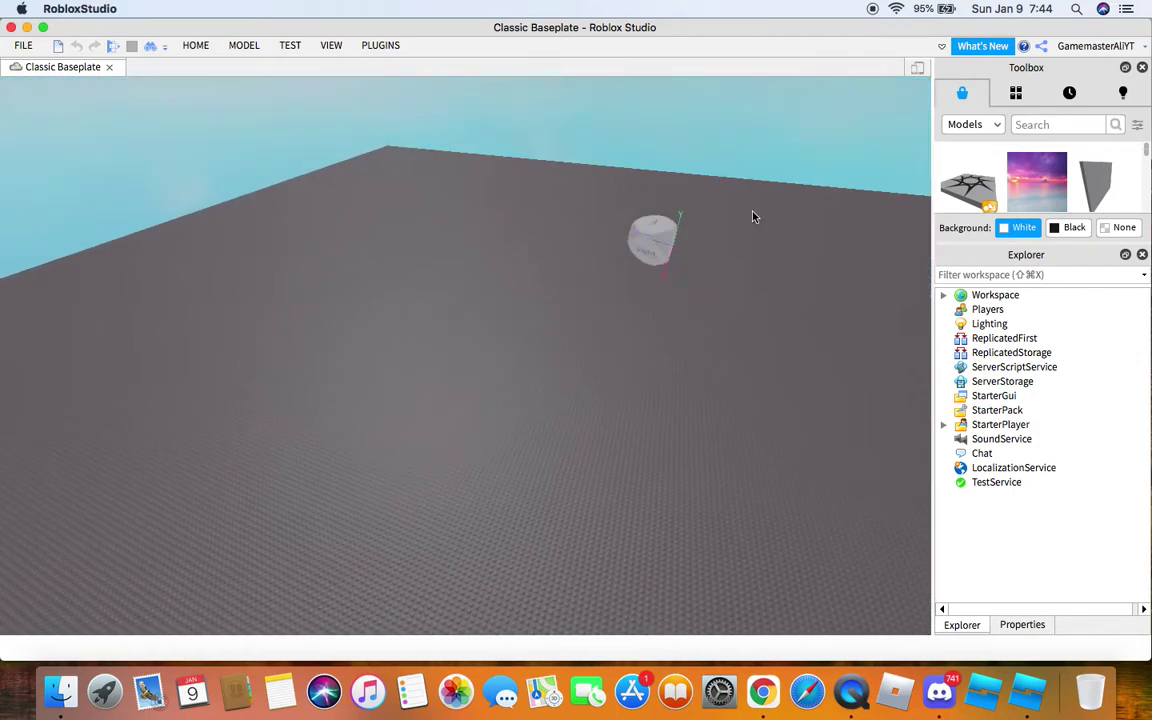
click(945, 296)
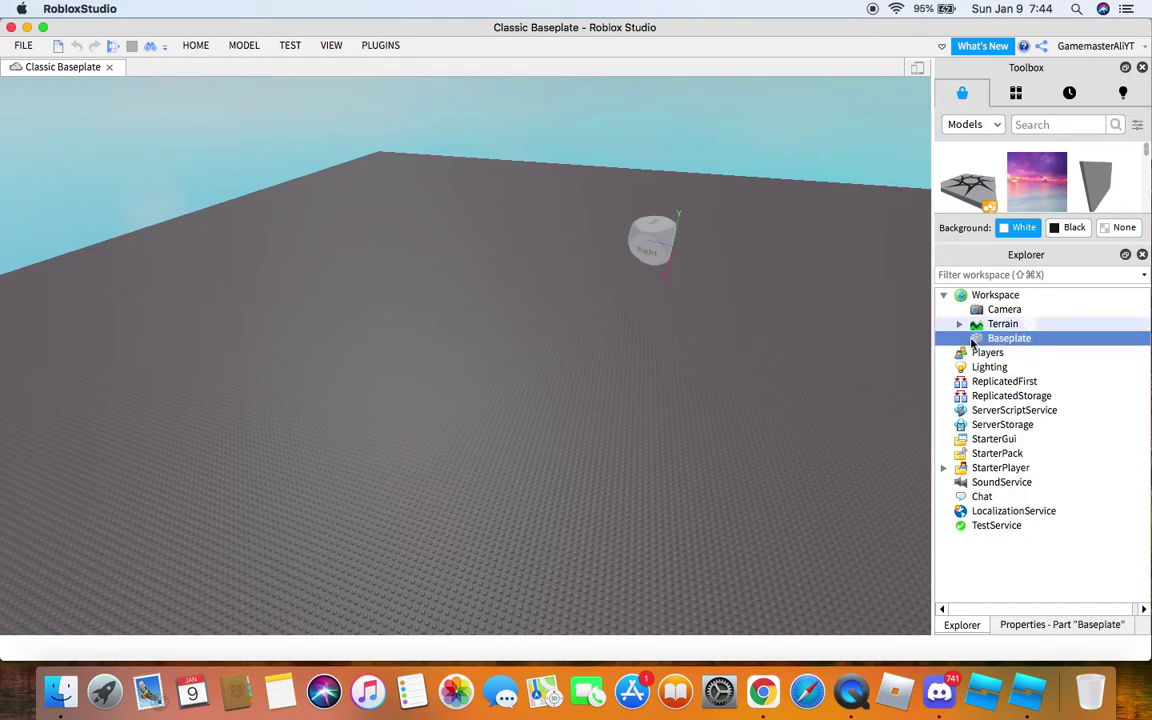
click(1093, 625)
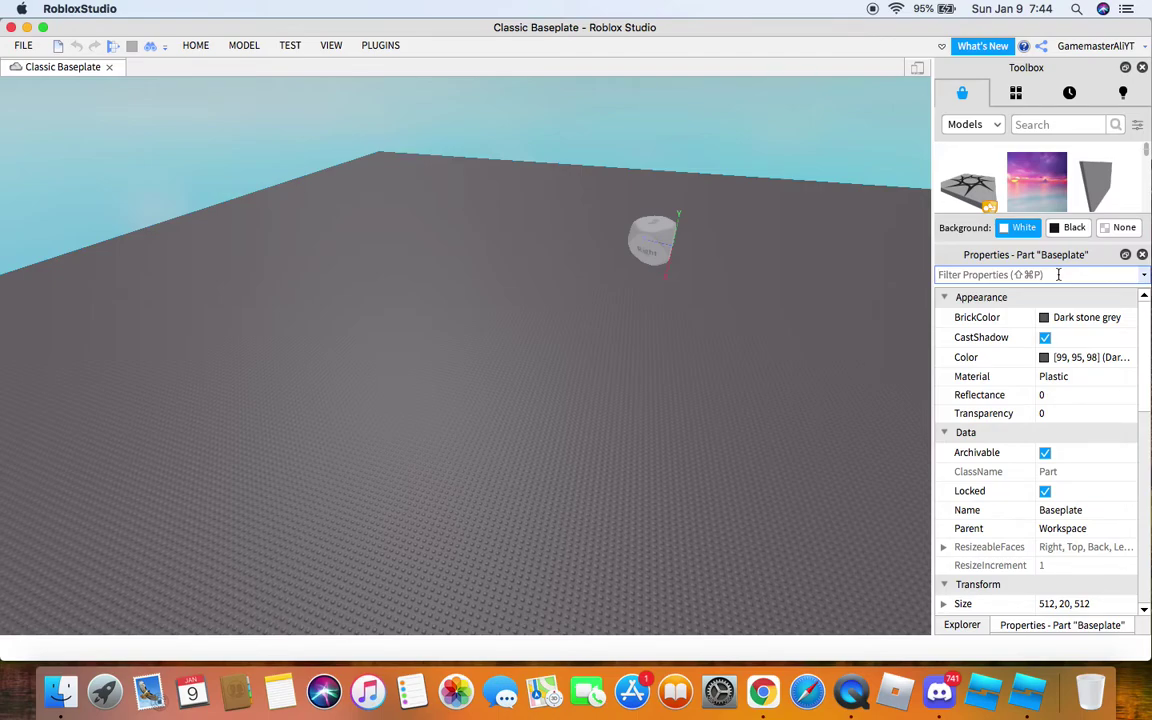
scroll(1063, 541, down, 2)
scroll(1060, 500, up, 2)
click(1045, 318)
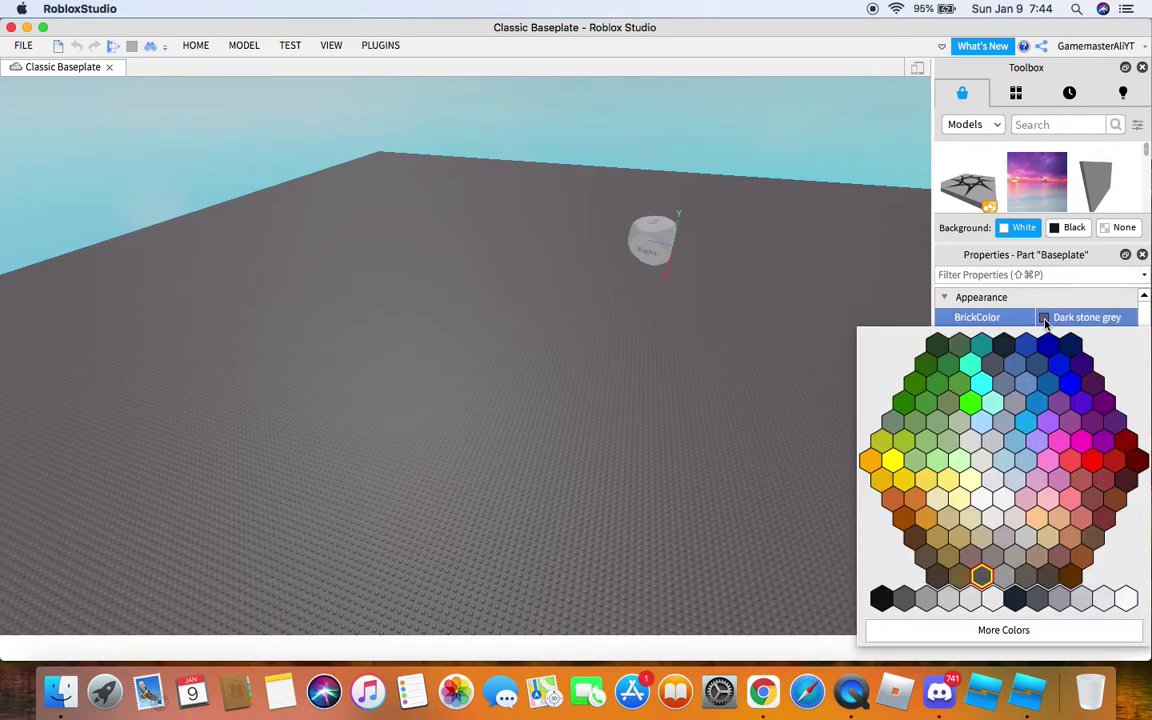
click(905, 400)
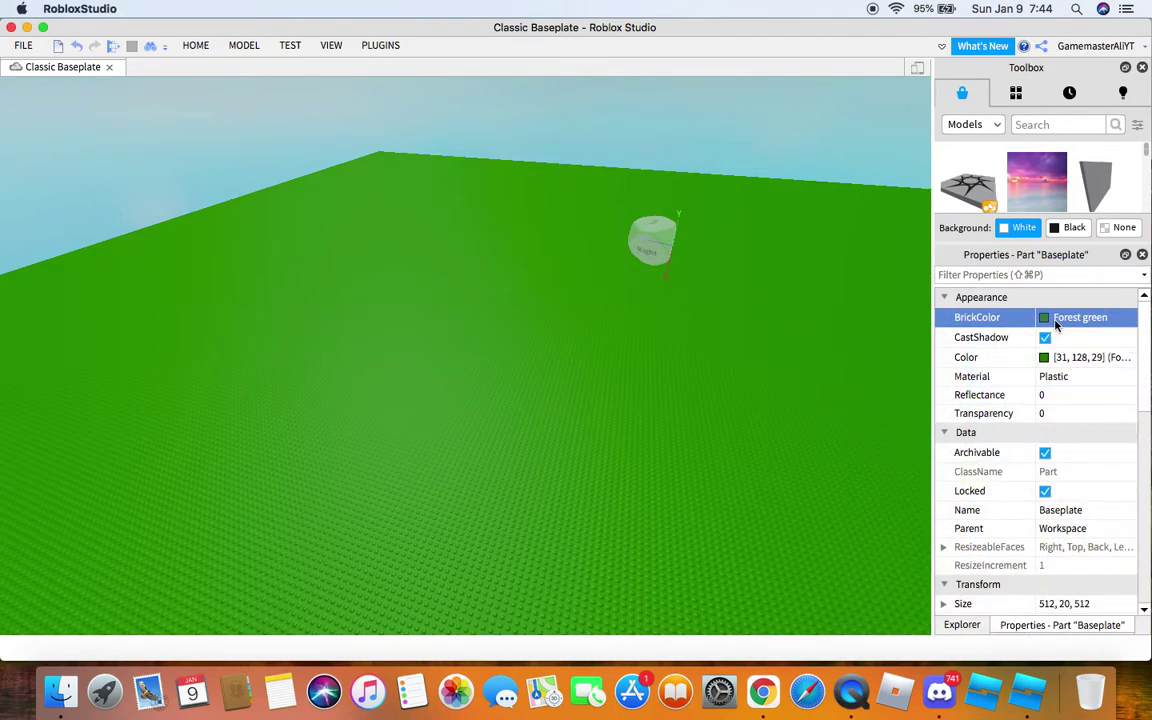
Step: Set the Baseplate's material to Grass
scroll(1070, 410, down, 2)
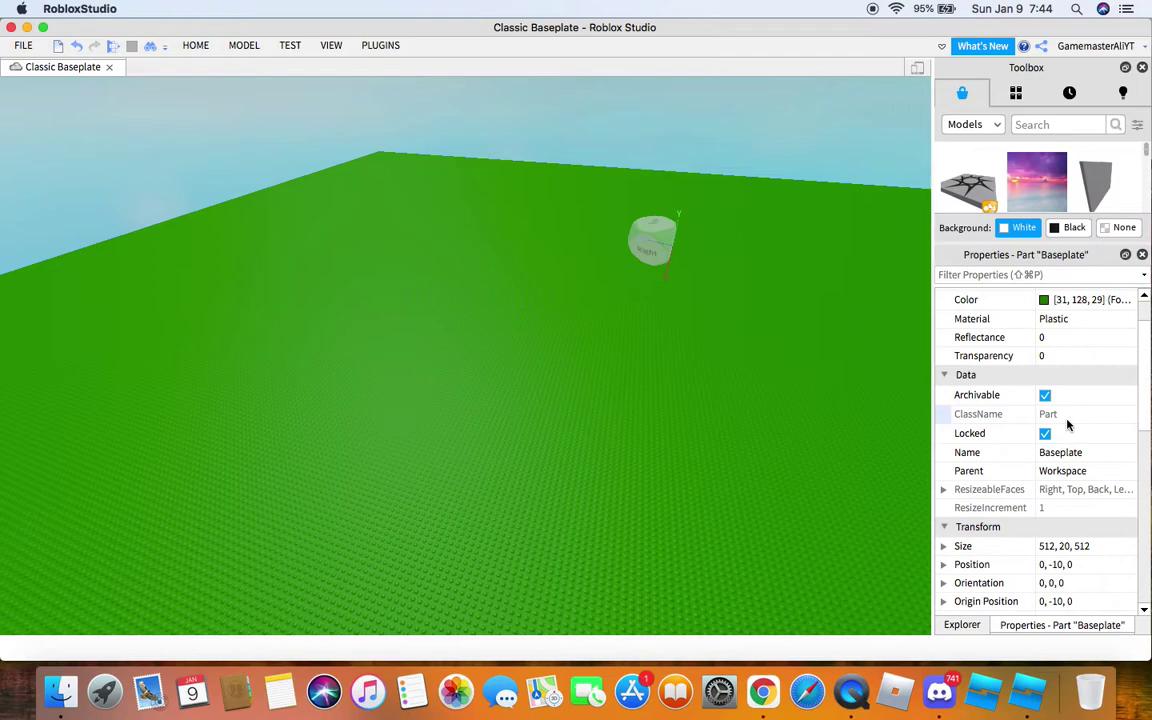
scroll(1060, 410, down, 2)
scroll(1045, 418, down, 15)
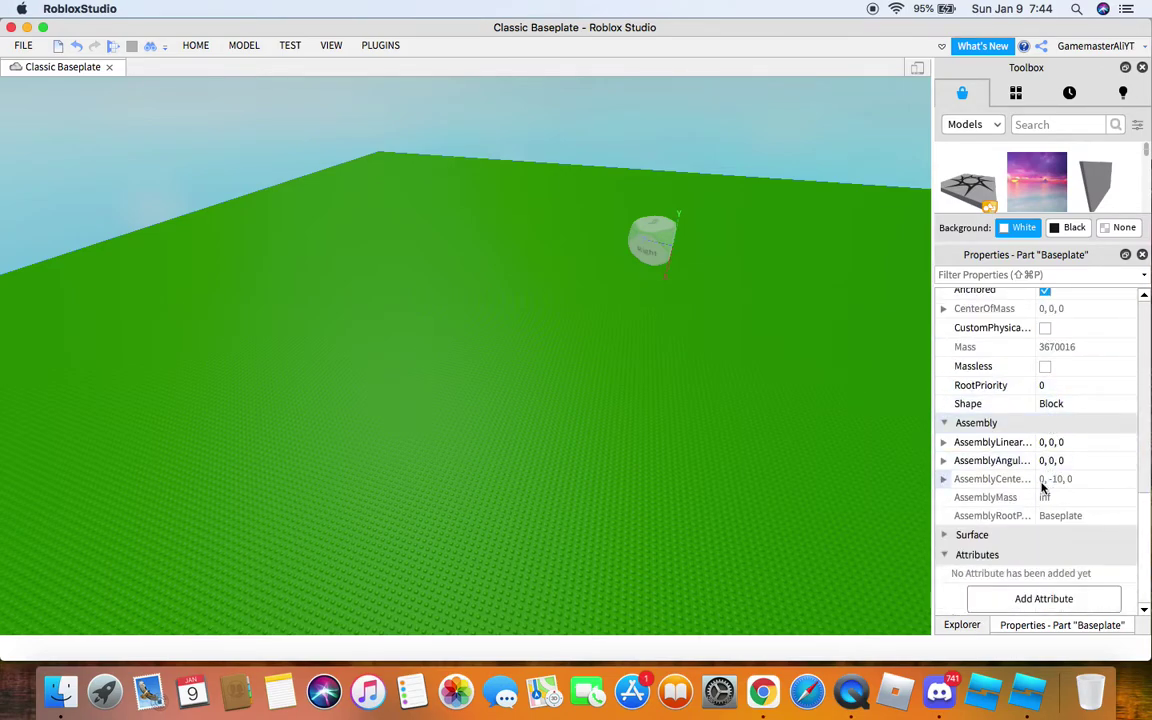
scroll(1045, 485, up, 4)
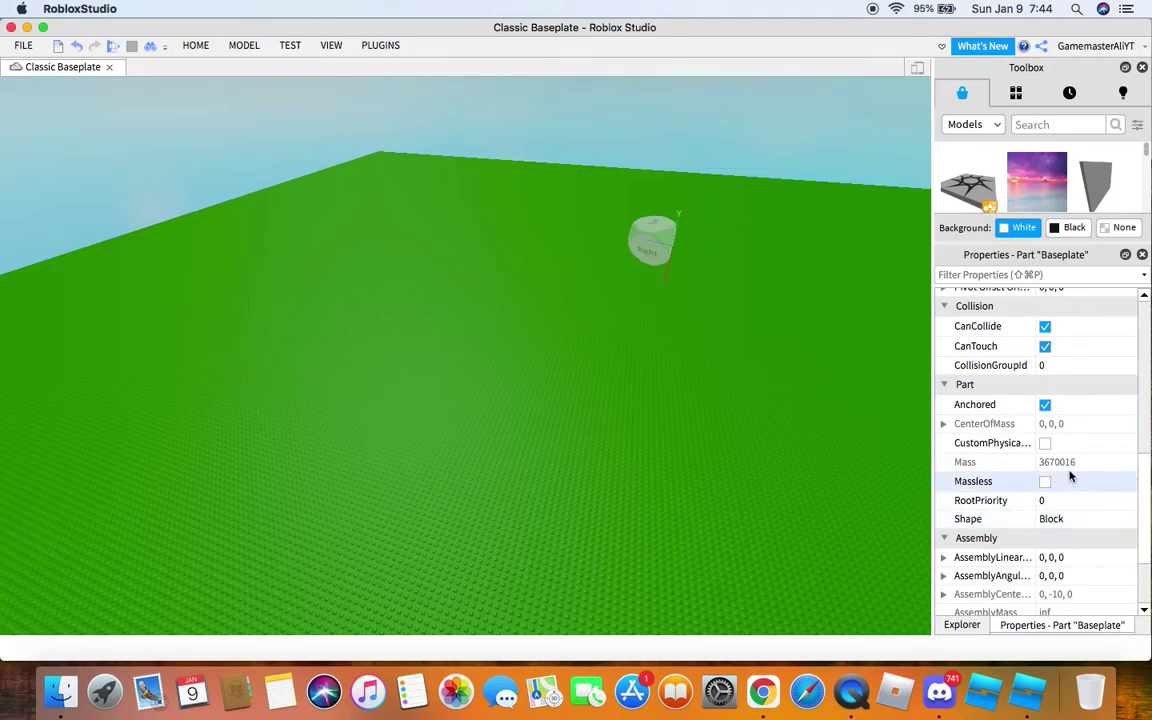
scroll(1070, 478, up, 4)
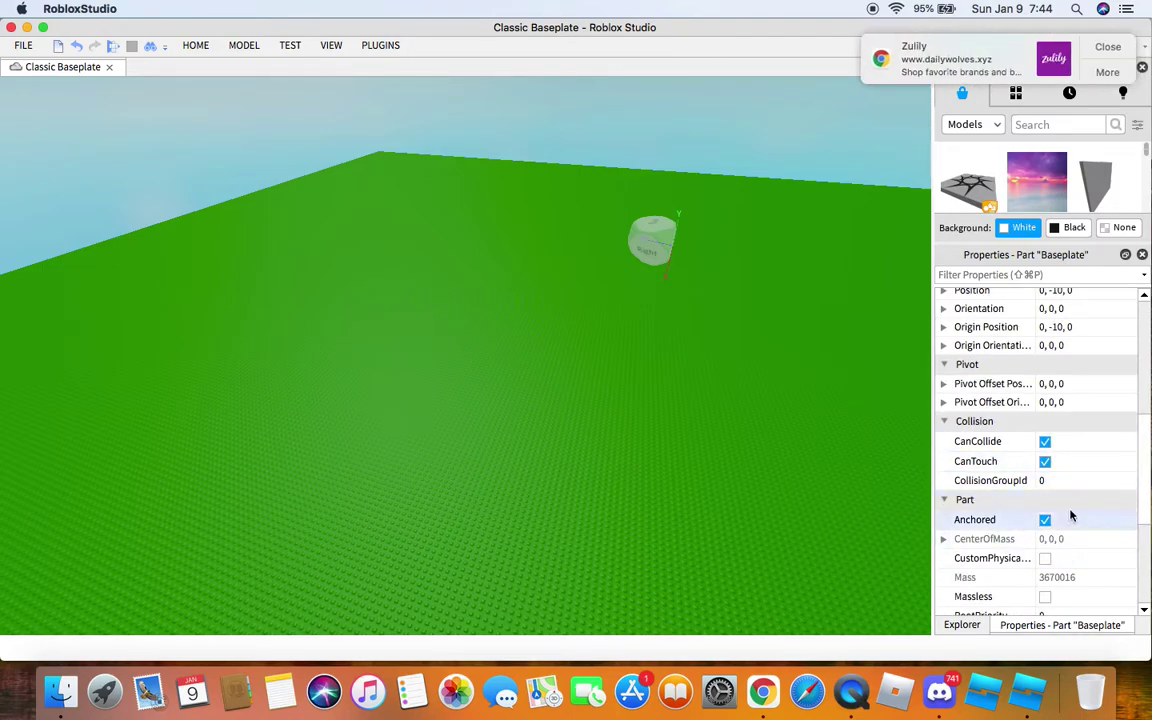
scroll(1048, 523, up, 10)
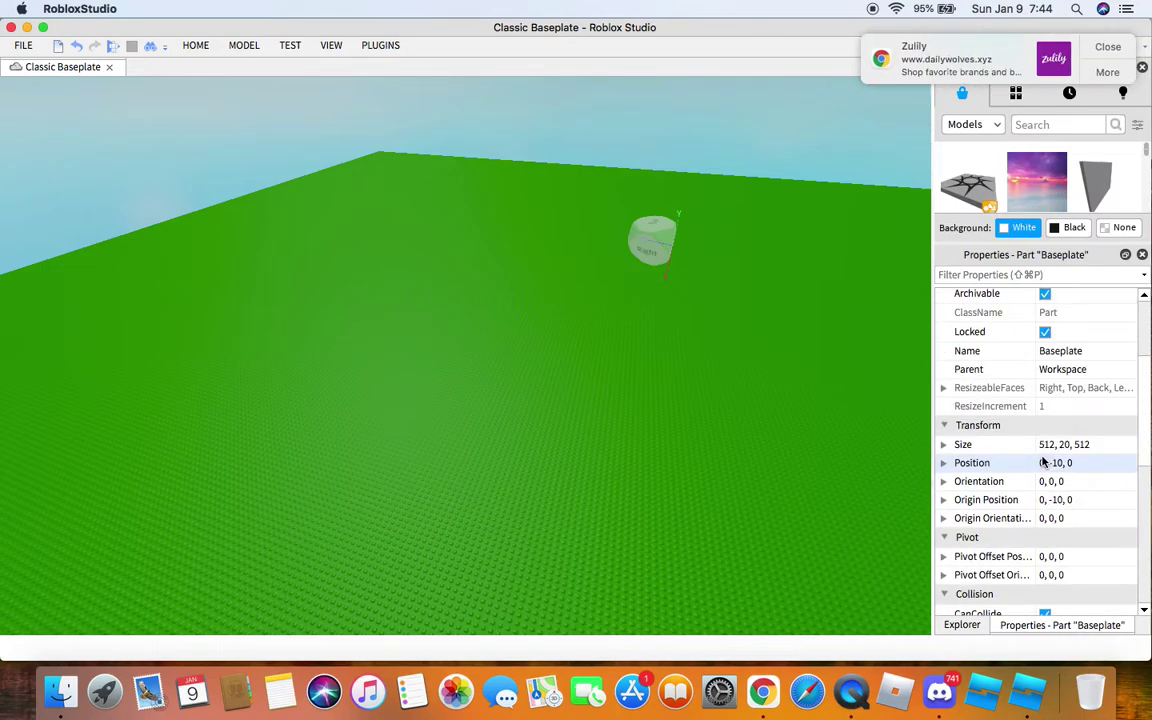
scroll(1033, 447, up, 2)
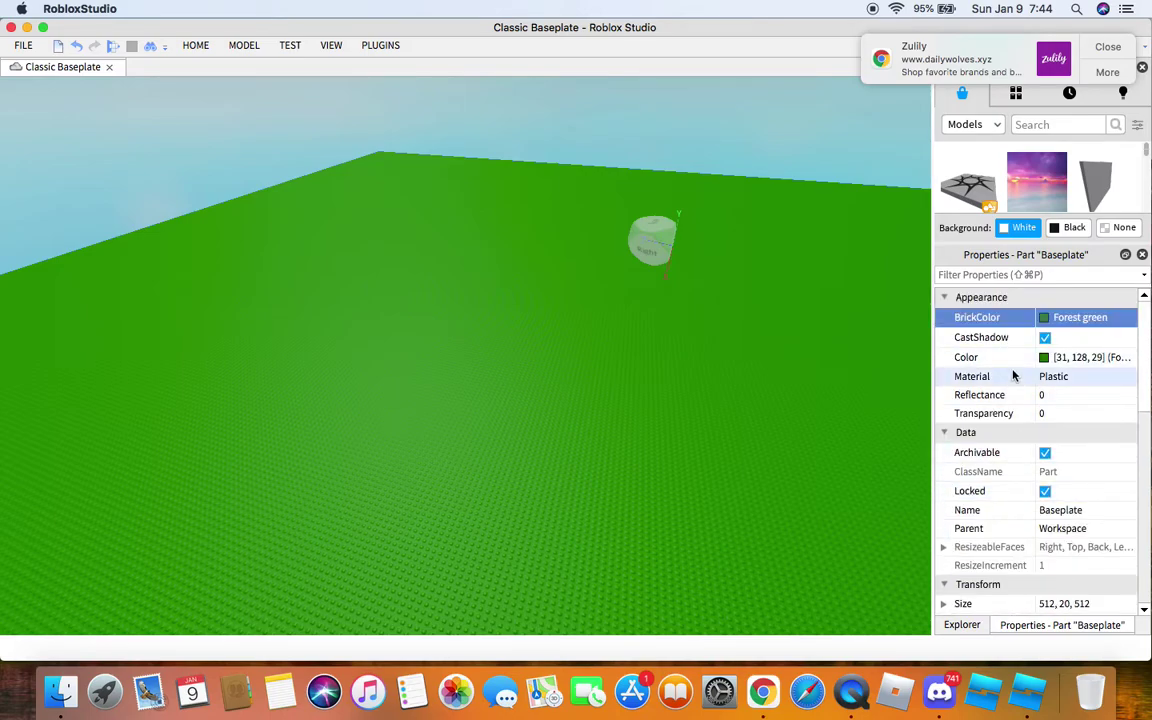
click(1125, 376)
click(1128, 376)
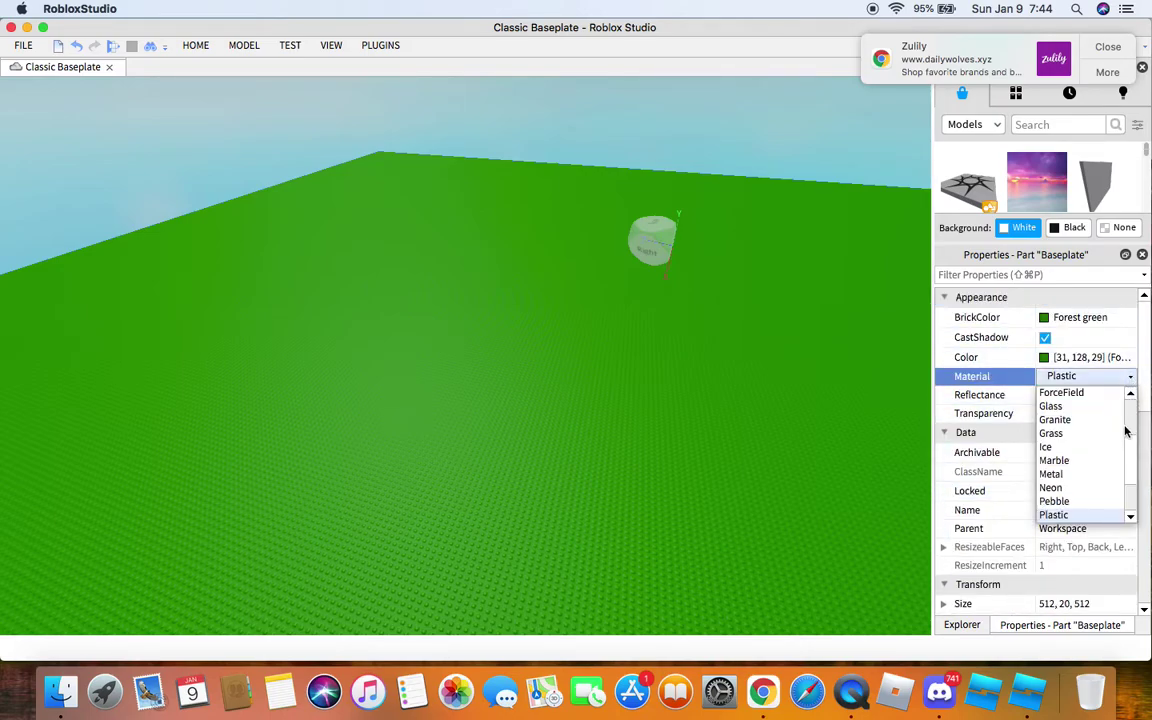
click(1093, 439)
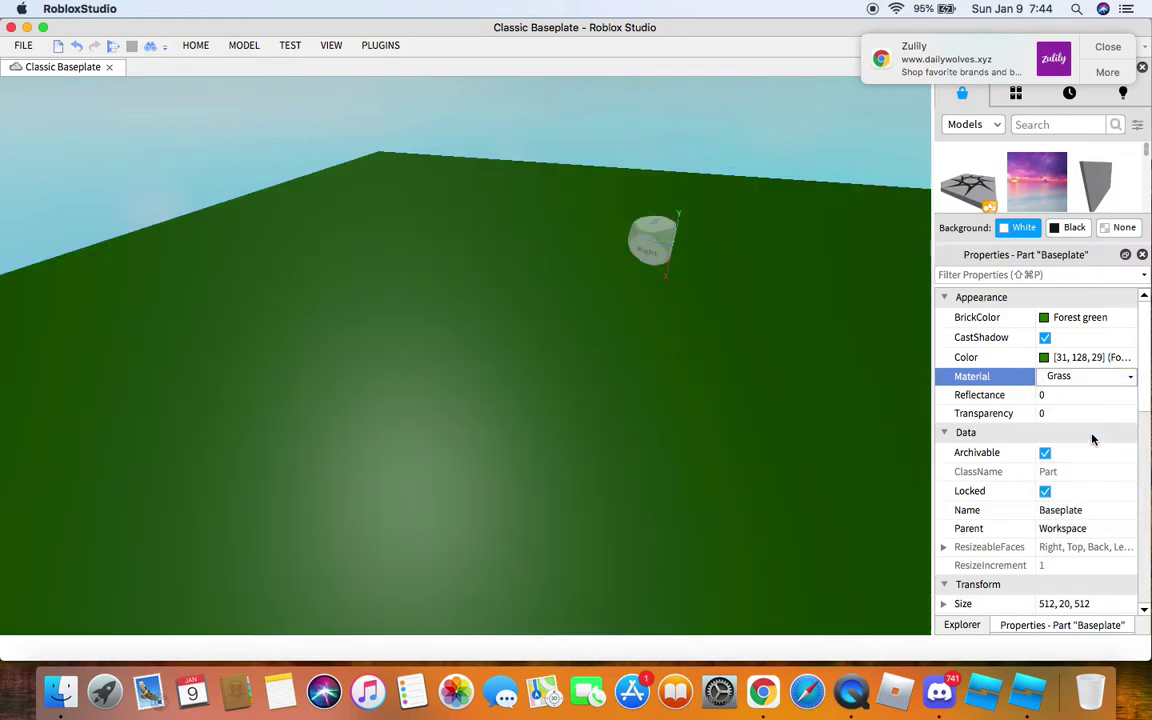
Step: Deselect the Baseplate and examine its grass surface up close
click(864, 375)
right_drag(857, 371, 856, 371)
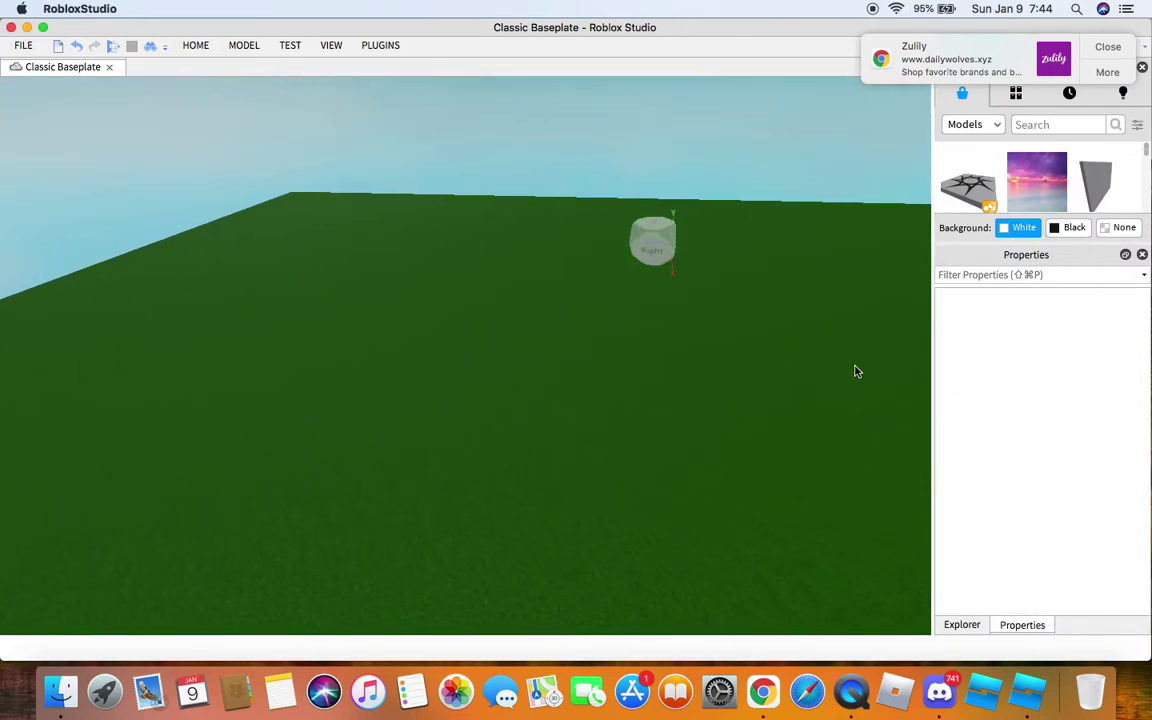
drag(442, 349, 753, 442)
scroll(605, 395, up, 3)
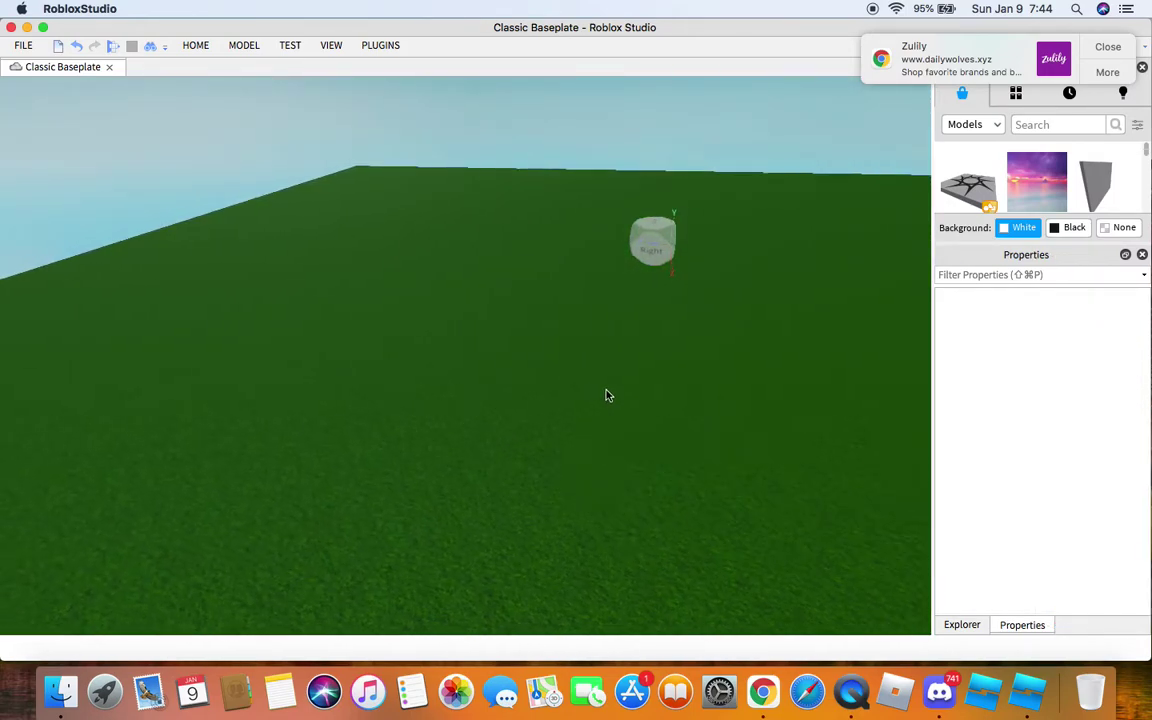
scroll(604, 390, down, 5)
scroll(604, 390, up, 5)
key(w)
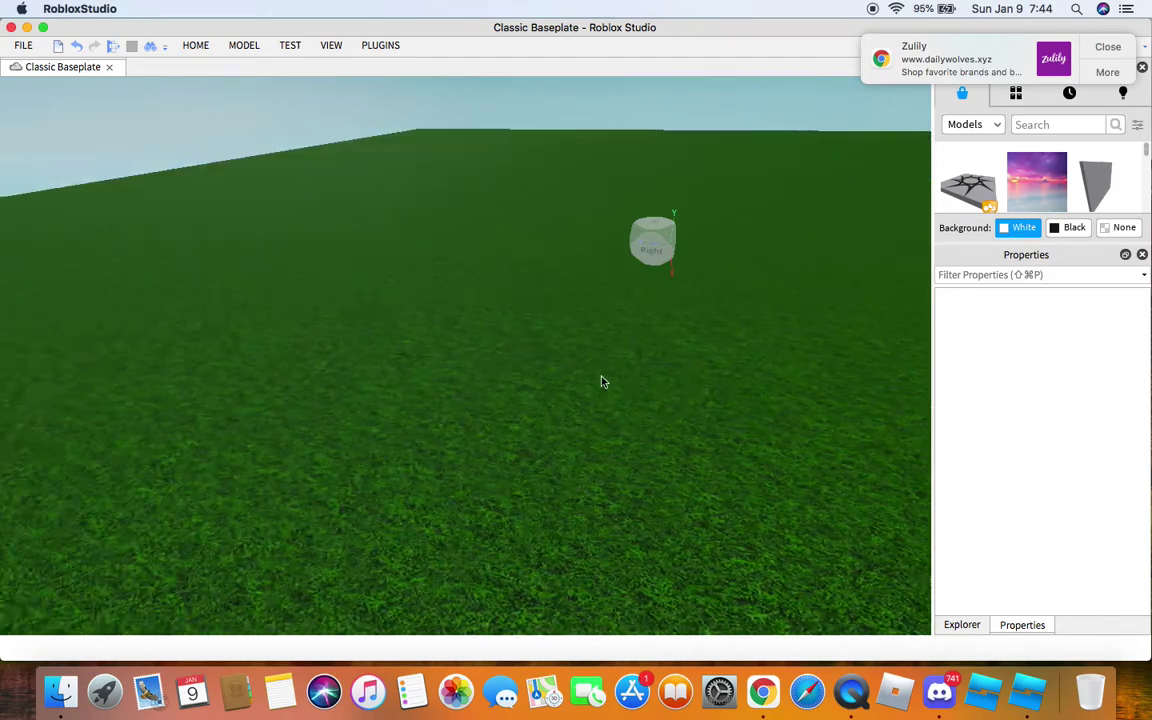
Step: Insert a block part on the grass near the edge of the Baseplate
key(s)
key(a)
key(a)
key(w)
key(a)
key(d)
key(w)
click(196, 46)
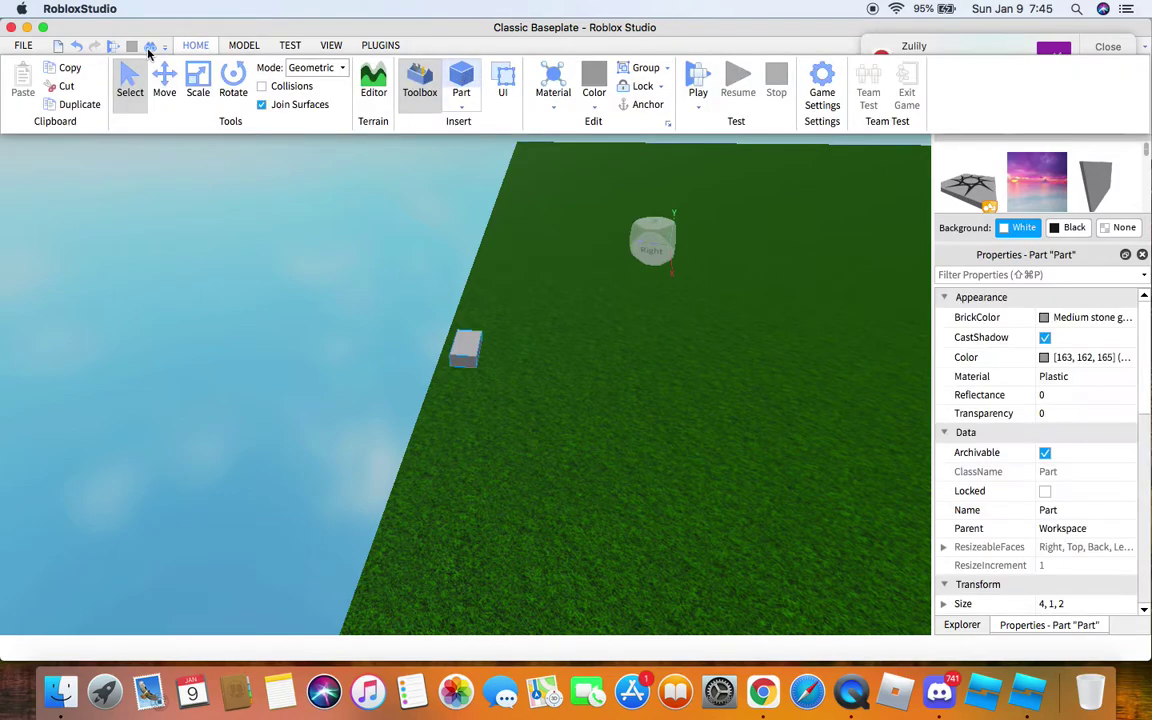
Step: Move the new block outward with the Move tool so it sits at the Baseplate's edge
click(194, 46)
key(a)
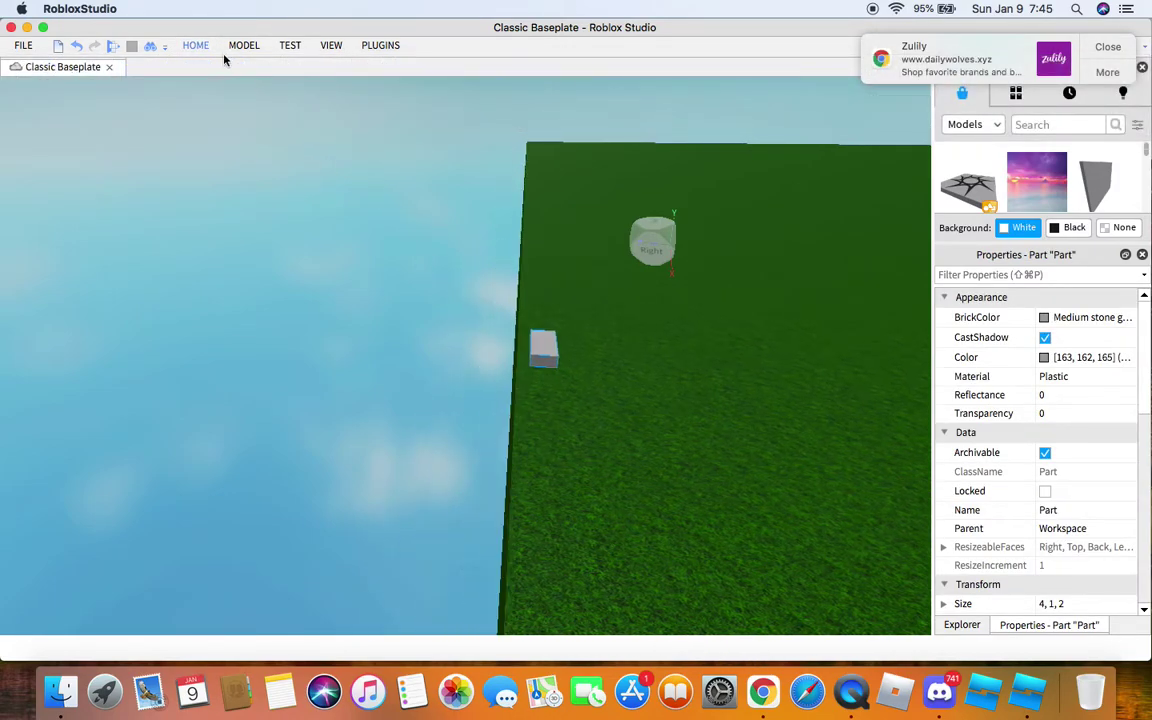
click(197, 48)
click(197, 45)
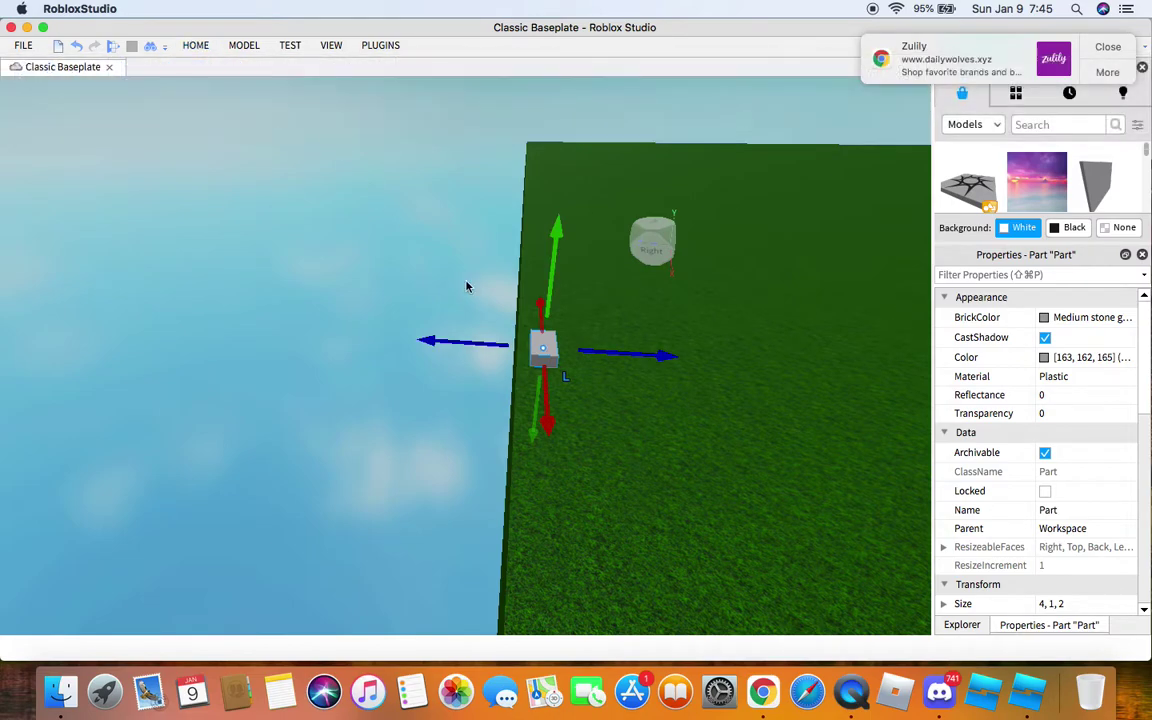
drag(481, 343, 464, 345)
Step: Scale the block upward to a height of 120 studs
right_drag(560, 310, 607, 337)
key(s)
click(190, 50)
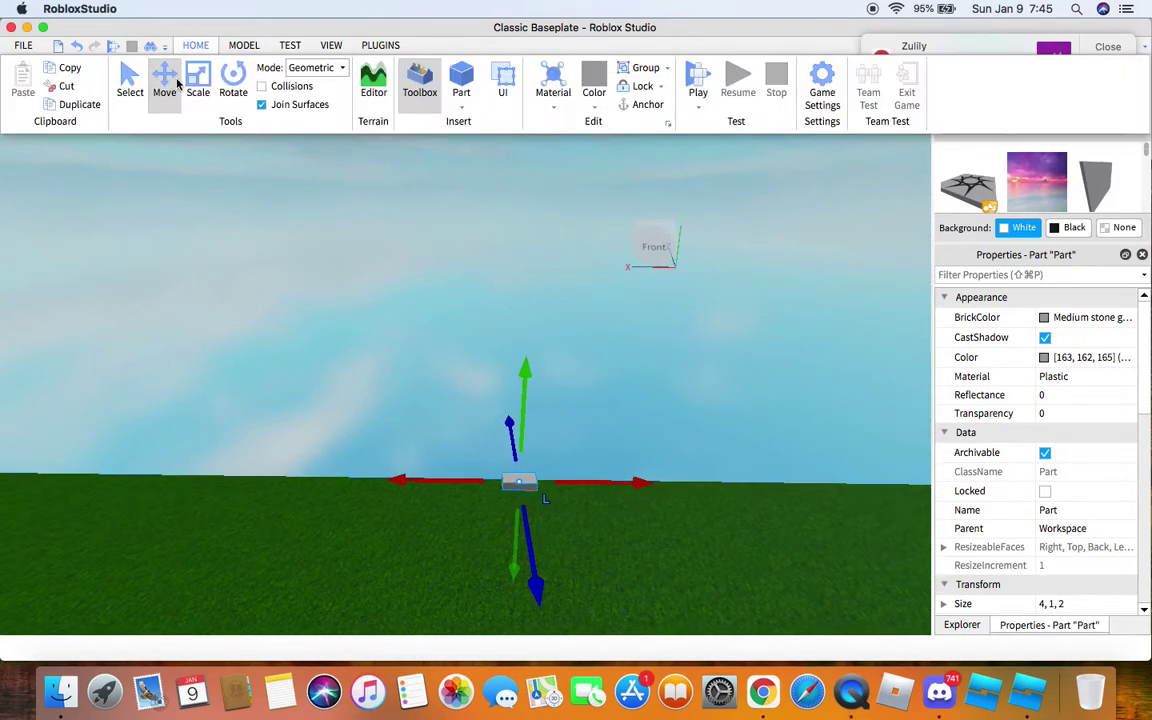
click(199, 80)
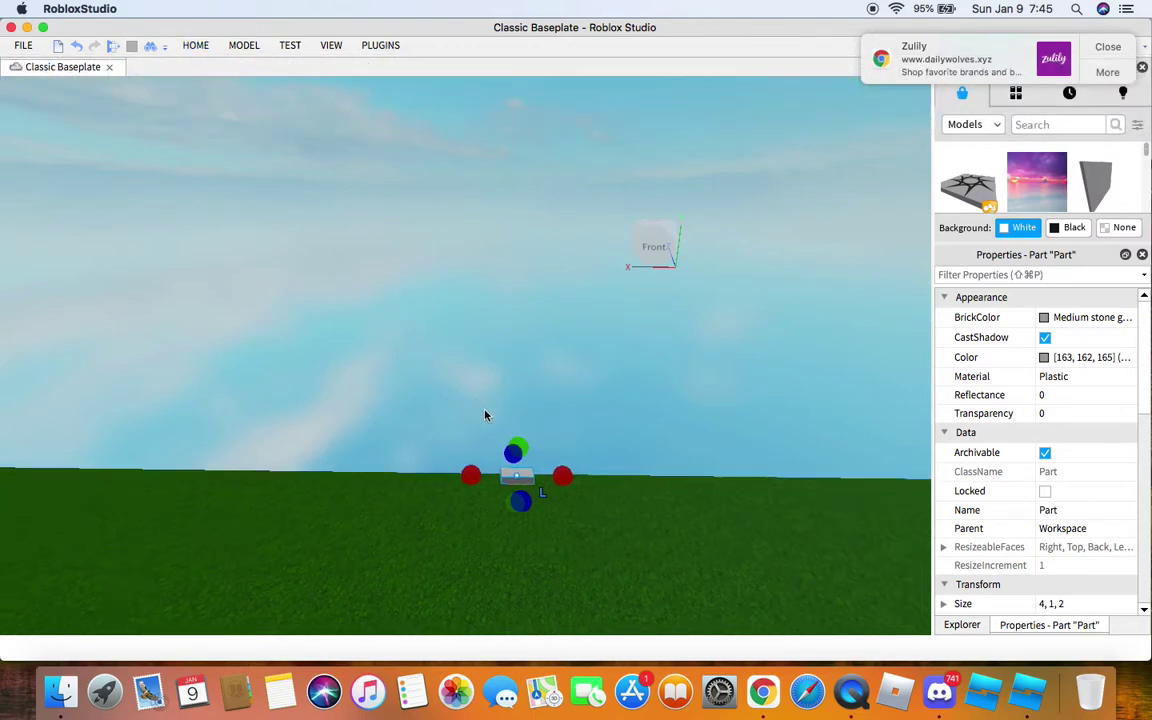
drag(513, 204, 530, 112)
key(s)
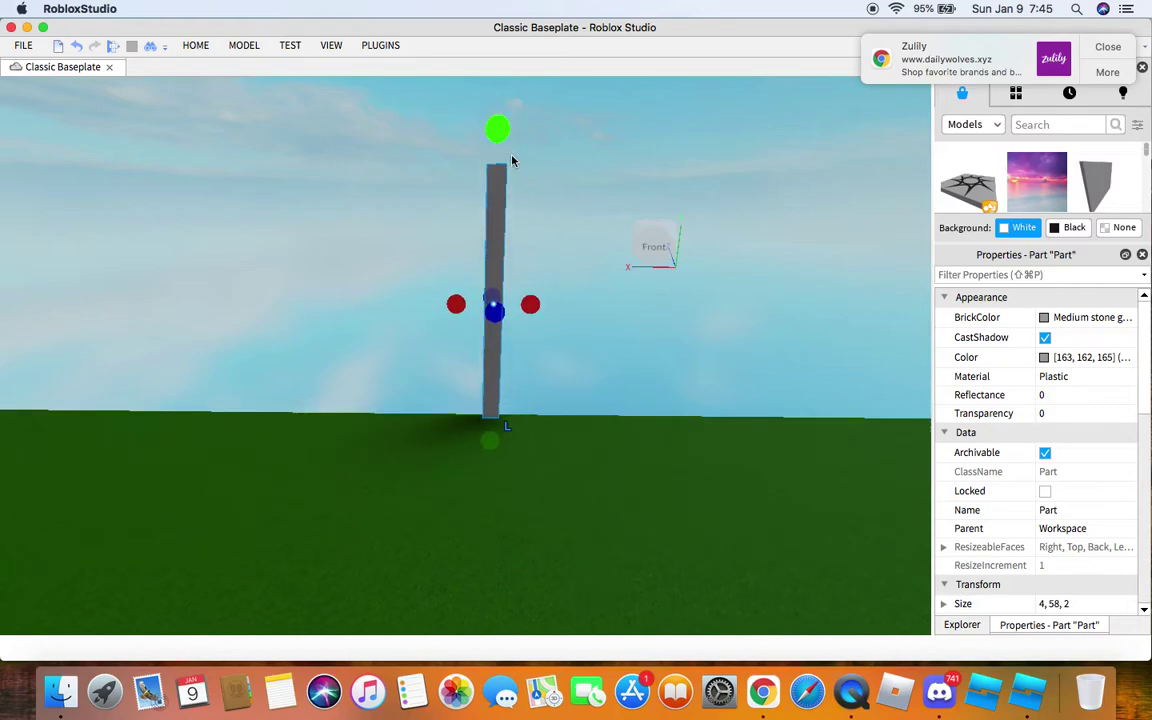
key(a)
drag(509, 180, 527, 50)
key(s)
key(a)
mouse_move(518, 147)
mouse_down()
mouse_move(529, 77)
mouse_move(537, 85)
mouse_up()
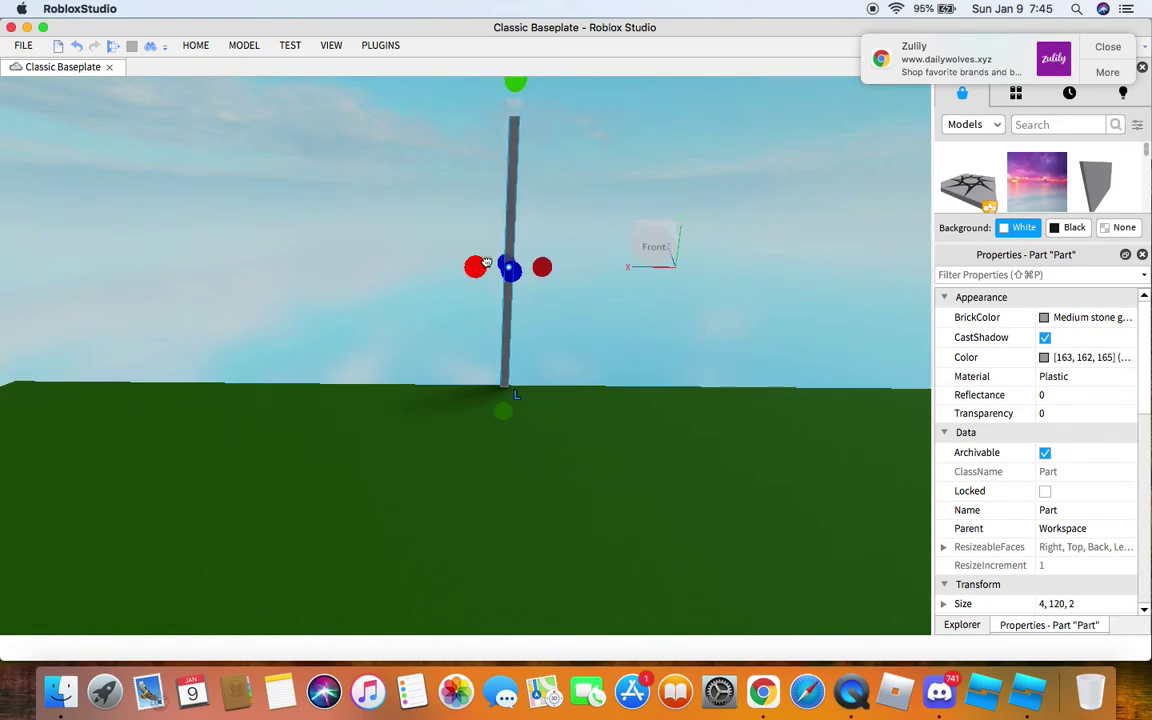
Step: Scale the tall block sideways in both directions to a width of 511 studs, forming a wall along the Baseplate's edge
drag(486, 263, 5, 267)
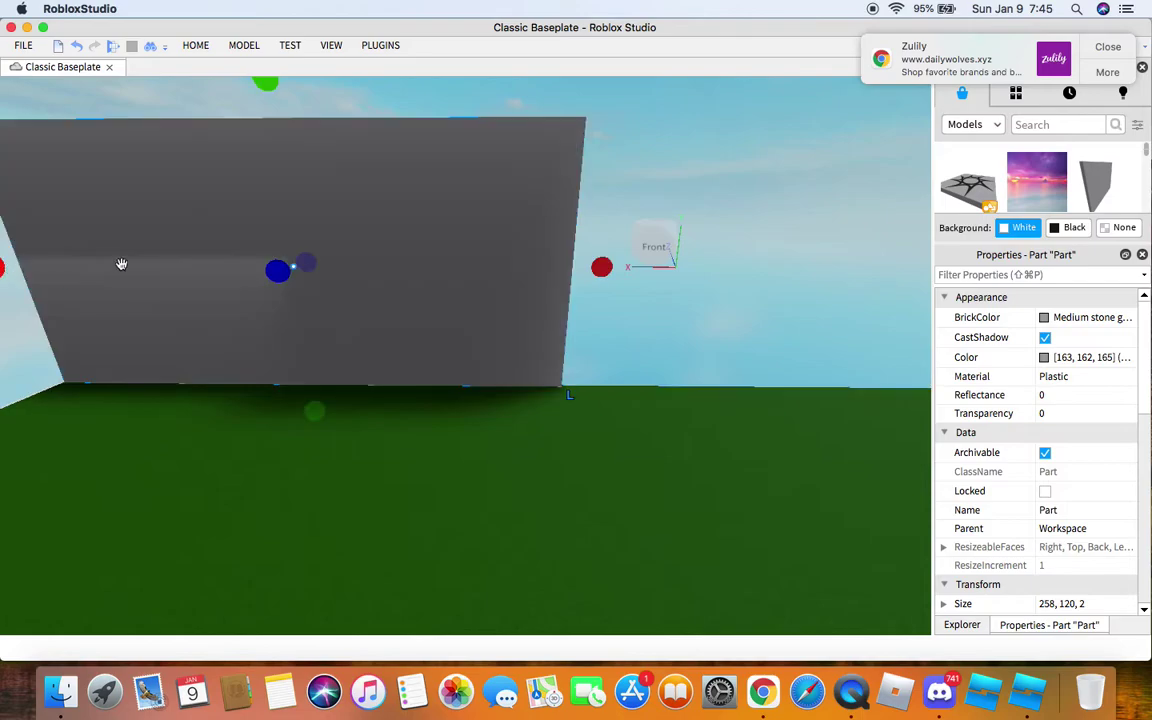
drag(821, 279, 906, 295)
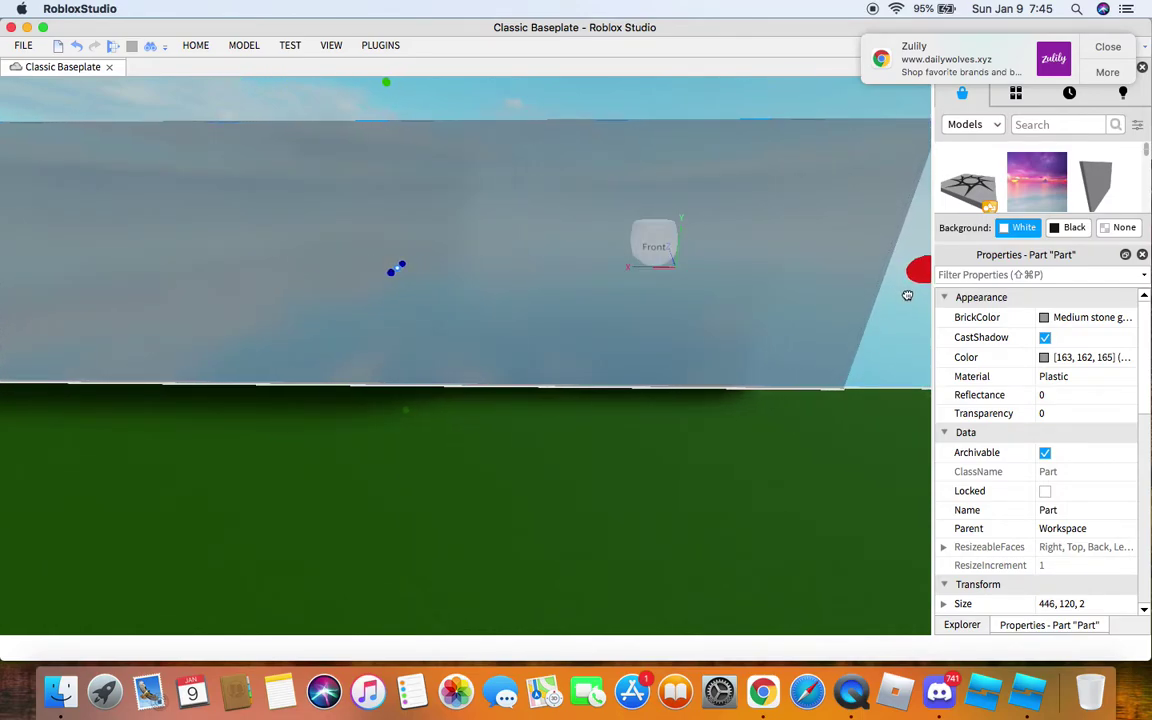
key(f)
drag(720, 357, 723, 359)
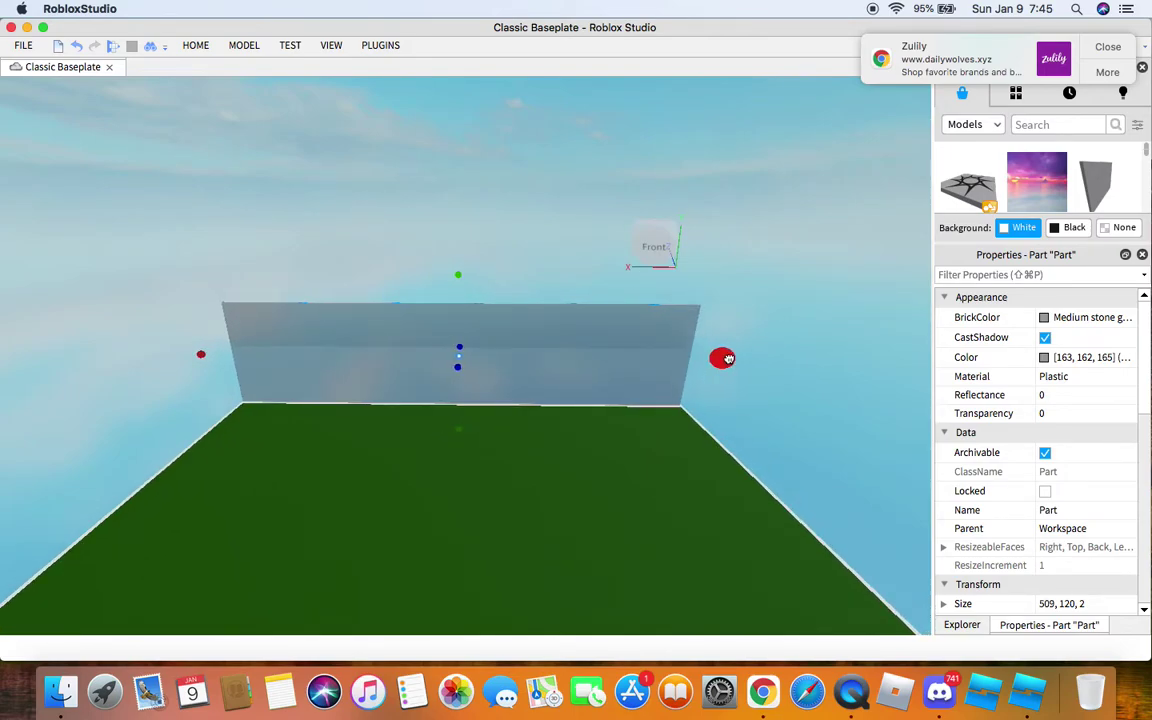
drag(729, 358, 729, 357)
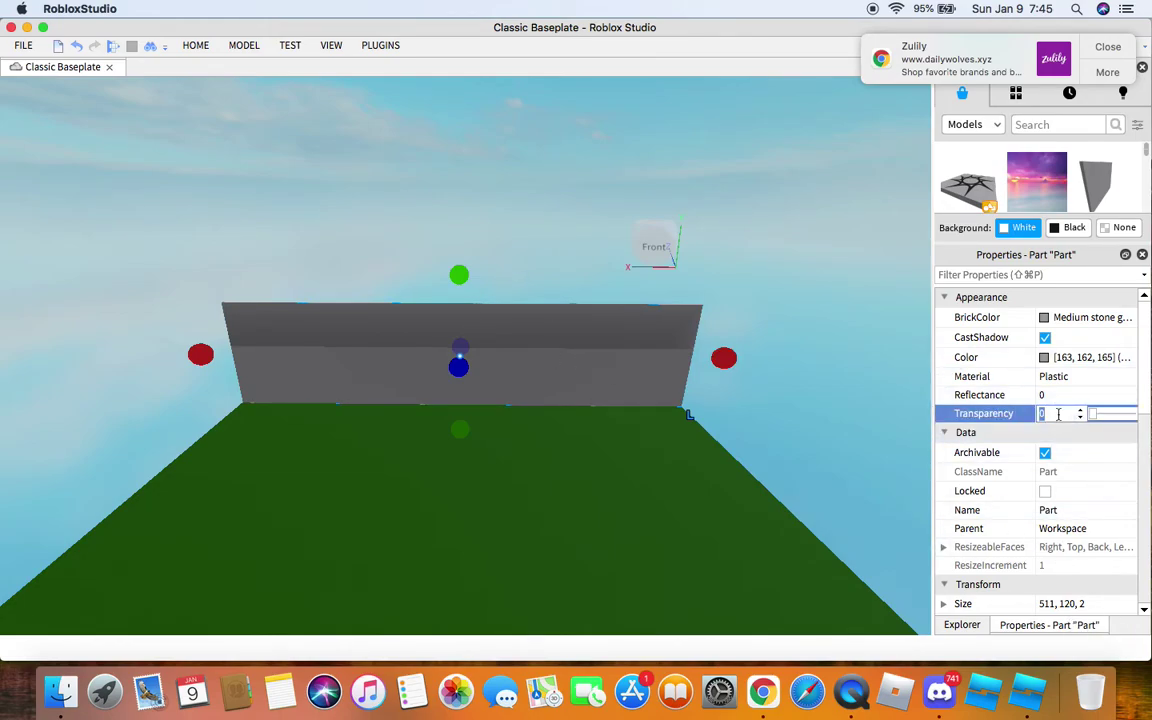
Step: Try a transparency of 1 on the wall and restore it to 0
text(1)
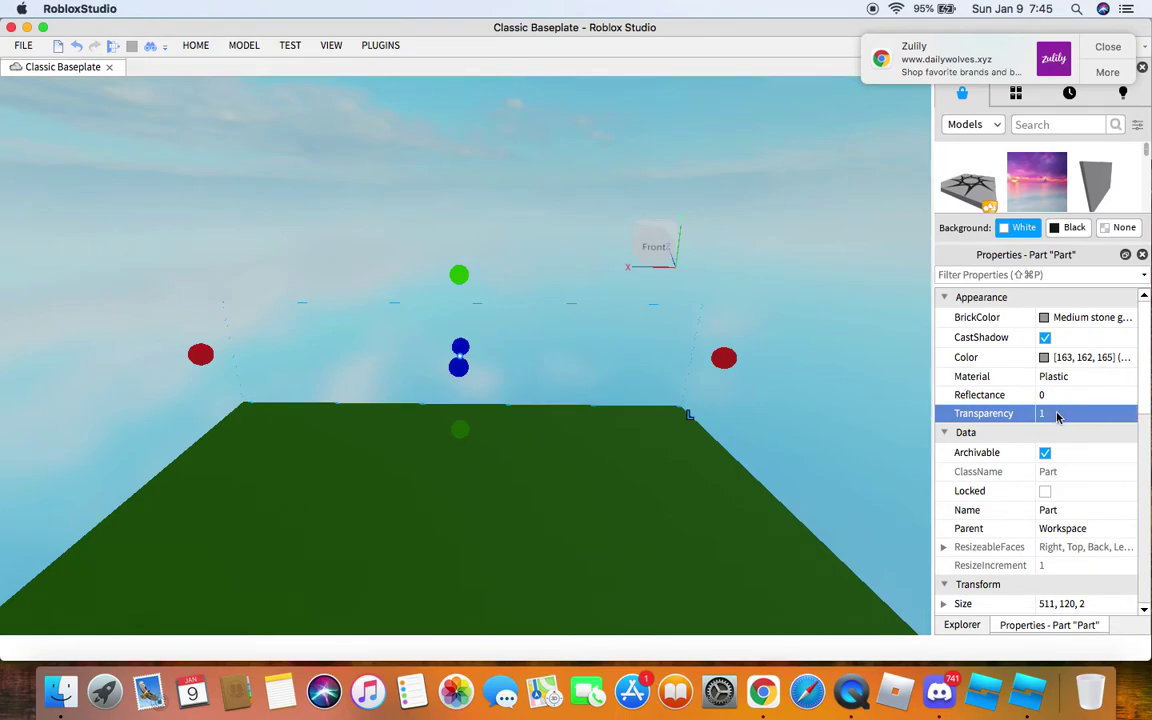
key(BackSpace)
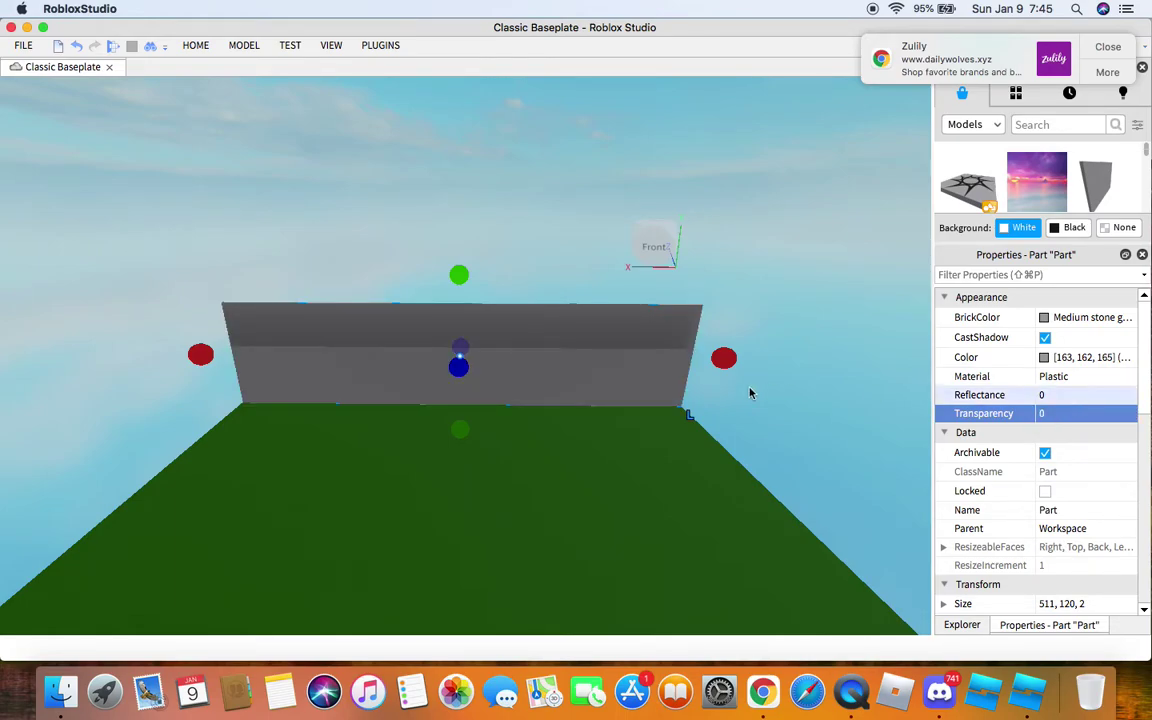
Step: Duplicate the wall and place the copy along the Baseplate's opposite edge with the Move tool
right_drag(750, 404, 1034, 364)
key(s)
right_drag(1148, 319, 574, 447)
key(w)
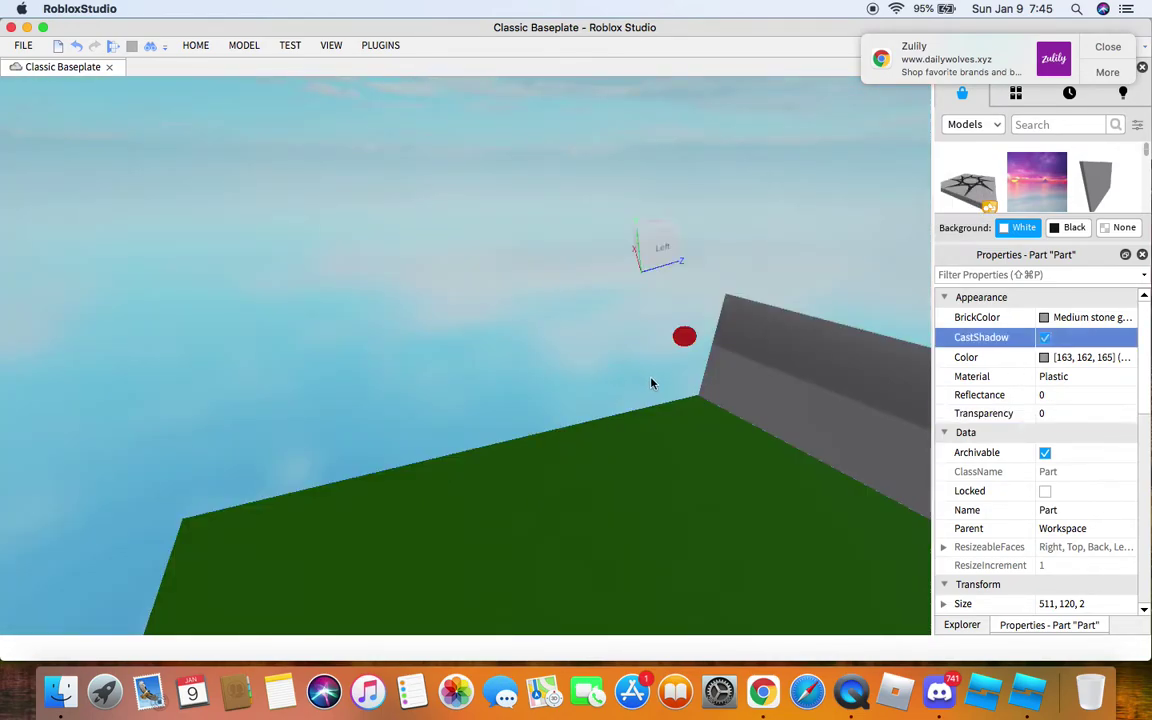
key(w)
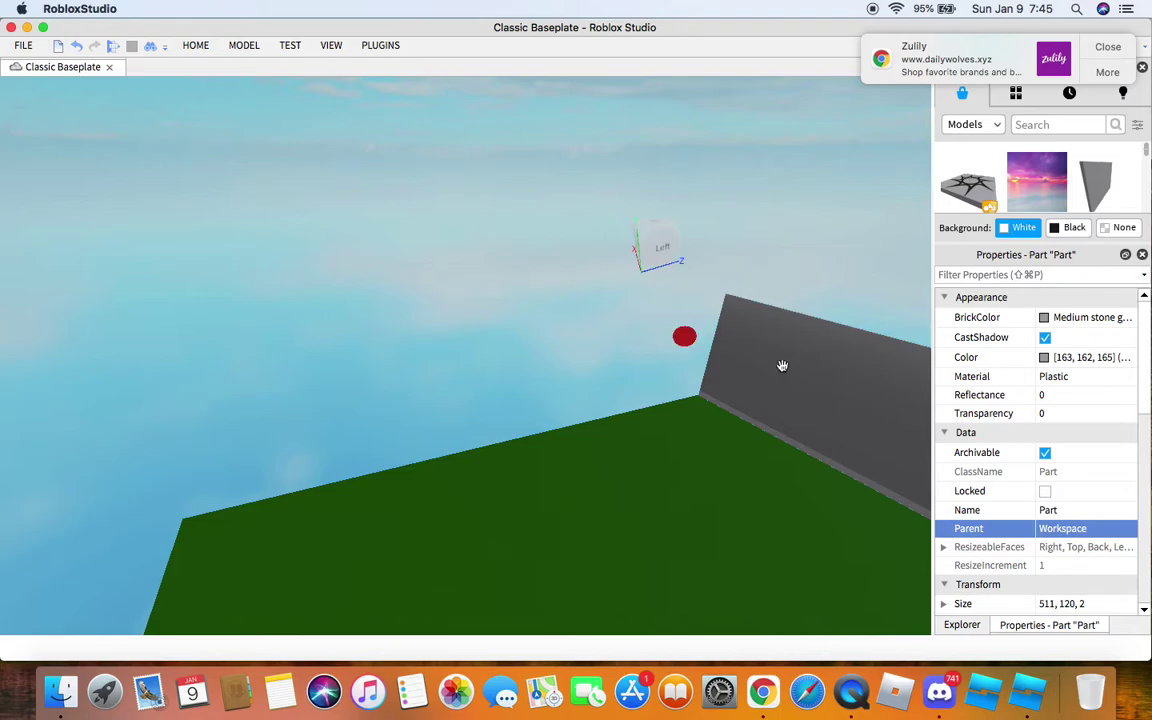
right_drag(829, 364, 758, 369)
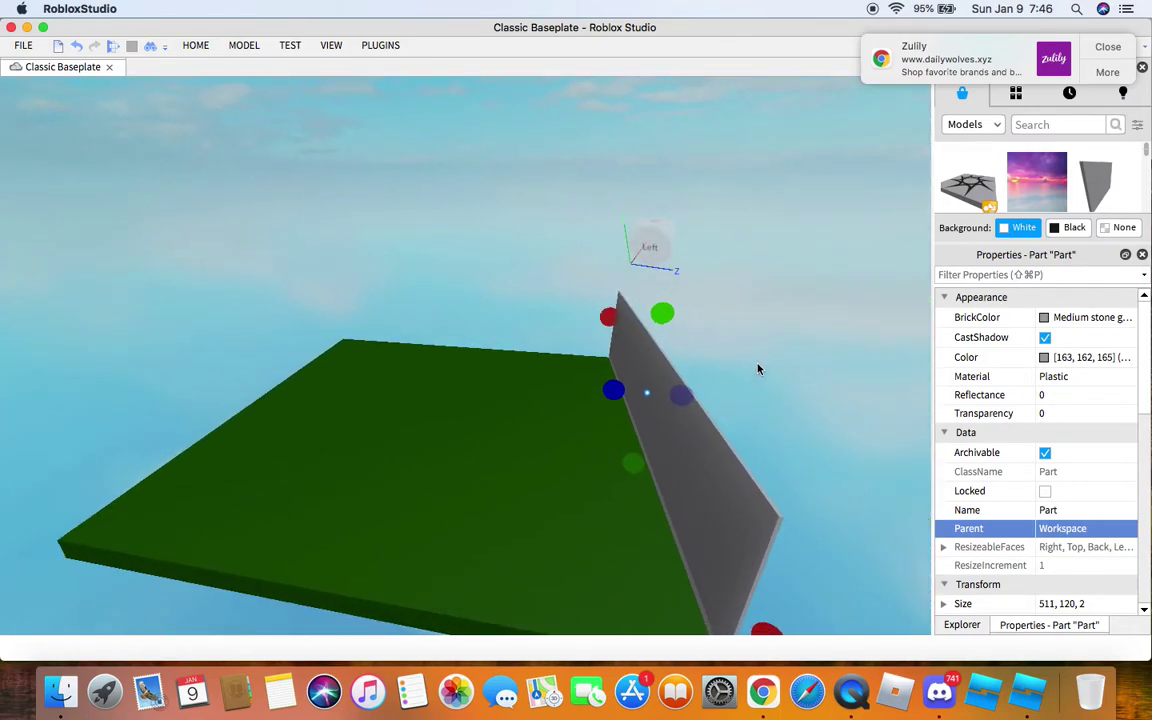
click(196, 46)
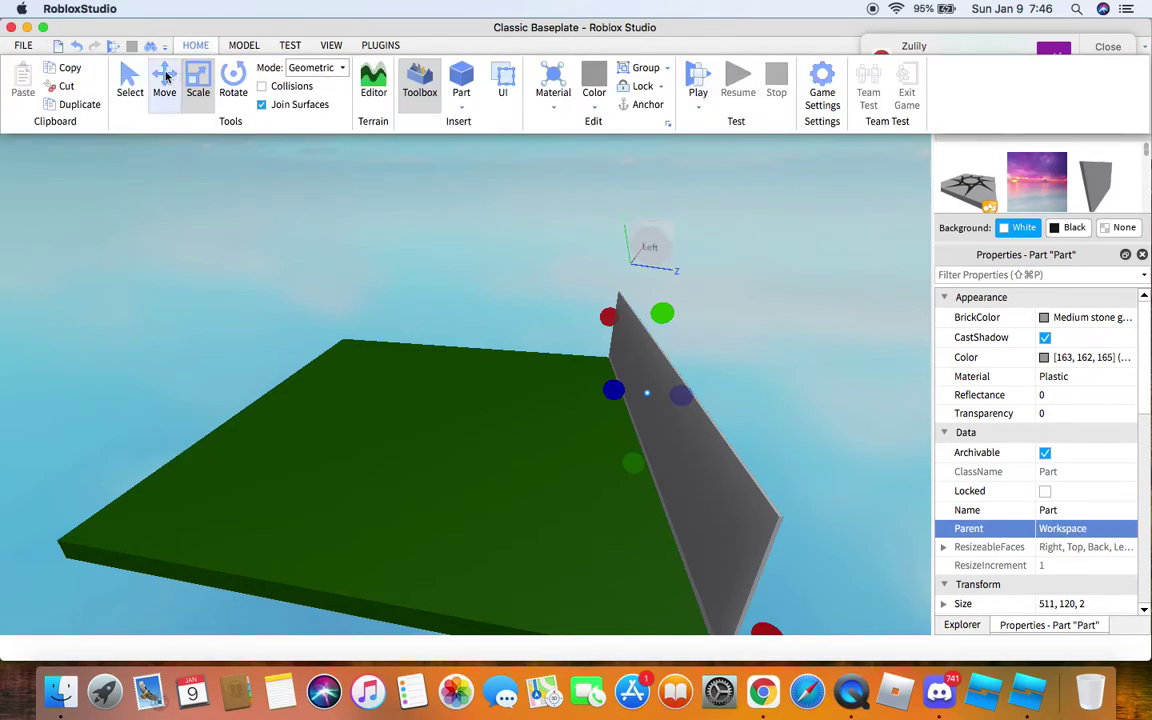
click(164, 80)
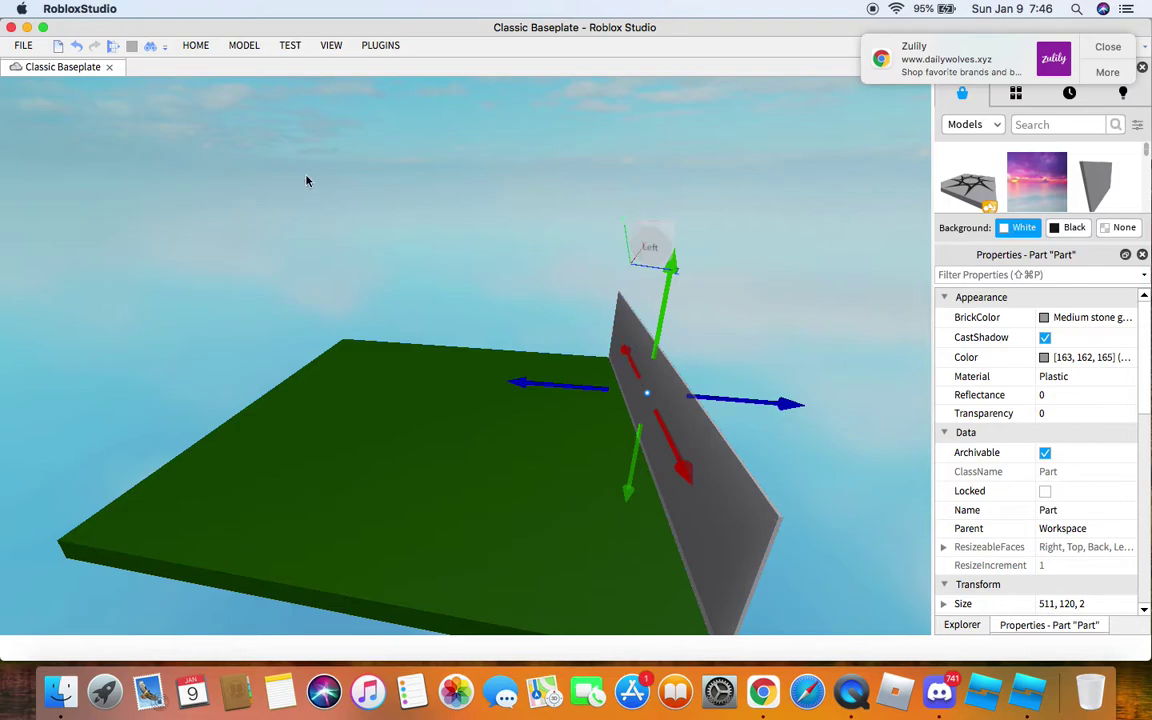
click(195, 47)
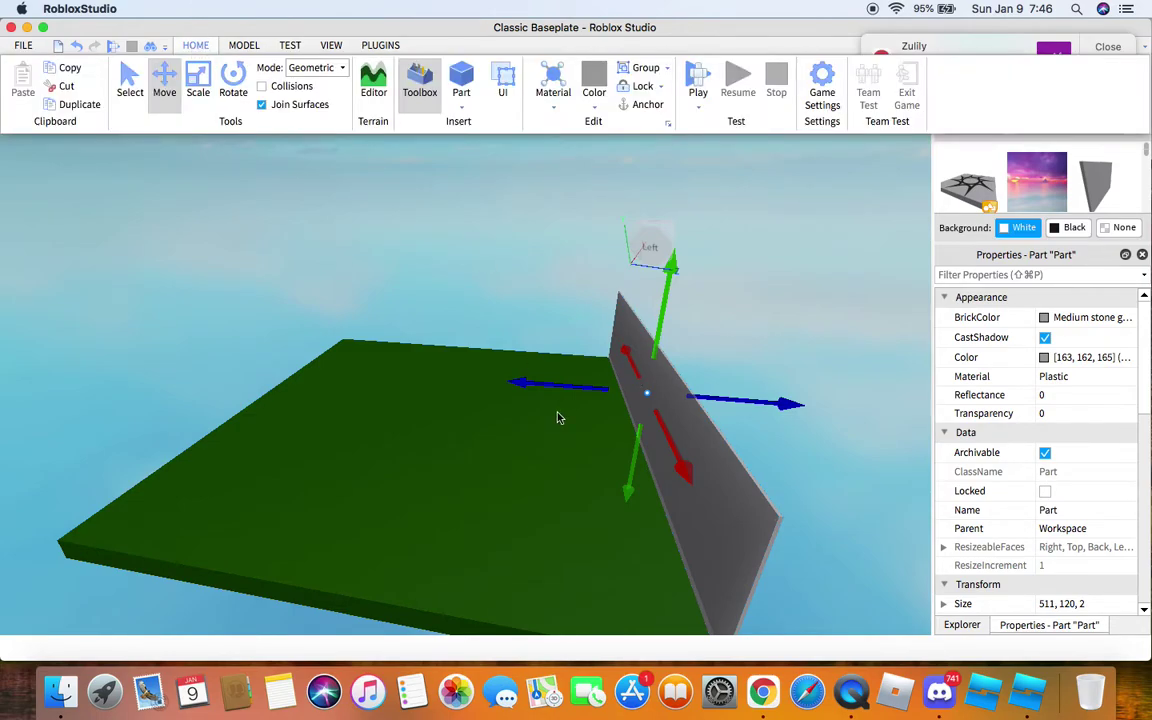
drag(558, 388, 172, 356)
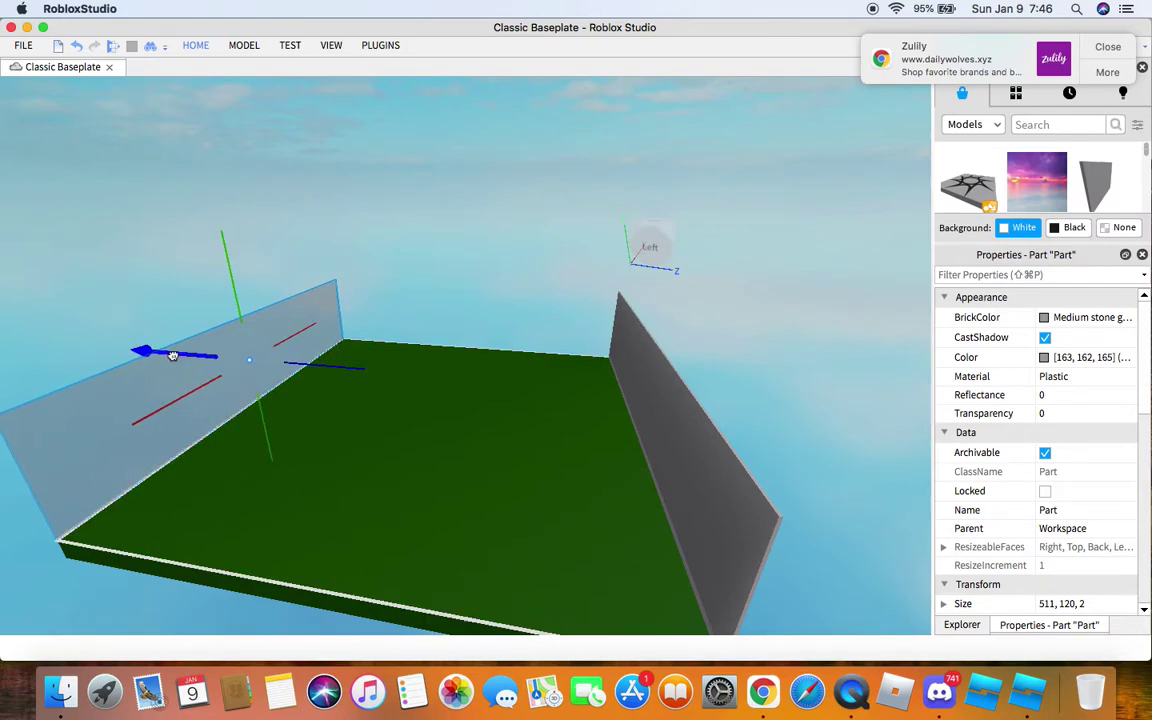
Step: Check the two wall parts by selecting both in the Explorer, and clear the selection
key(f)
mouse_move(260, 382)
right_down()
mouse_move(226, 357)
mouse_move(263, 357)
right_up()
key(d)
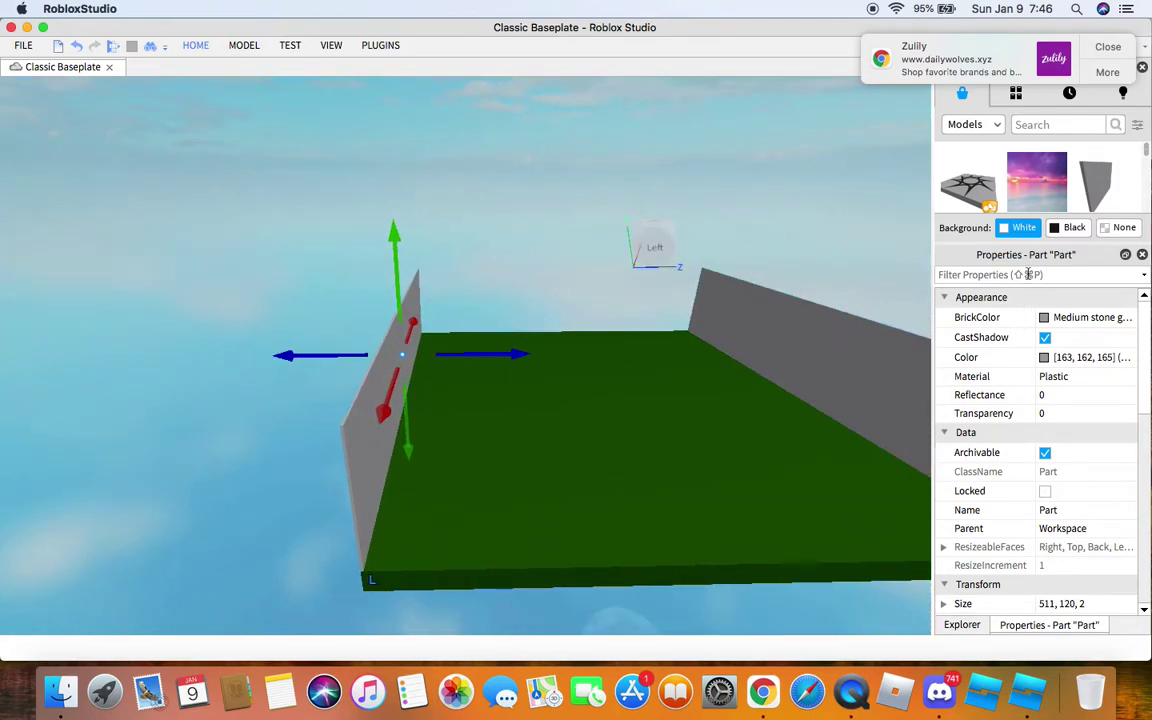
click(962, 625)
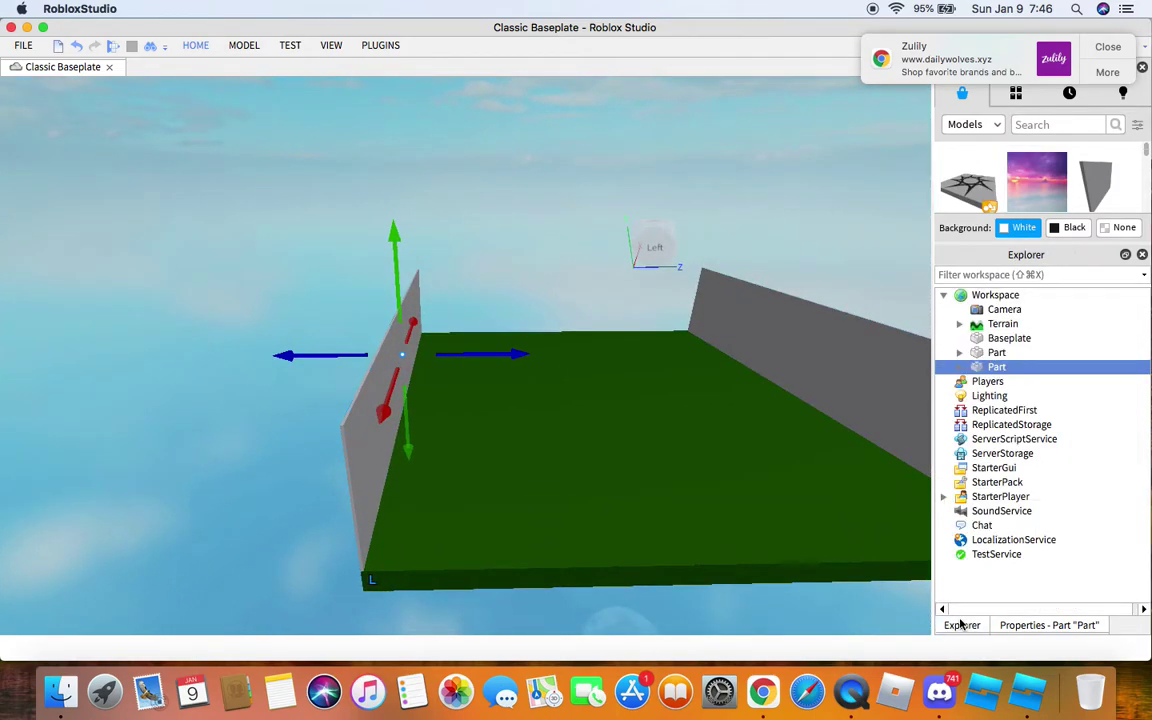
click(1035, 353)
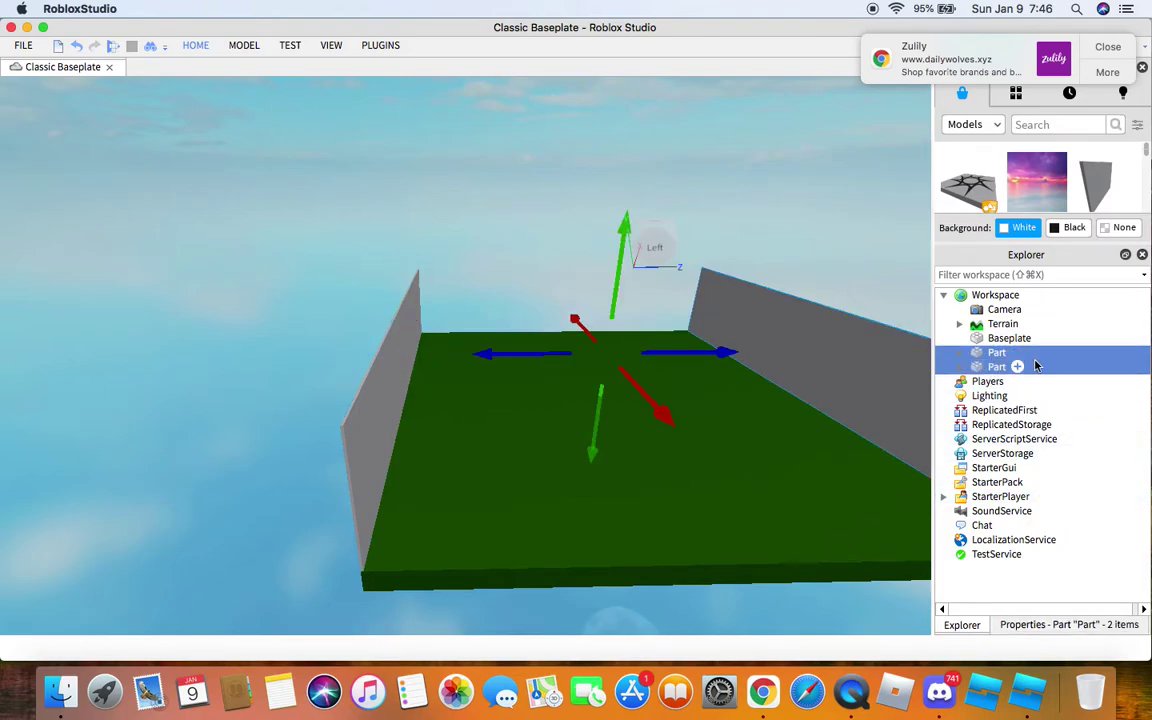
click(593, 279)
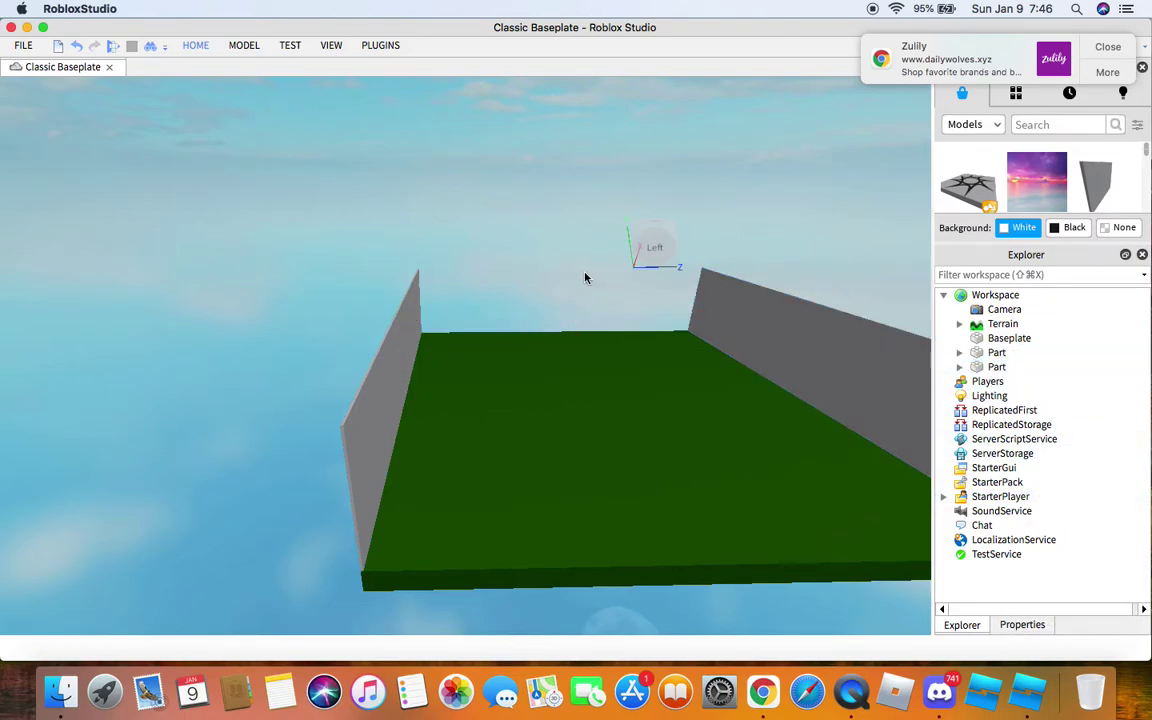
Step: Inspect both walls and the Baseplate's open side up close
key(d)
key(w)
mouse_move(521, 436)
right_down()
mouse_move(542, 418)
mouse_move(522, 437)
mouse_move(507, 530)
mouse_move(522, 439)
right_up()
key(w)
key(w)
key(s)
key(s)
scroll(555, 467, up, 5)
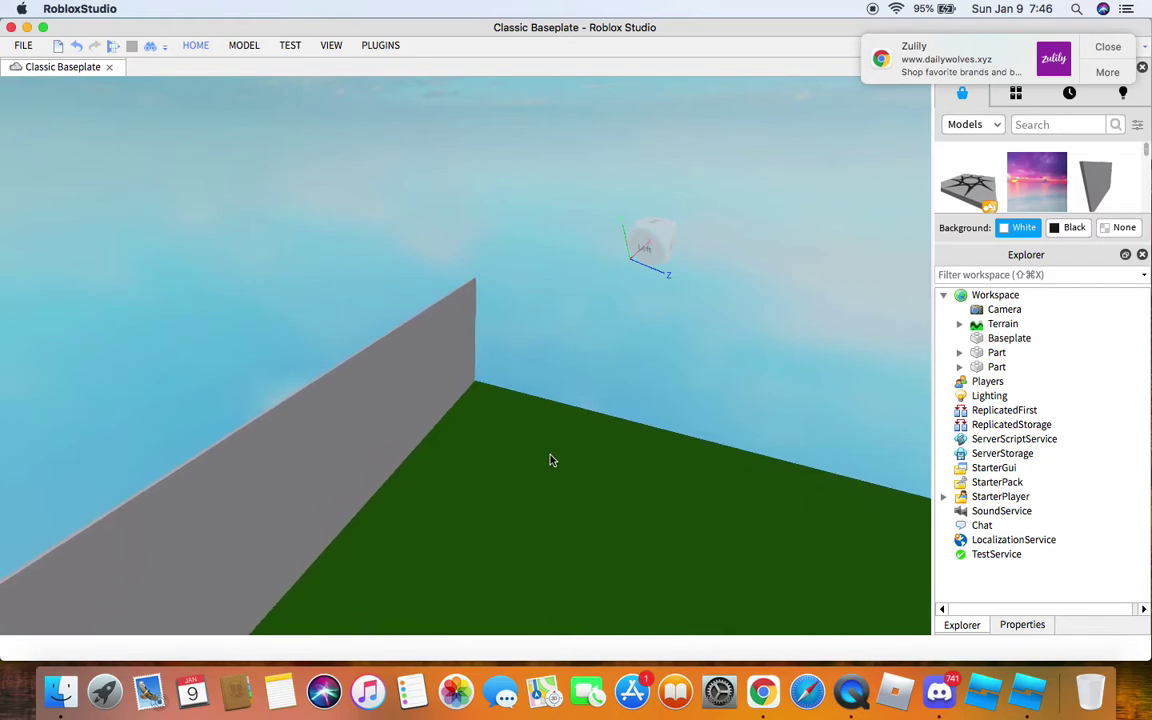
scroll(550, 456, up, 6)
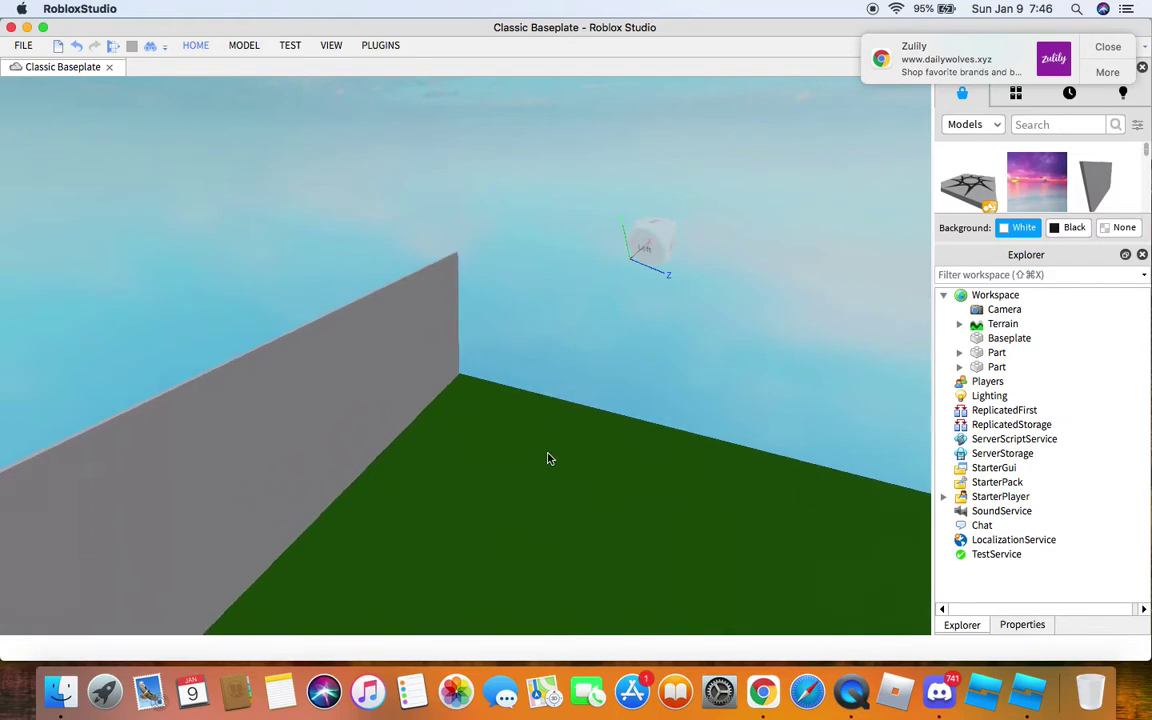
right_drag(541, 449, 611, 408)
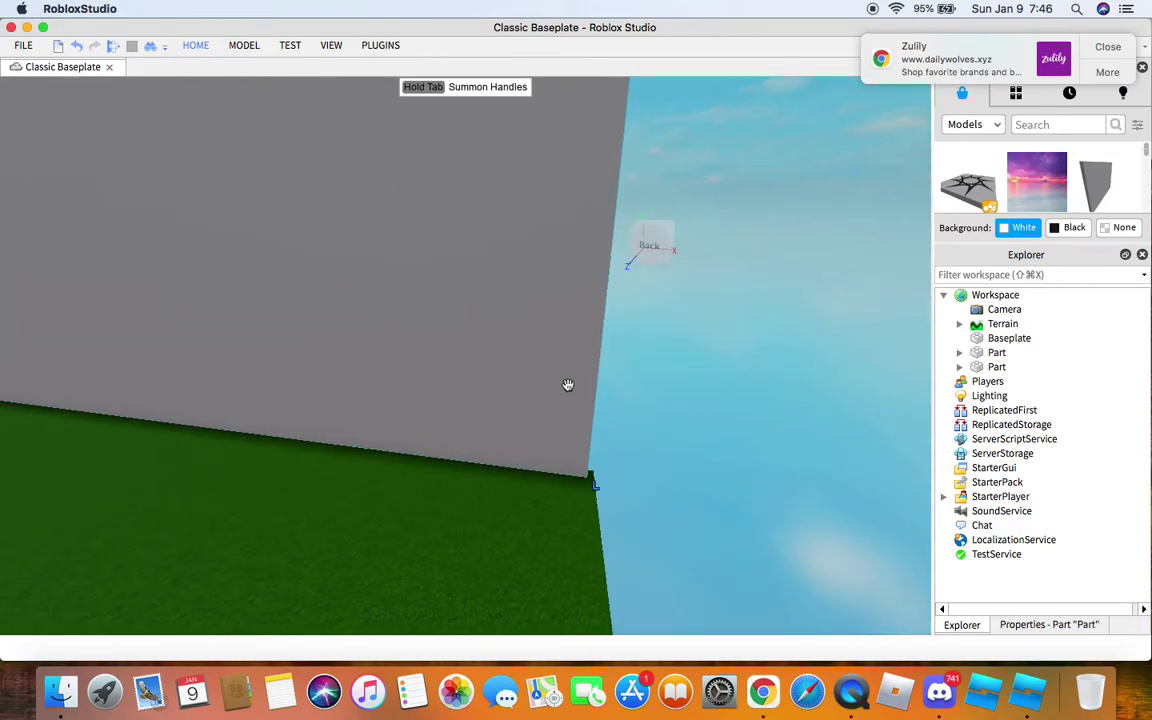
click(567, 385)
right_drag(696, 377, 755, 354)
click(638, 377)
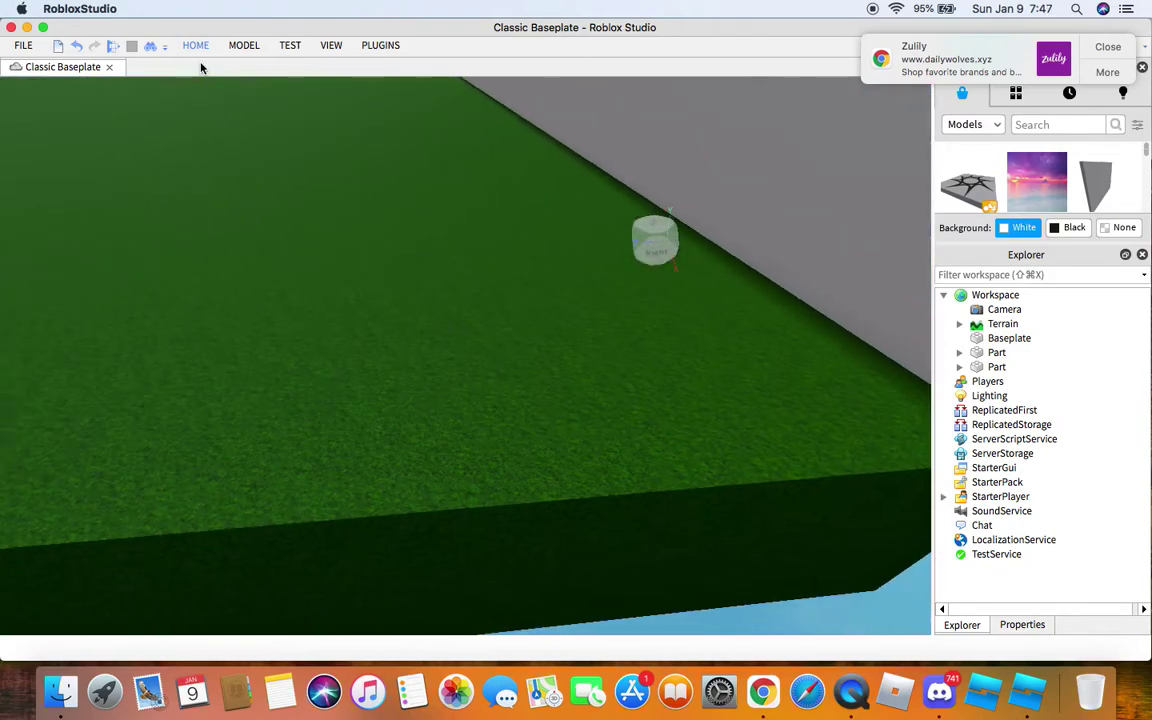
Step: Insert a new block part and move it outward to the Baseplate's open edge
click(196, 46)
click(457, 80)
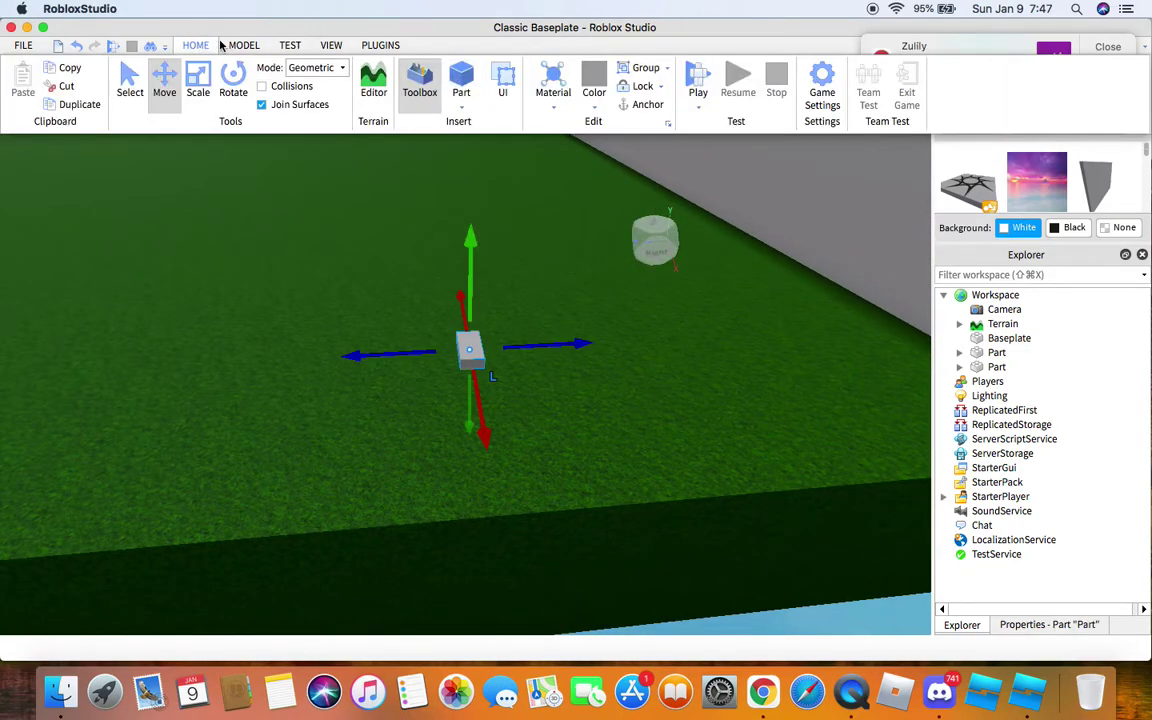
drag(478, 419, 481, 489)
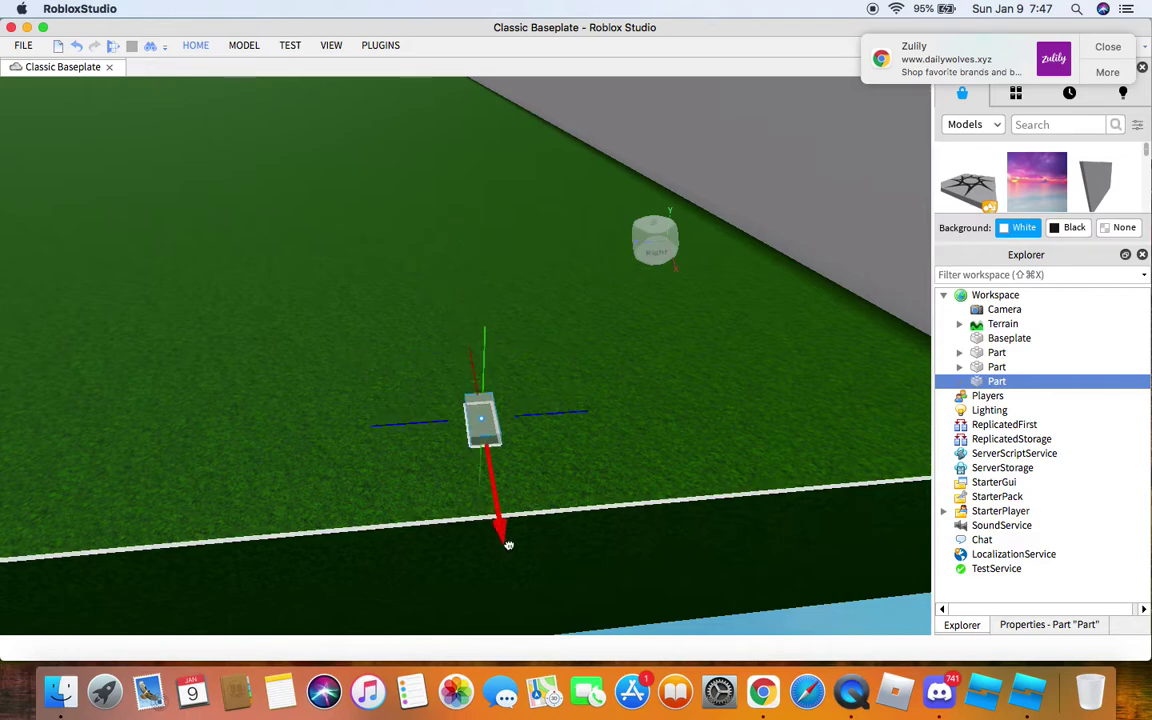
drag(531, 562, 541, 593)
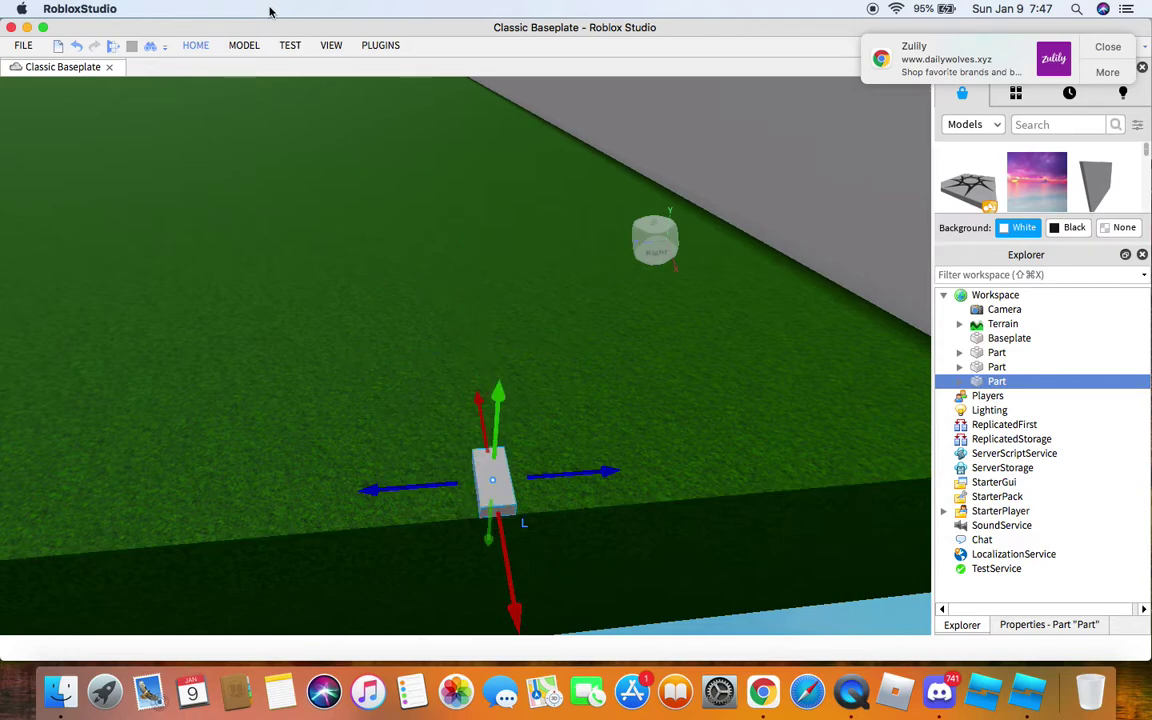
click(196, 46)
click(213, 50)
drag(514, 612, 538, 615)
Step: Rotate the new block a quarter turn so its long side runs along the Baseplate's open edge
click(195, 46)
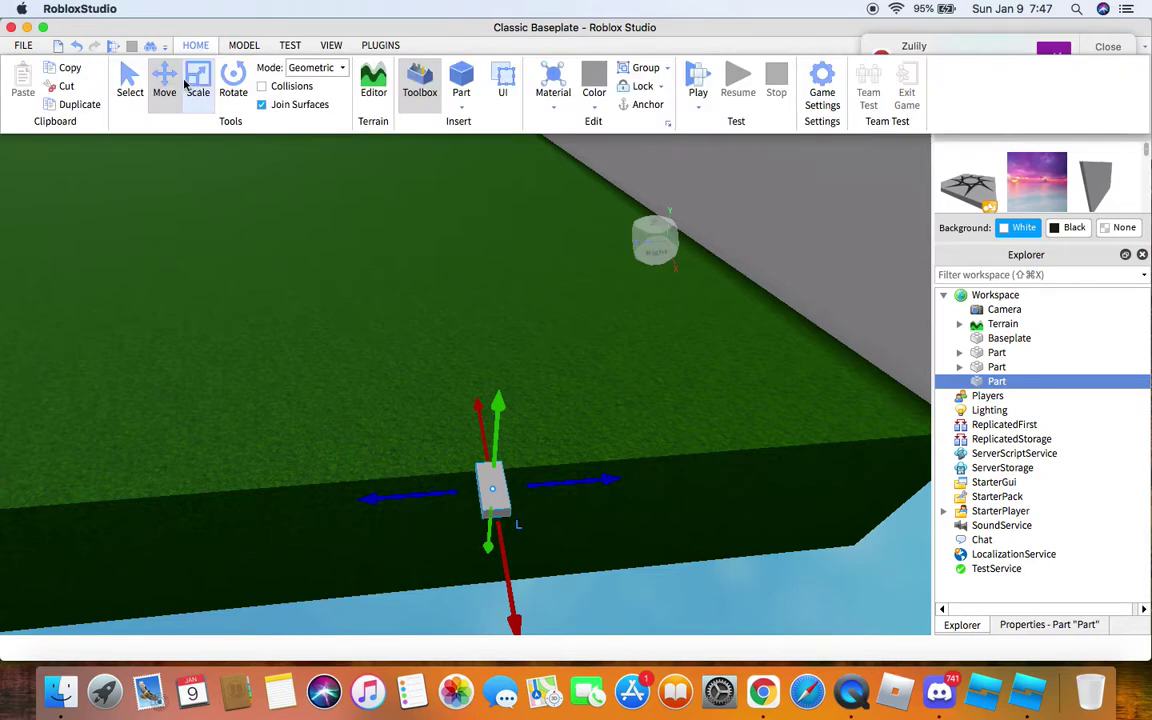
click(230, 80)
drag(463, 570, 556, 533)
drag(518, 472, 516, 470)
Step: Move the rotated block inward onto the Baseplate and along the open edge to the corner beside the existing wall
click(196, 46)
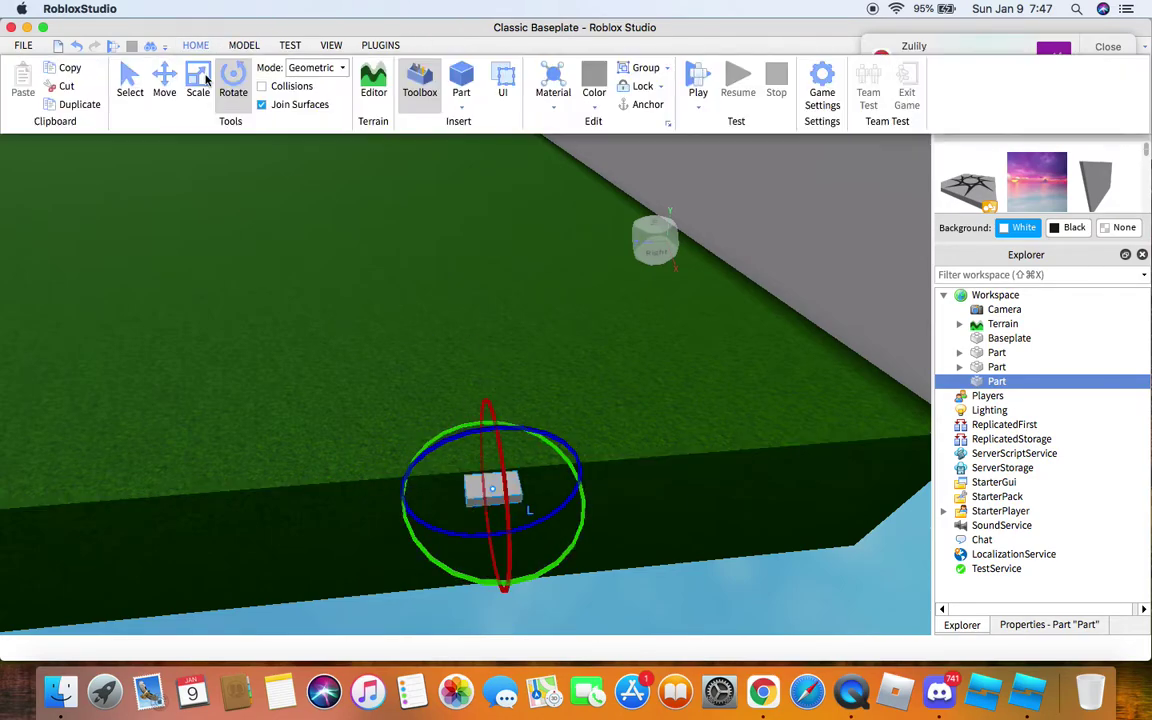
click(164, 82)
drag(477, 406, 496, 391)
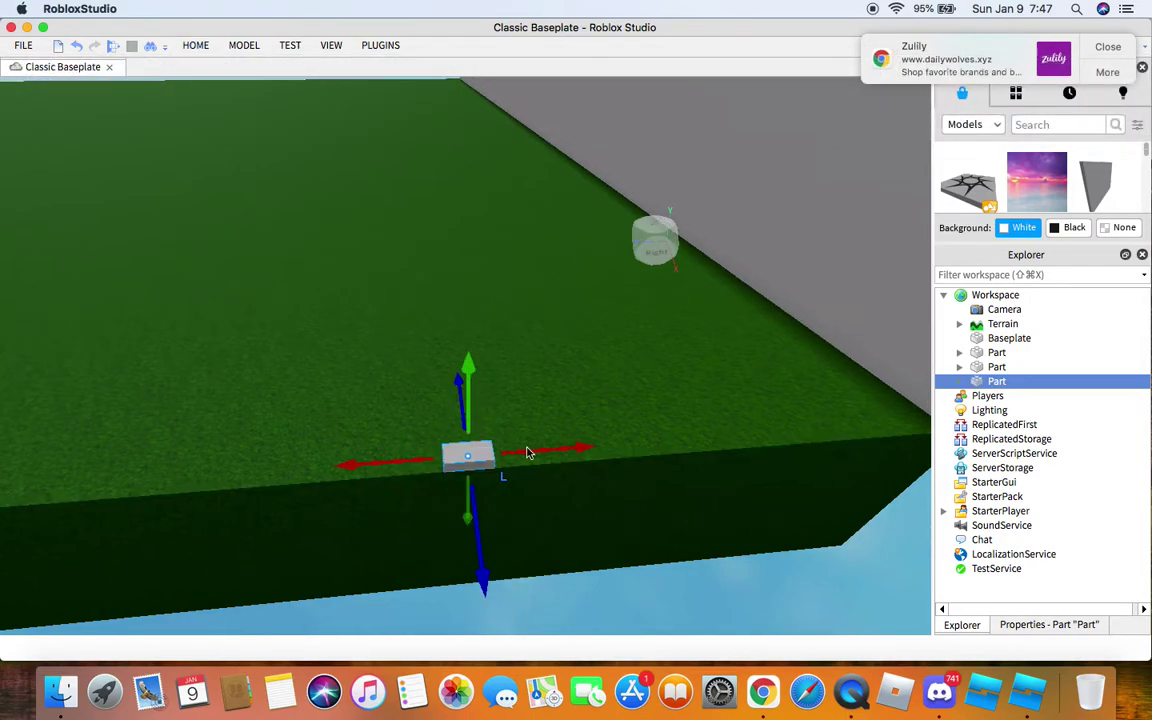
drag(538, 448, 807, 414)
drag(773, 418, 773, 417)
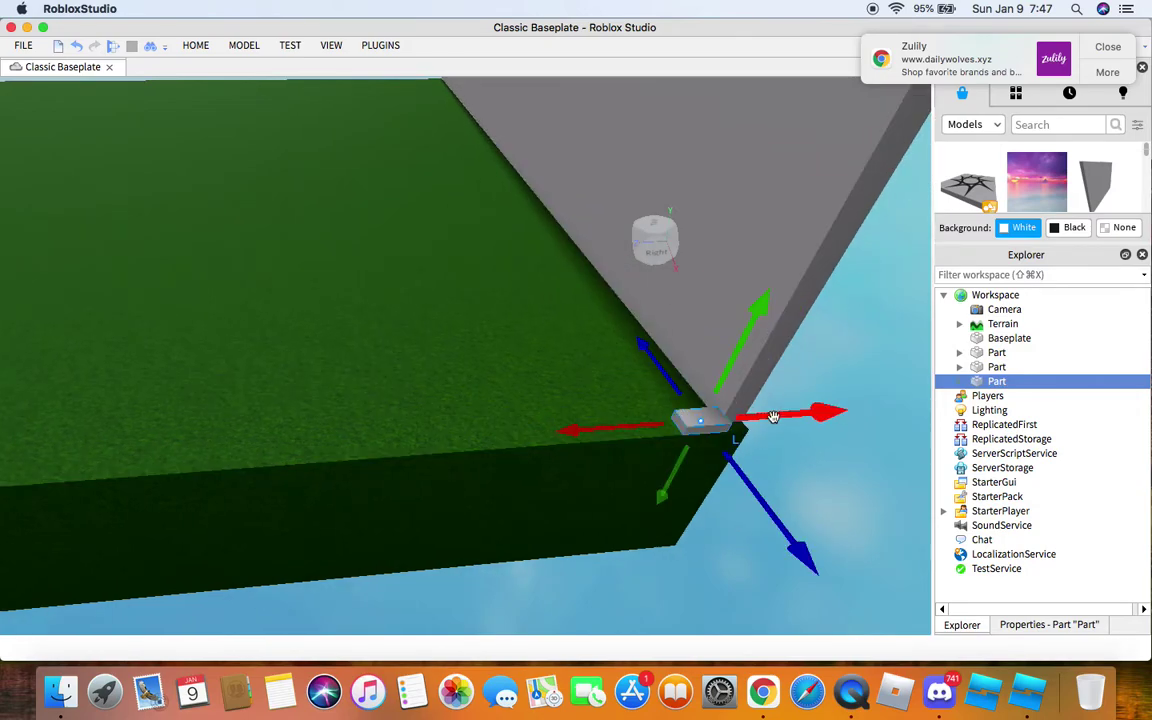
key(d)
key(d)
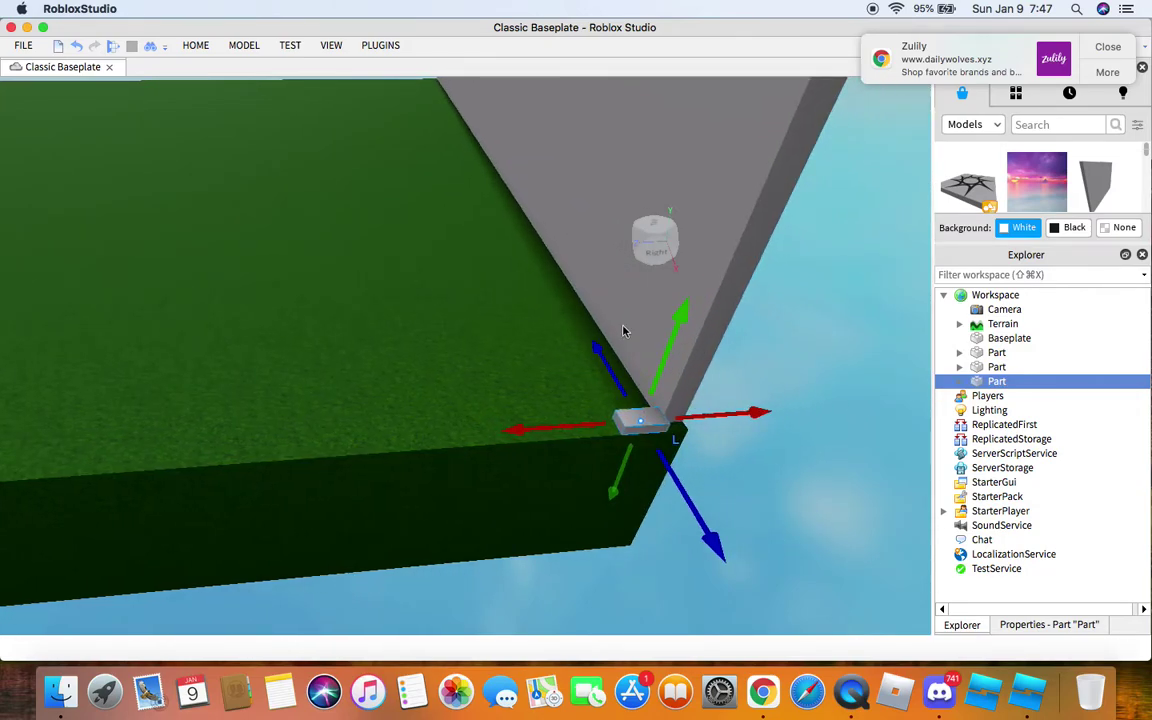
Step: Scale the corner block upward to the height of the adjacent wall
click(190, 47)
click(183, 88)
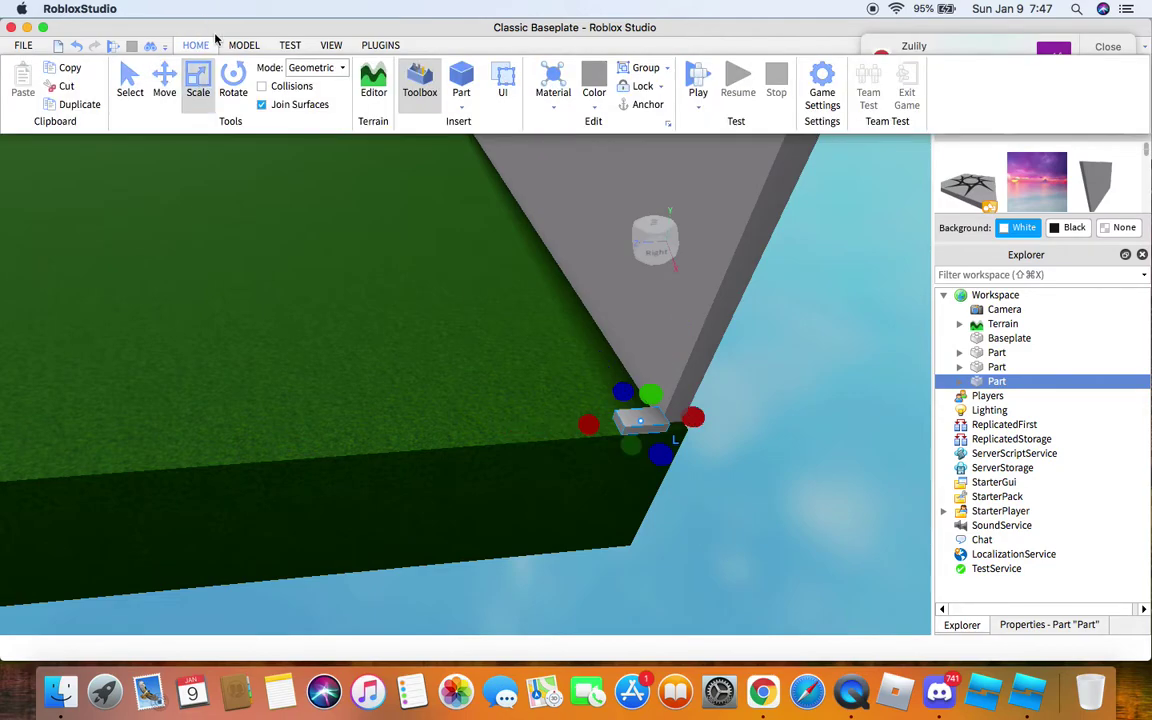
drag(652, 398, 678, 162)
key(s)
mouse_move(479, 291)
right_down()
mouse_move(476, 265)
mouse_move(478, 285)
right_up()
key(s)
drag(553, 486, 544, 167)
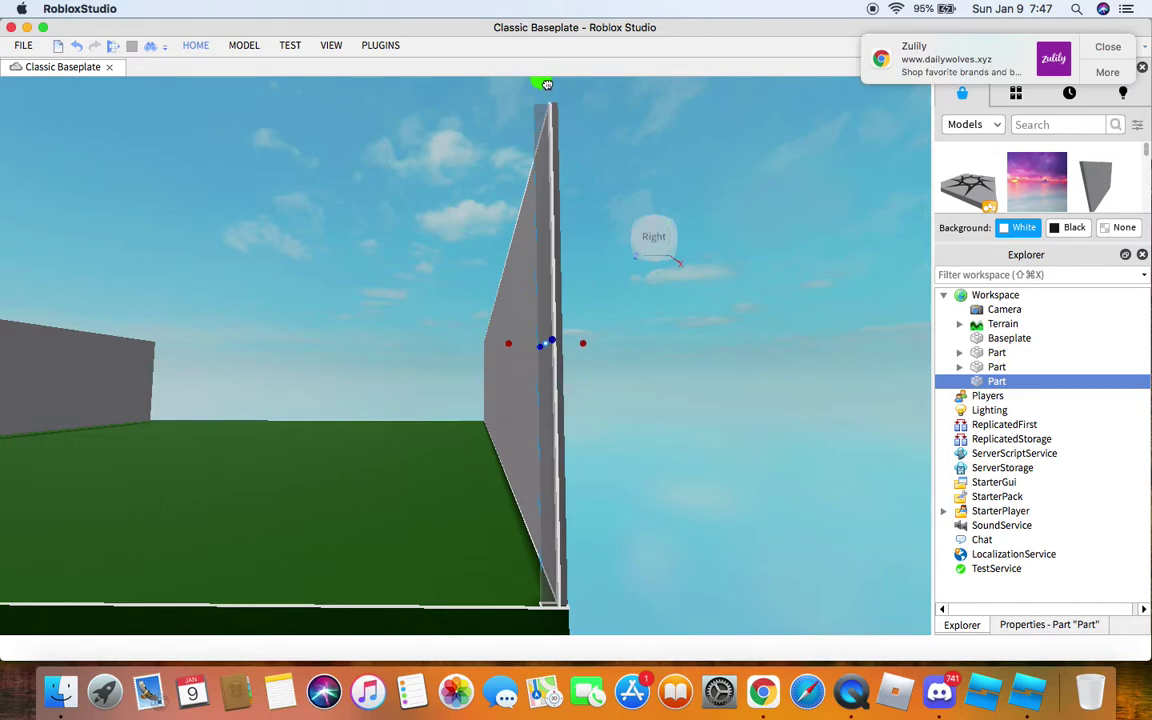
Step: Scale the tall block sideways along the open edge to the opposite wall, forming the third wall
drag(508, 343, 149, 361)
scroll(297, 264, down, 3)
right_drag(297, 264, 305, 267)
scroll(305, 267, up, 1)
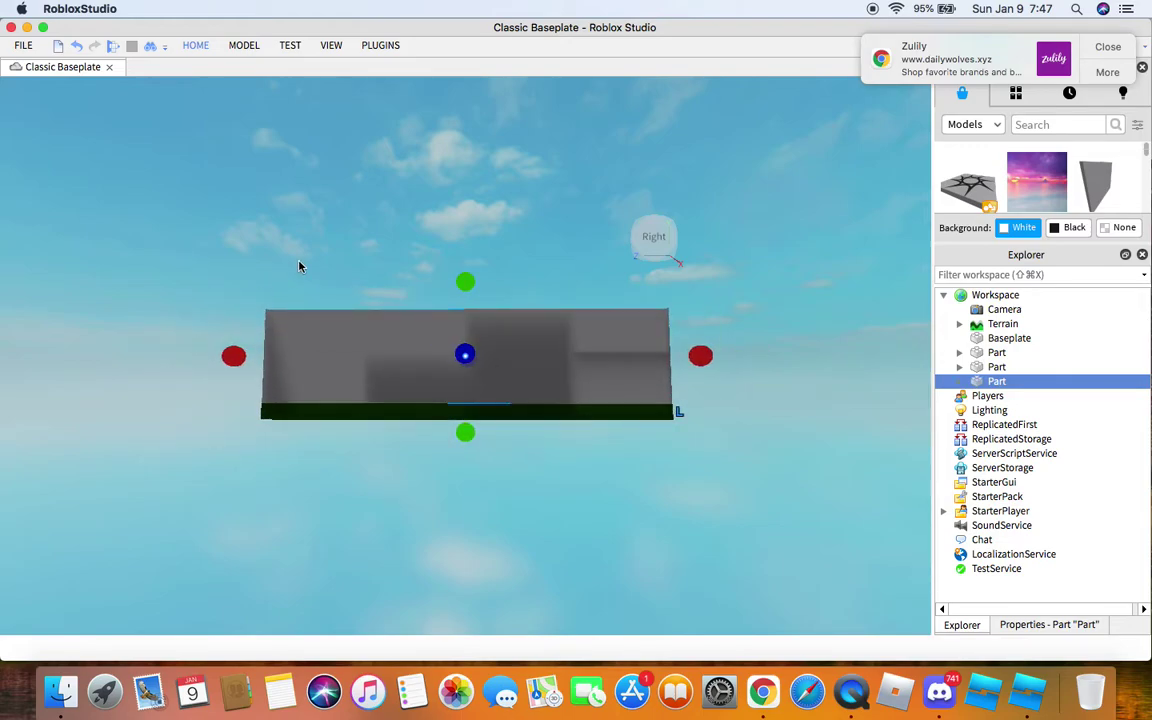
scroll(305, 268, up, 5)
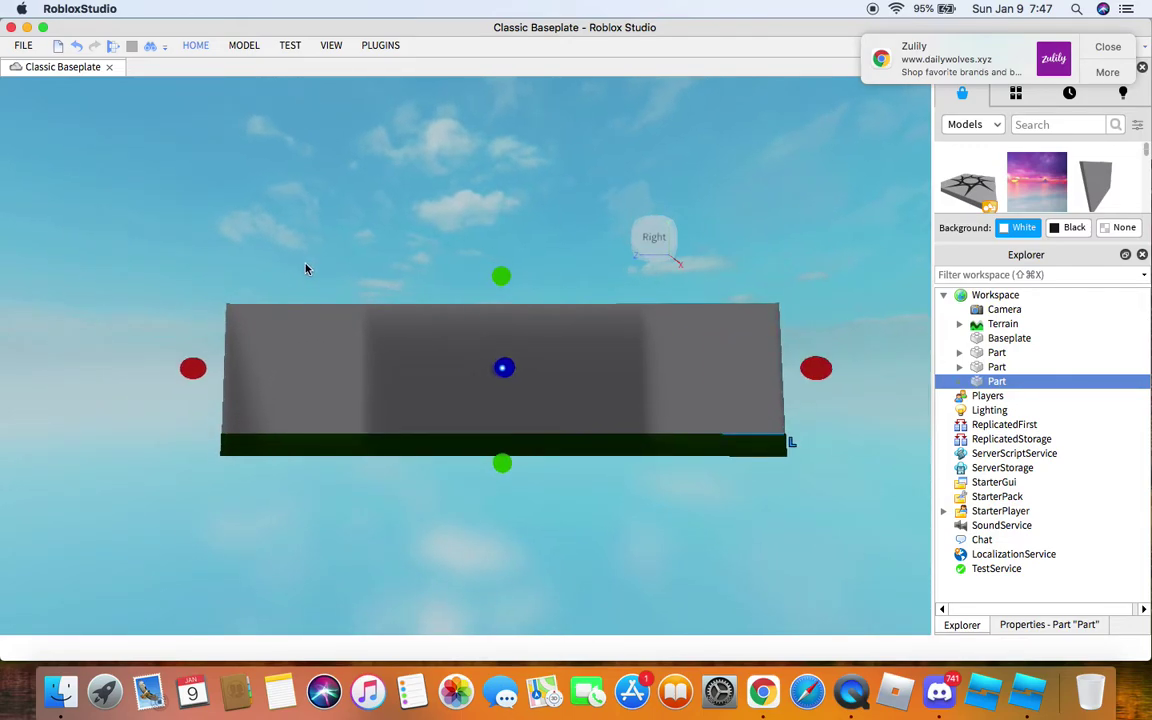
scroll(305, 268, up, 6)
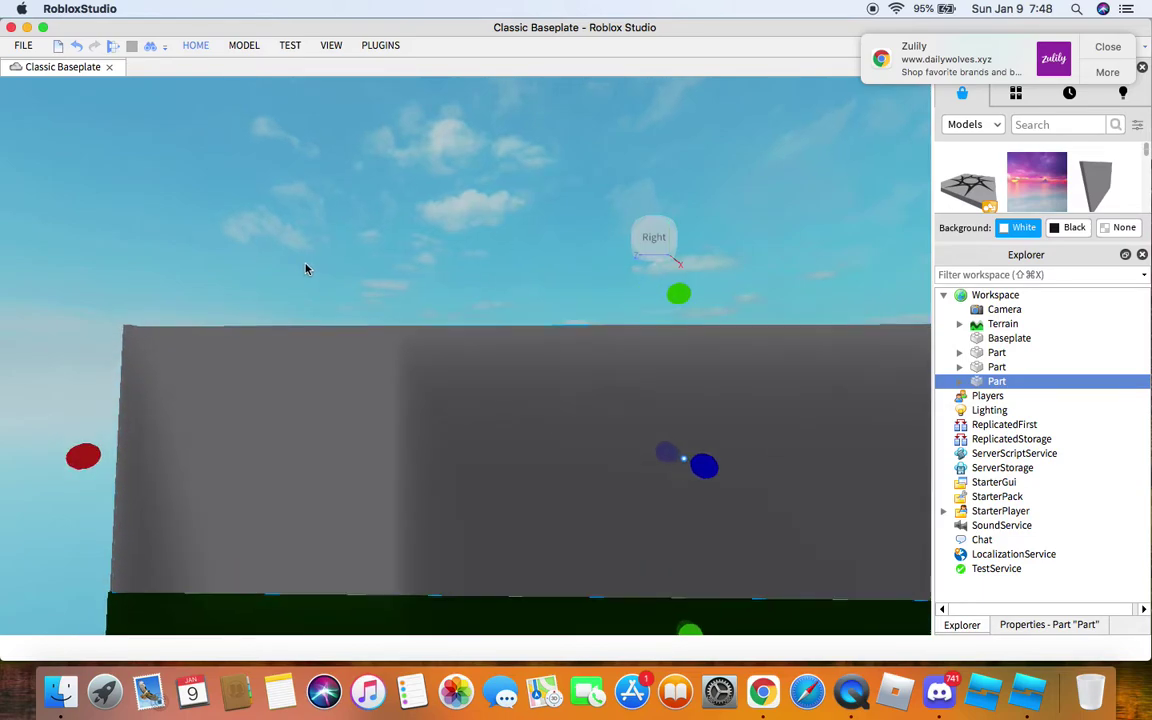
scroll(305, 267, down, 5)
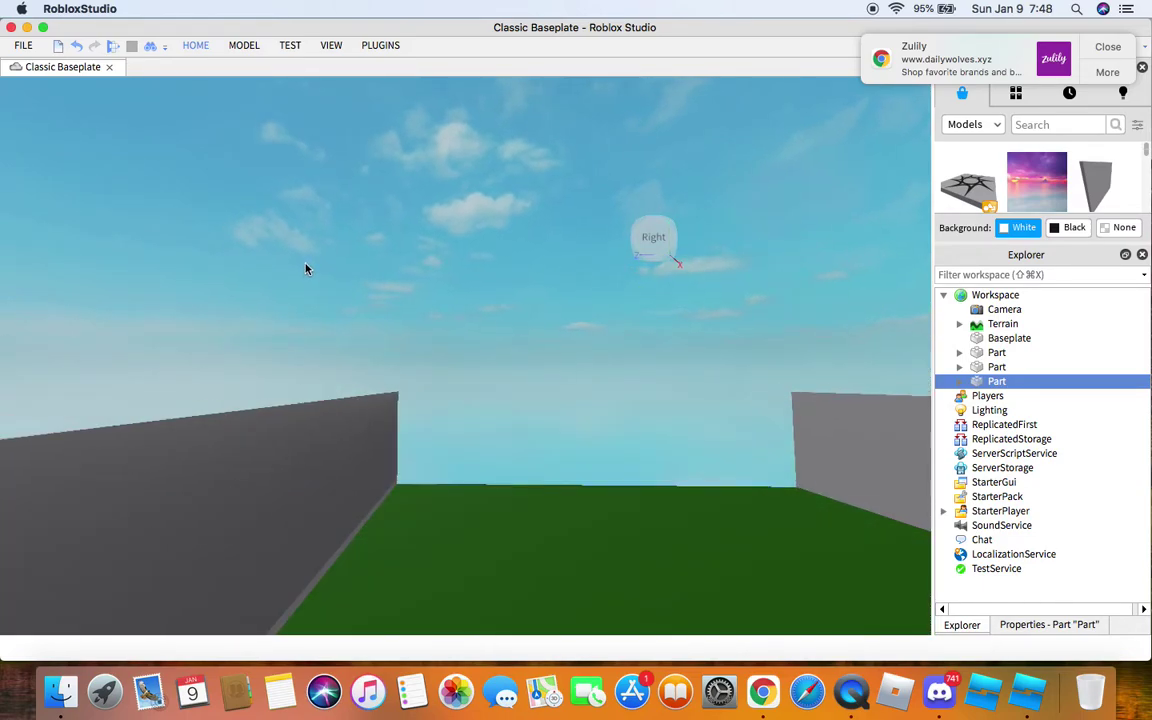
right_drag(339, 257, 284, 211)
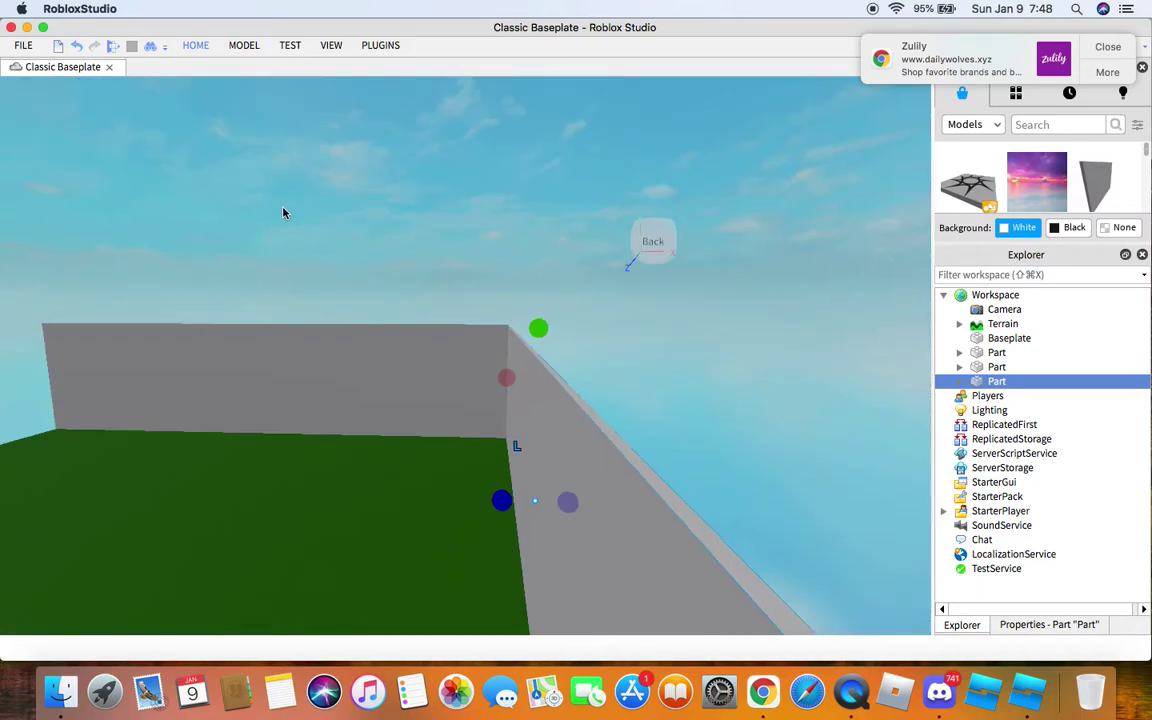
Step: Duplicate the third wall in place with the Move tool active
click(197, 46)
click(165, 80)
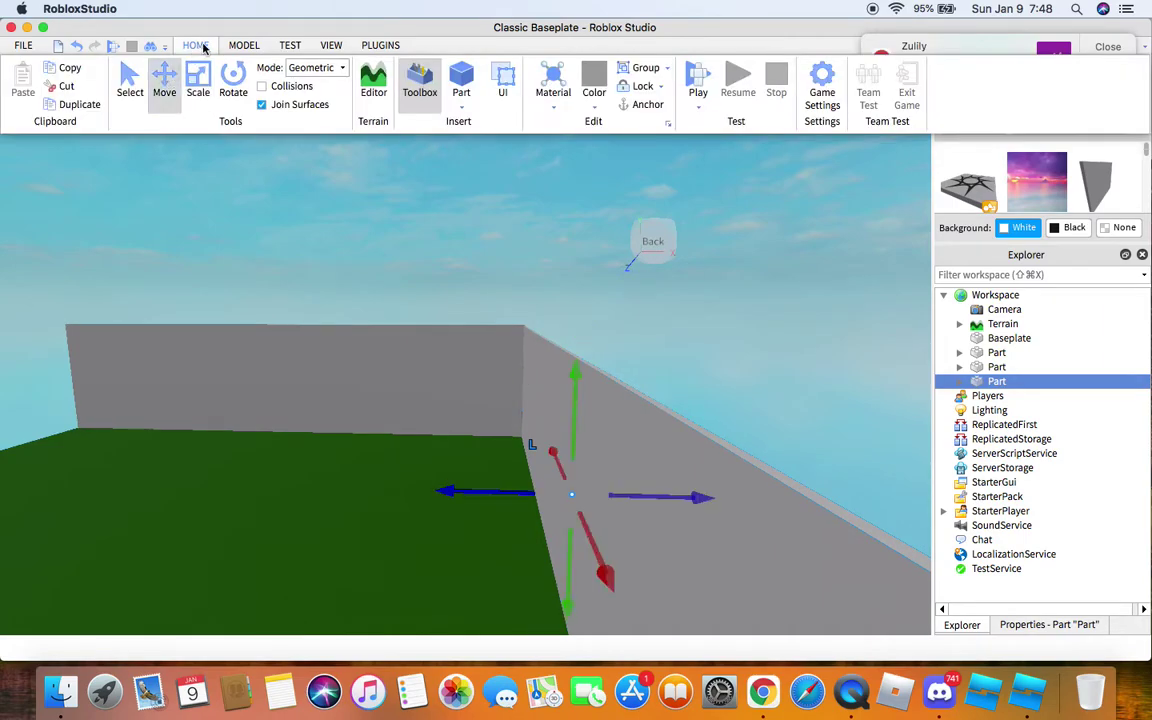
click(211, 45)
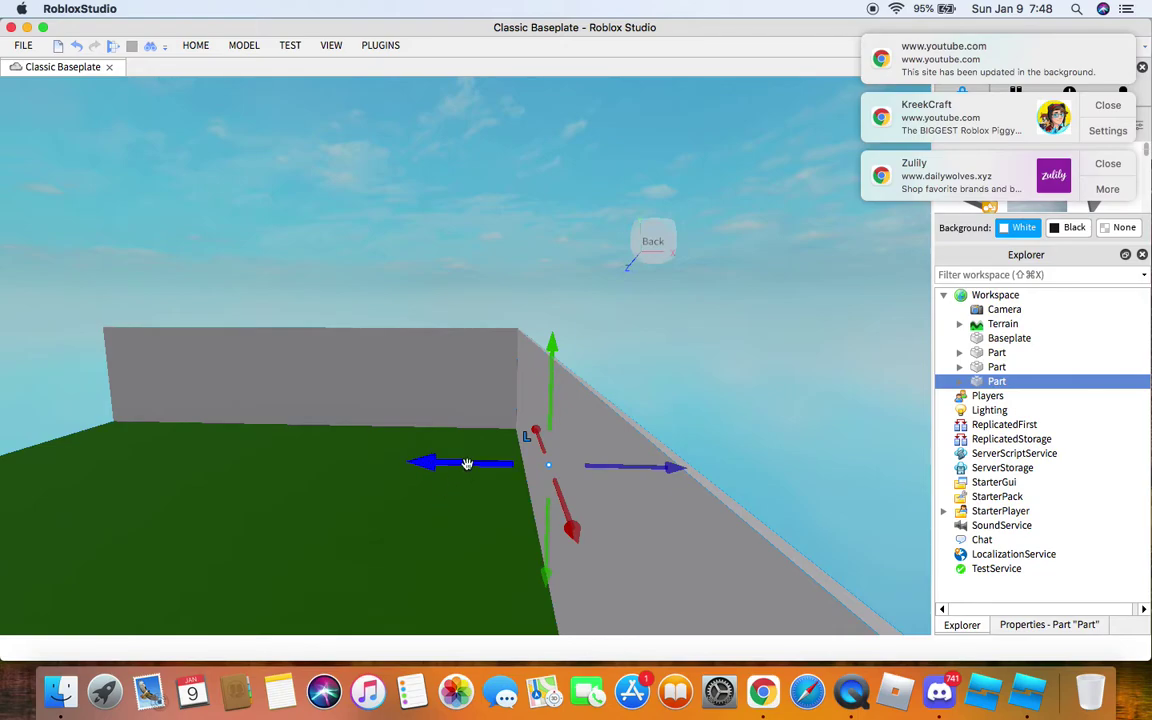
key(super+d)
Step: Try moving the copy and duplicating it further, and undo back to a single duplicate of the third wall
mouse_move(466, 463)
mouse_down()
mouse_move(105, 470)
mouse_move(471, 470)
mouse_up()
key(super+d)
key(super+d)
key(super+z)
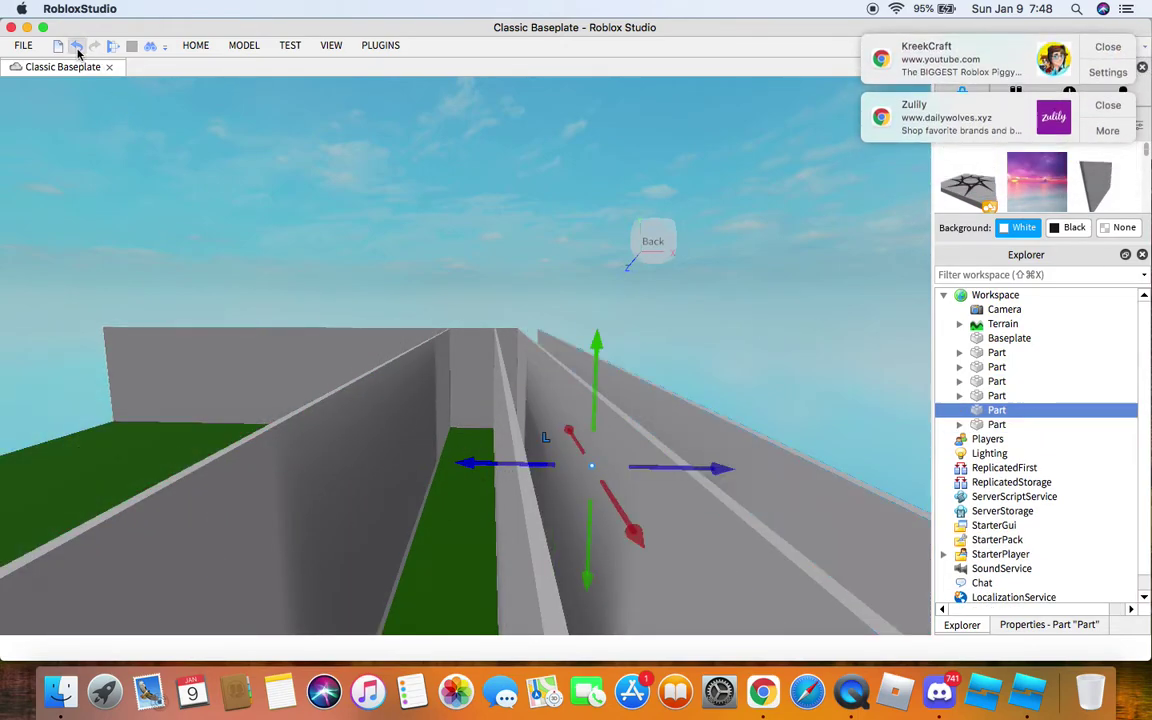
click(78, 53)
click(76, 48)
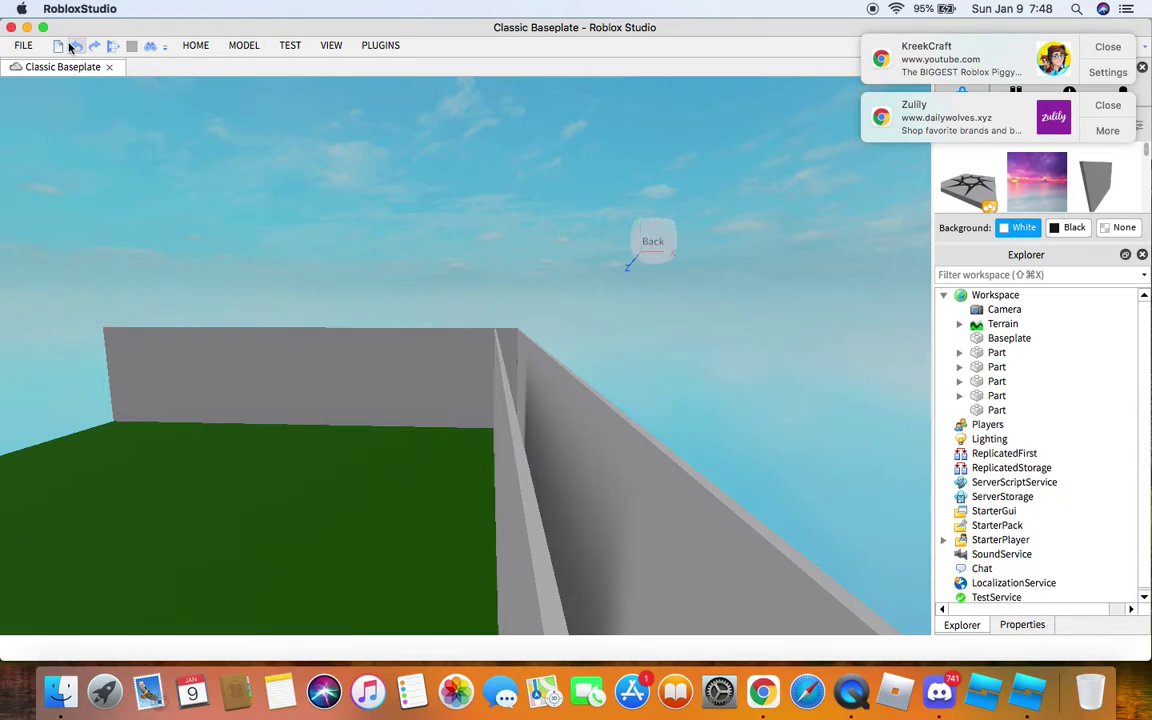
click(72, 47)
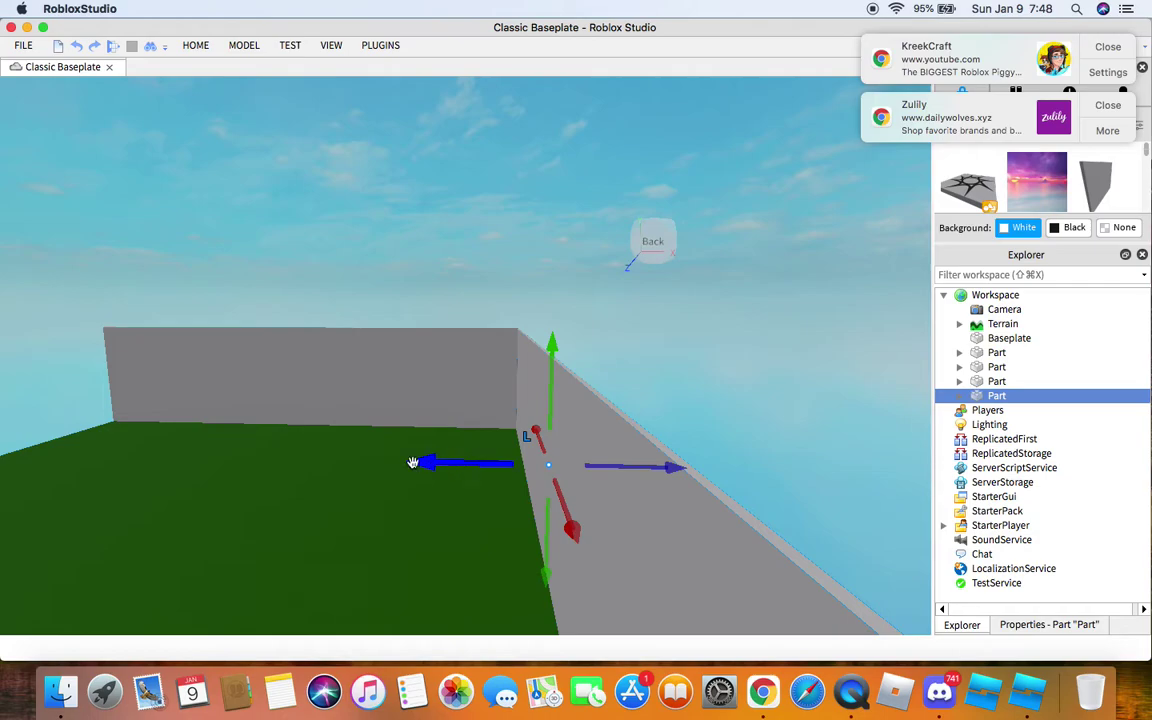
Step: Move the duplicated wall across the baseplate to the remaining open edge to form the fourth wall, and deselect it
drag(412, 462, 2, 375)
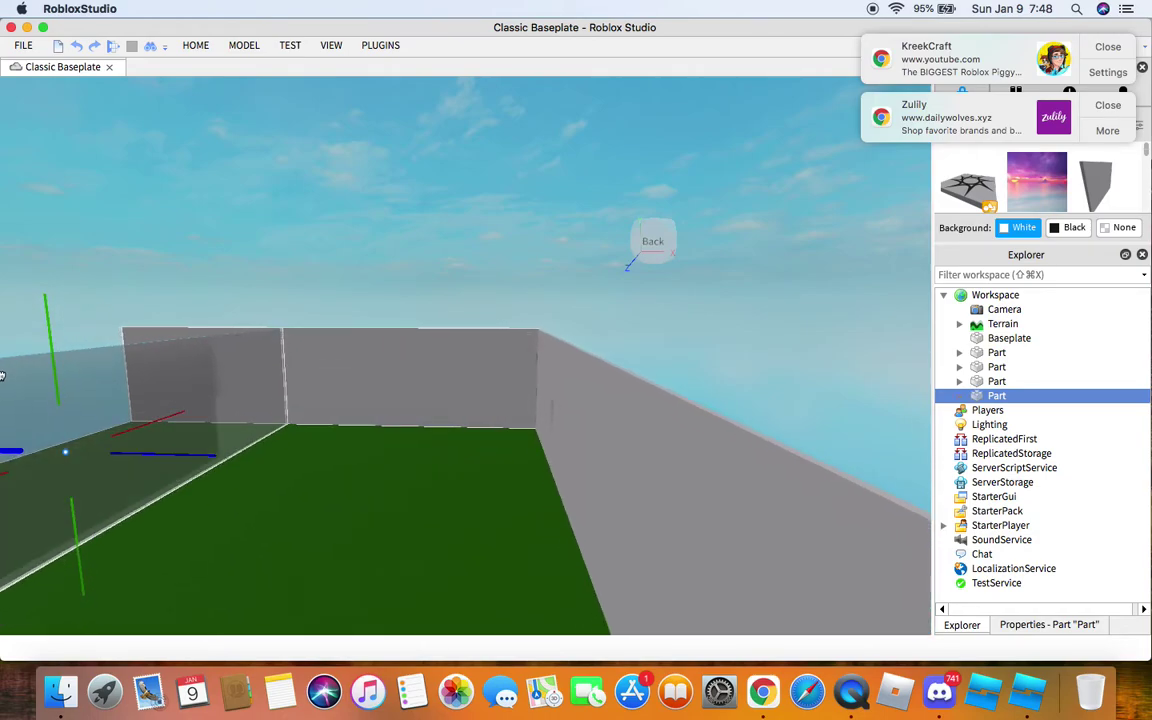
scroll(85, 386, down, 5)
drag(246, 362, 445, 378)
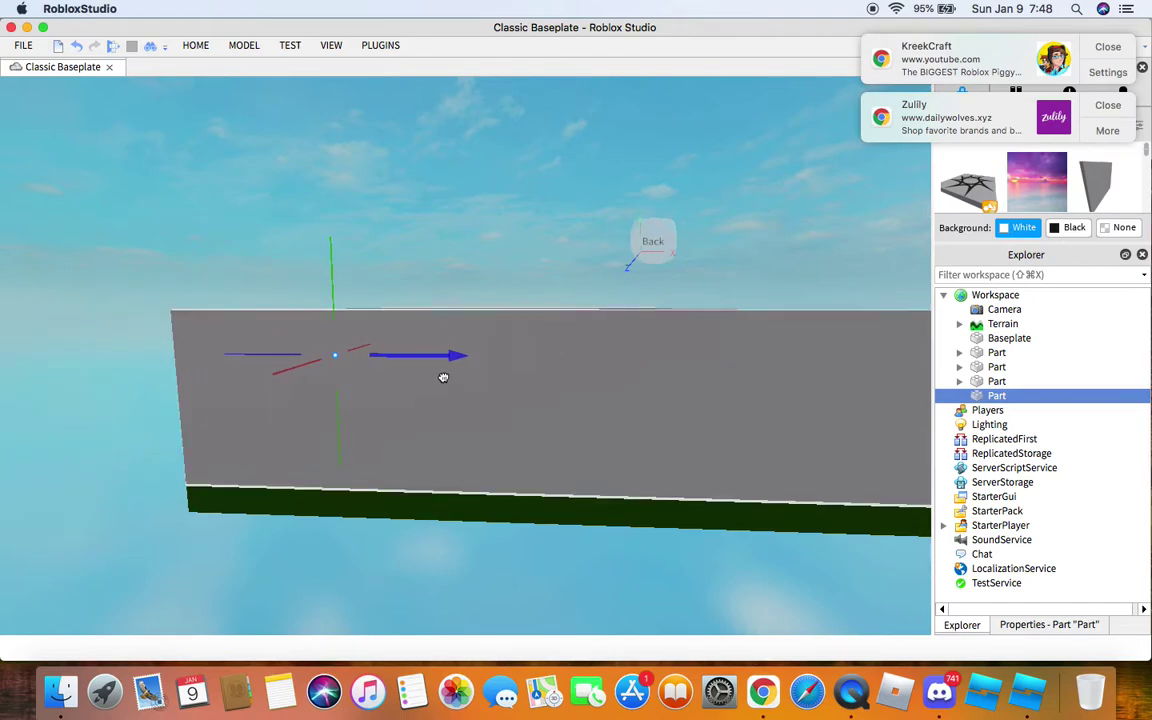
key(f)
scroll(293, 337, up, 2)
right_drag(308, 325, 345, 366)
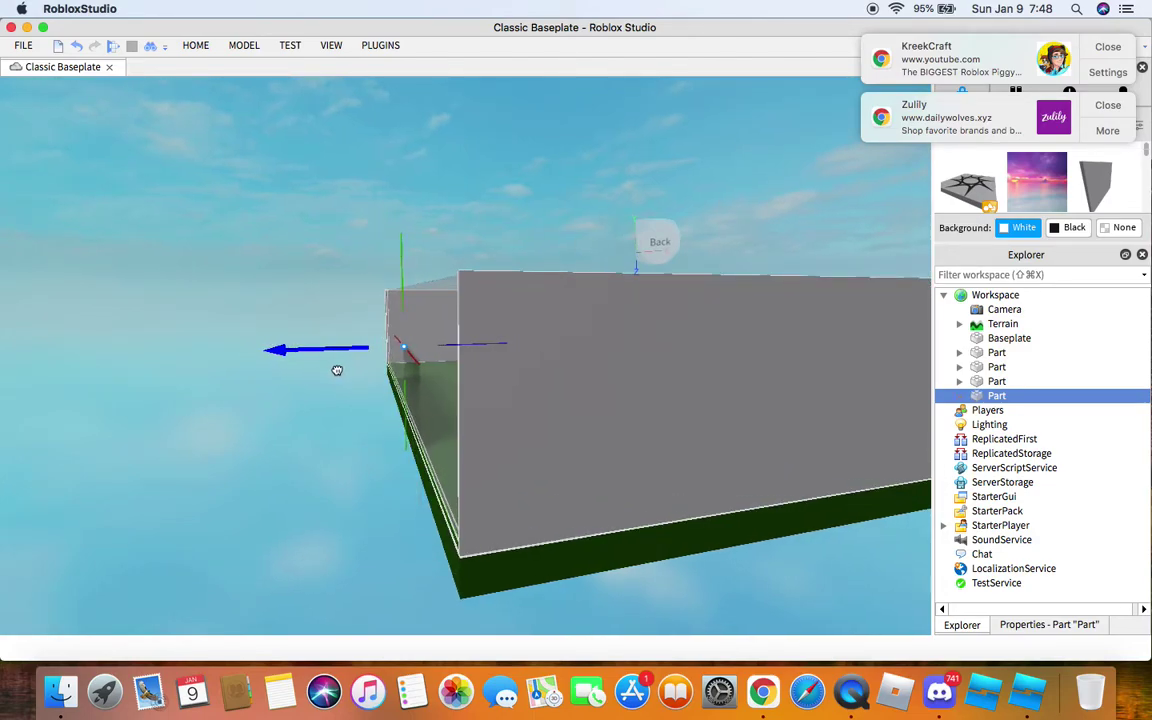
drag(336, 370, 337, 371)
scroll(488, 231, up, 1)
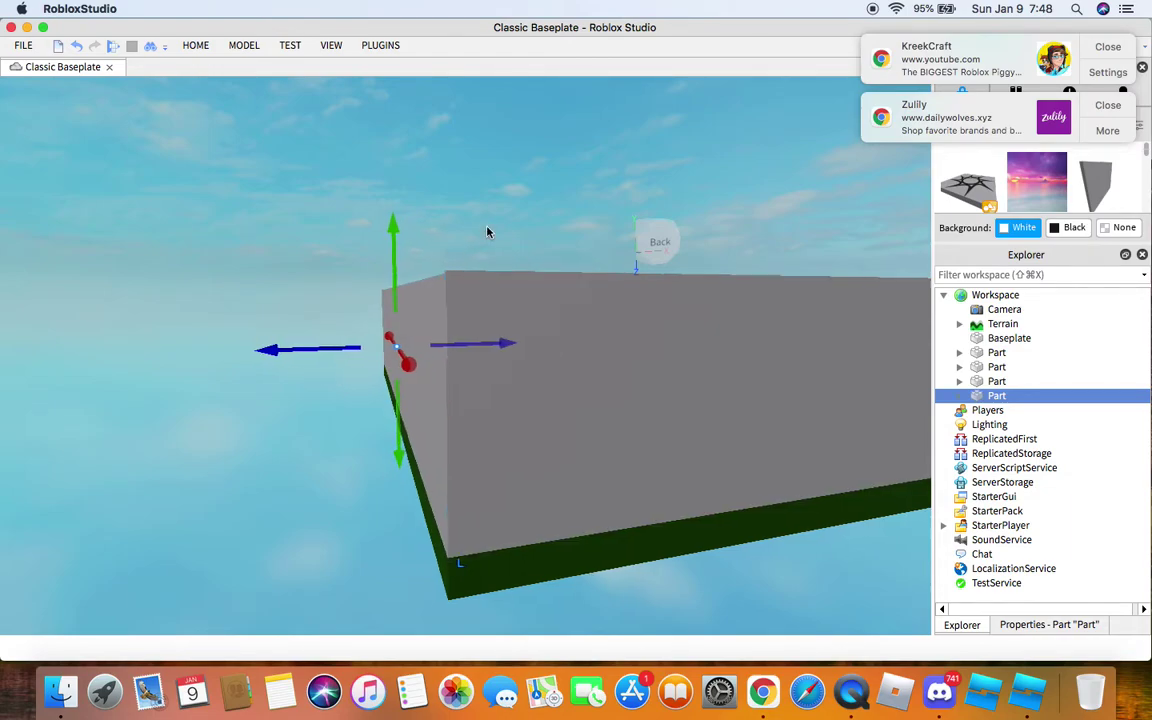
click(489, 230)
Step: Check the four walls and their corners from inside the enclosed baseplate
scroll(489, 230, up, 3)
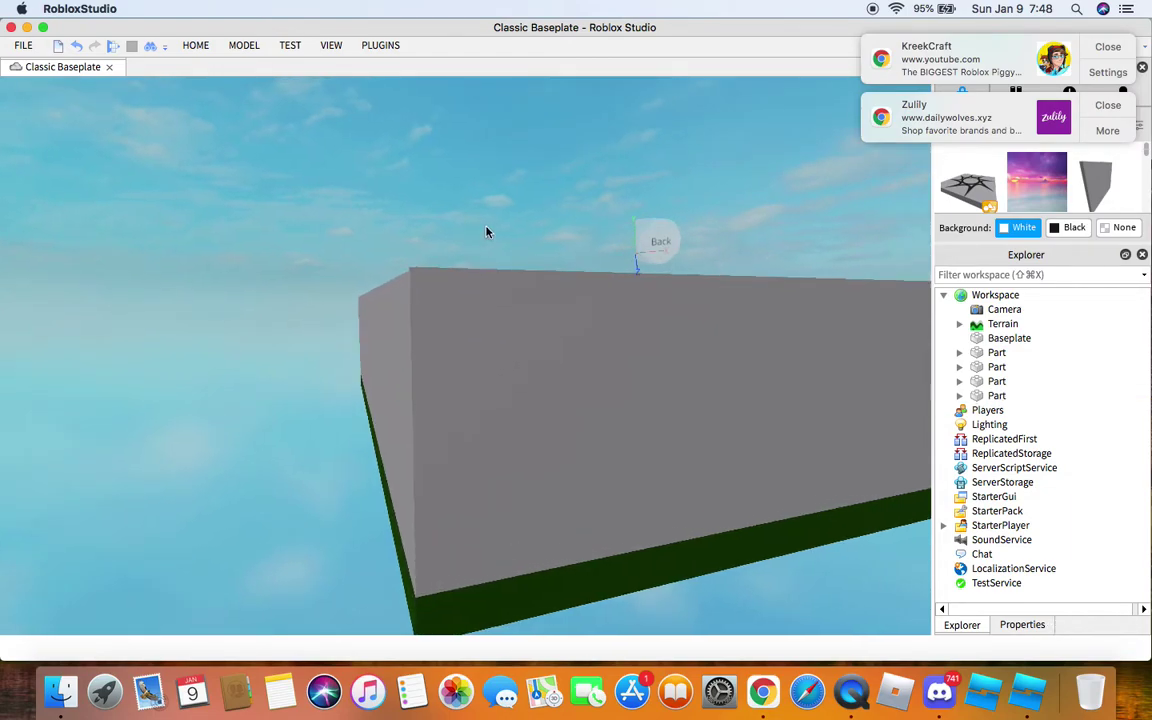
scroll(486, 232, up, 6)
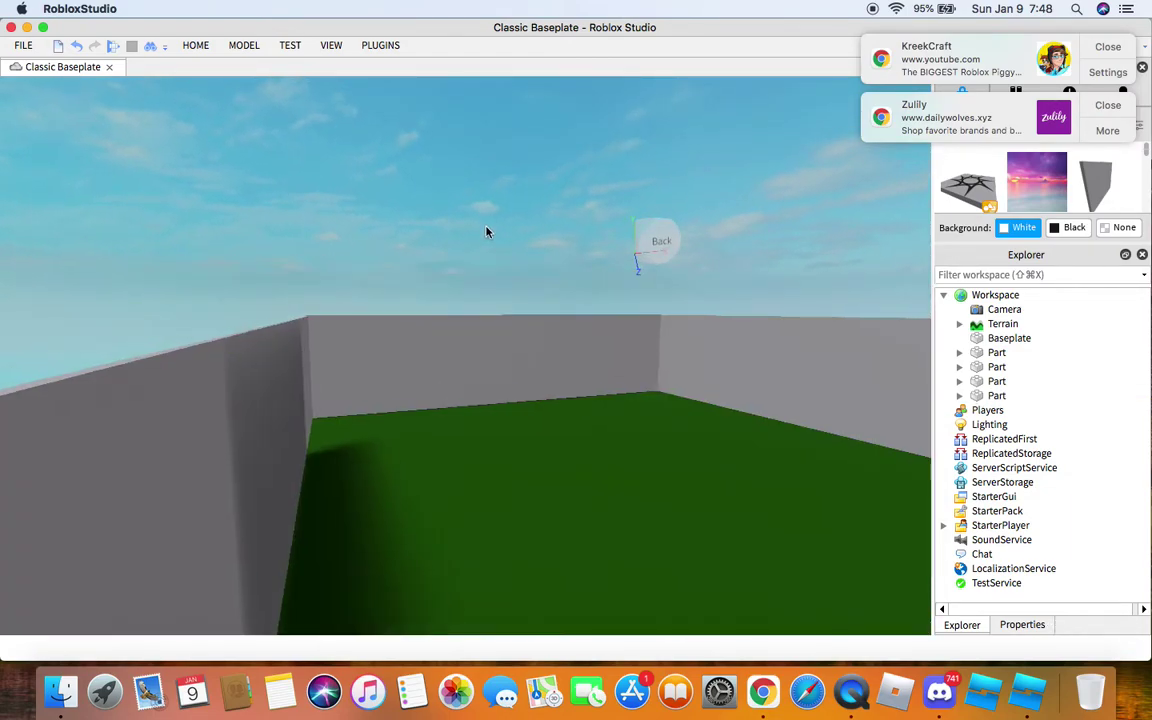
mouse_move(486, 232)
right_down()
mouse_move(514, 234)
mouse_move(486, 232)
right_up()
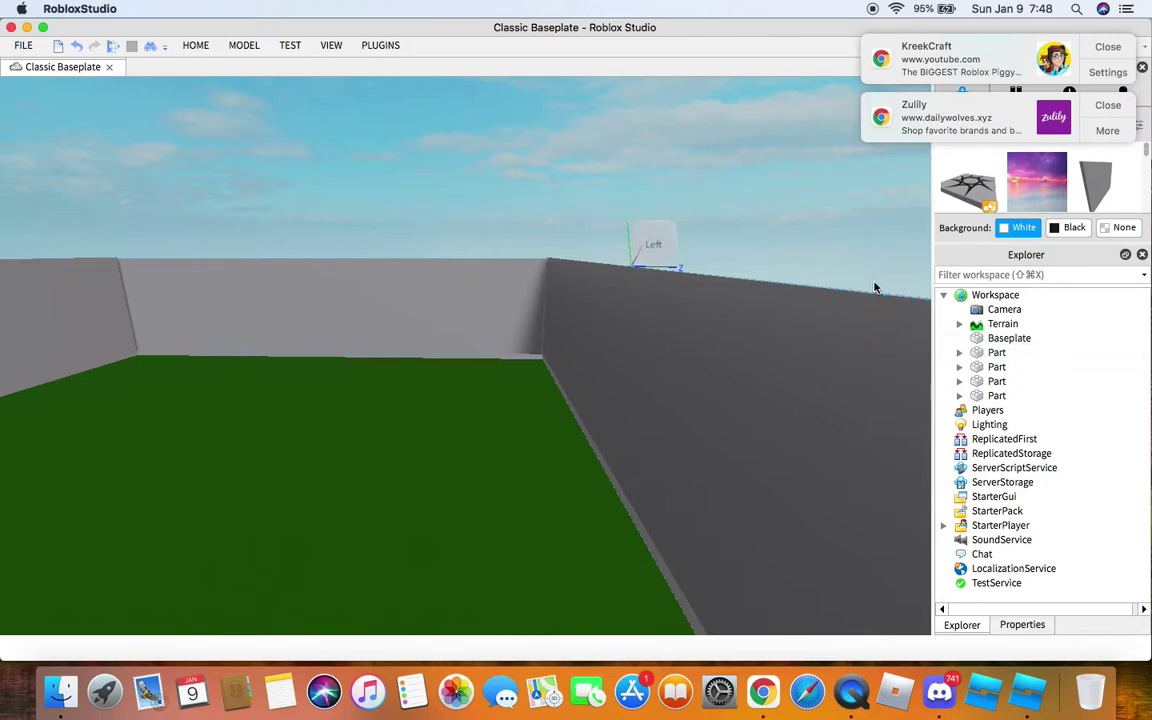
right_drag(868, 271, 324, 278)
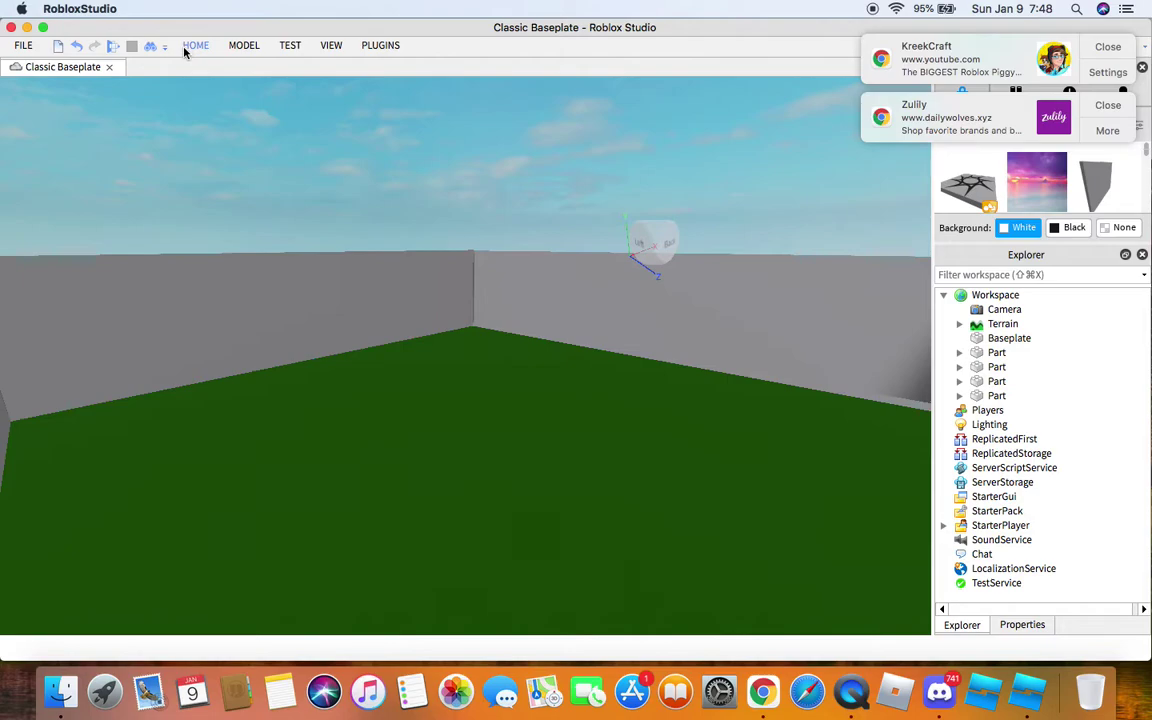
click(186, 46)
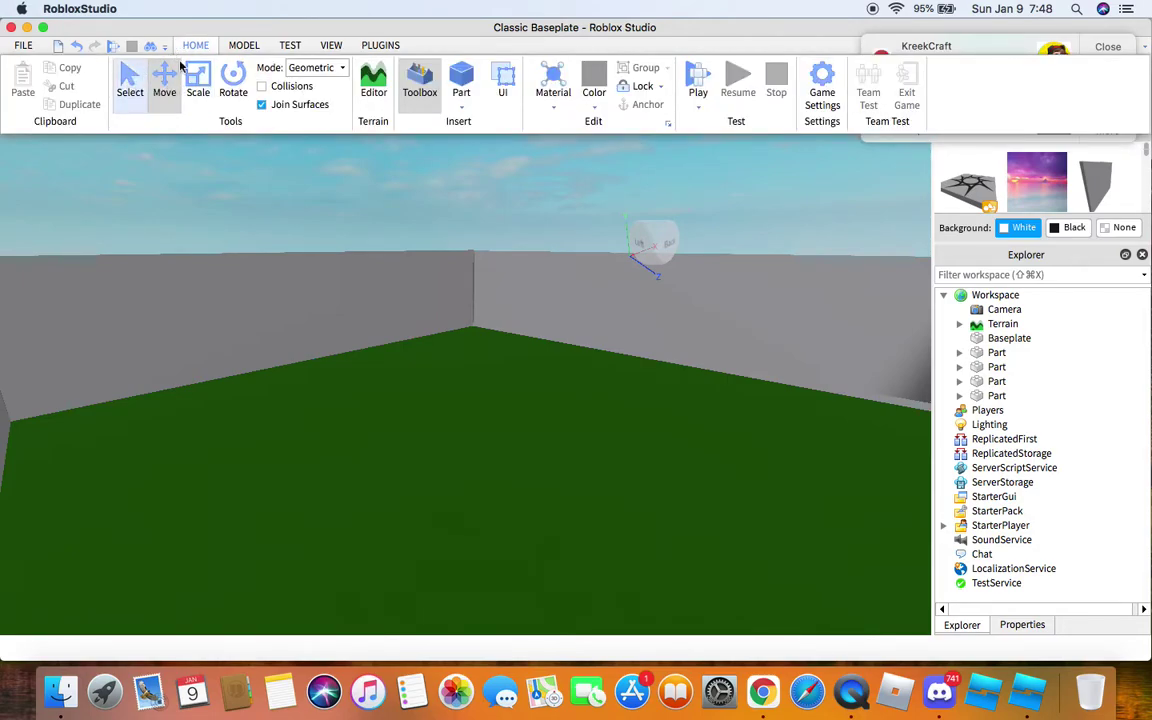
click(191, 45)
click(191, 45)
click(191, 45)
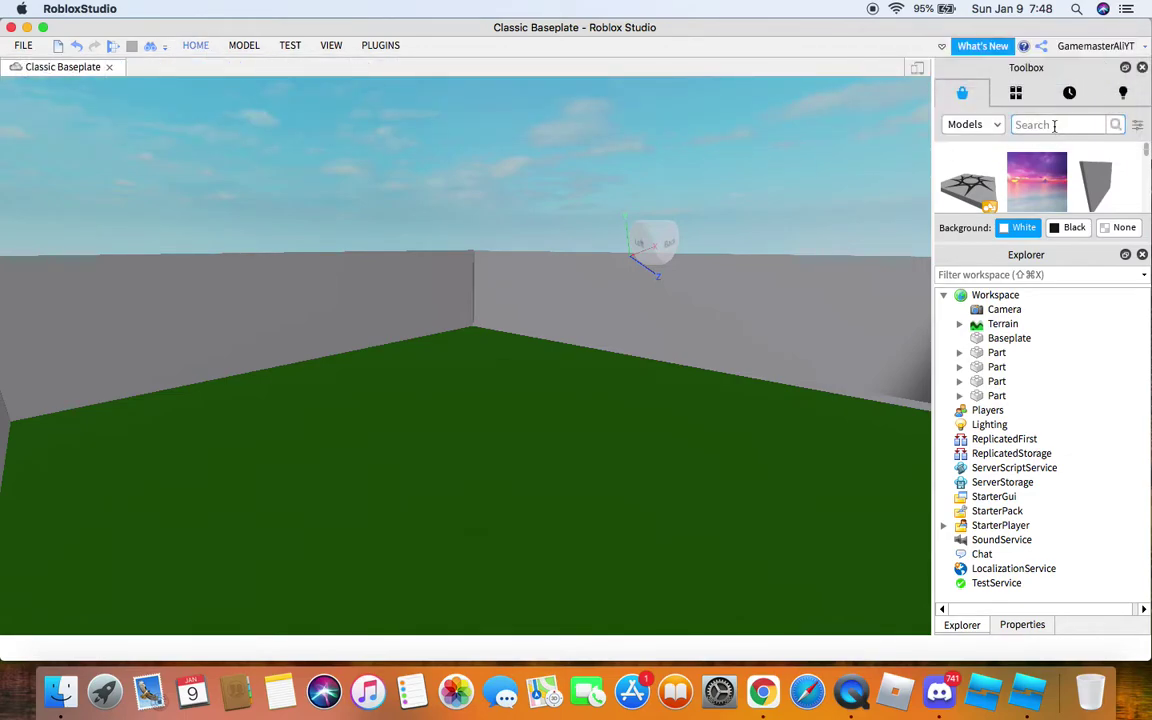
Step: Search the Toolbox models for "treehouse"
click(1053, 127)
text(treehouse)
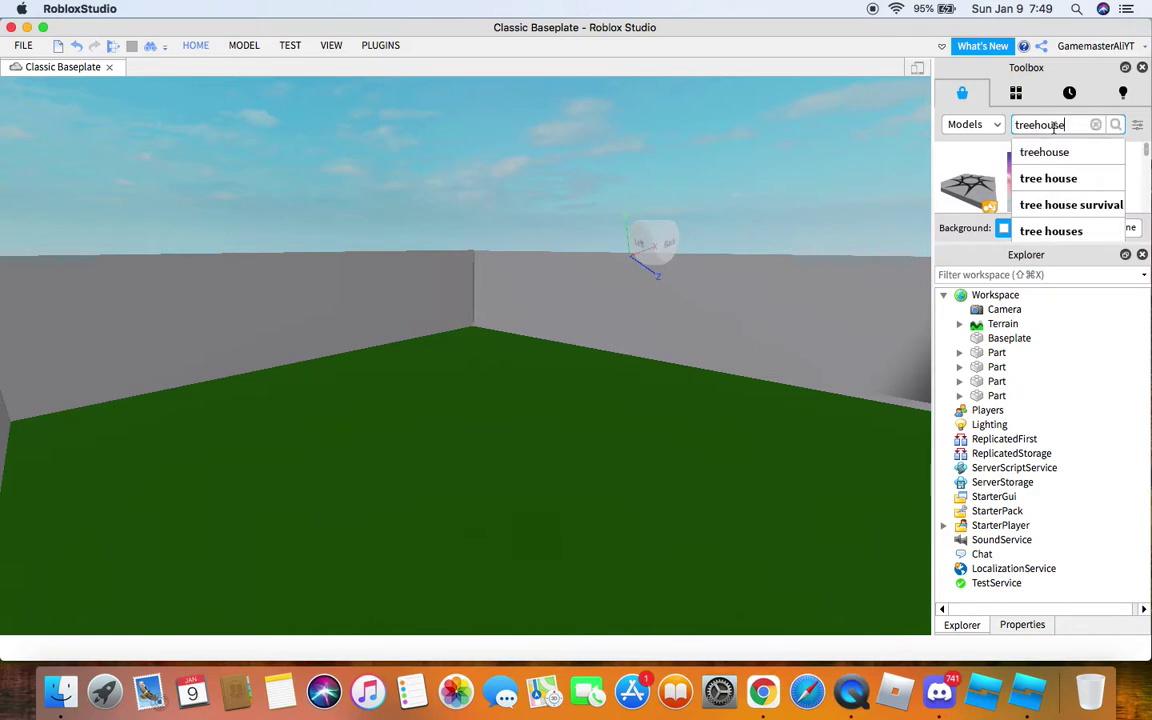
key(Return)
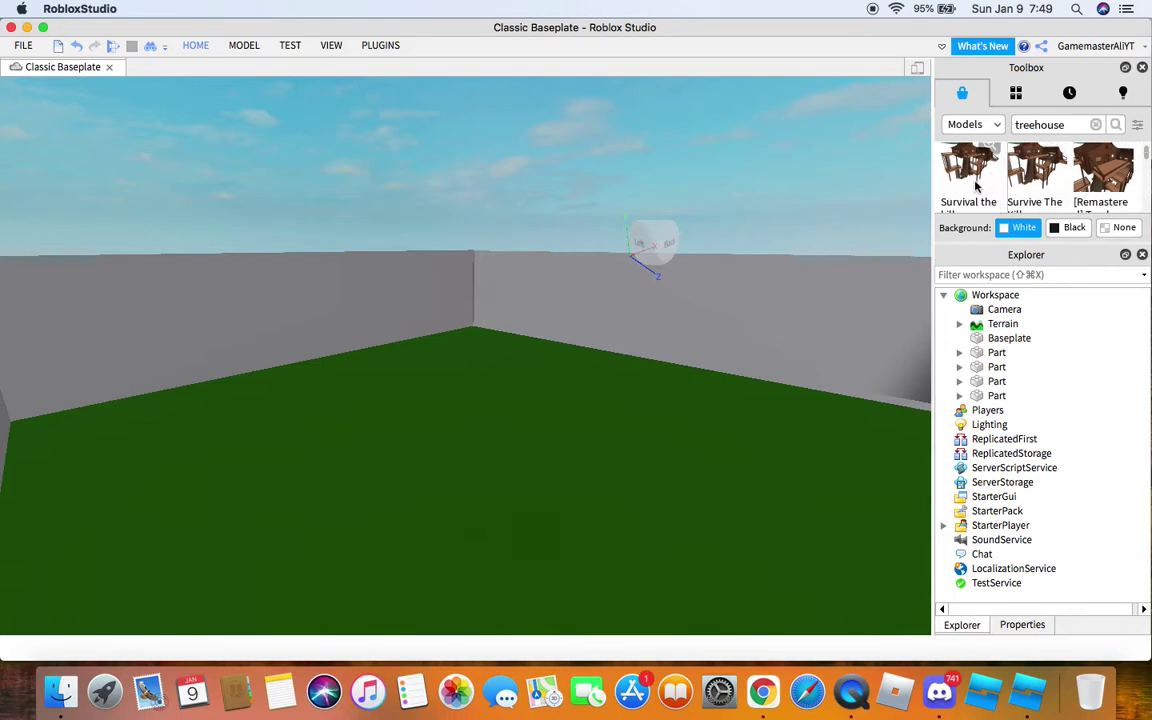
drag(1147, 163, 1148, 115)
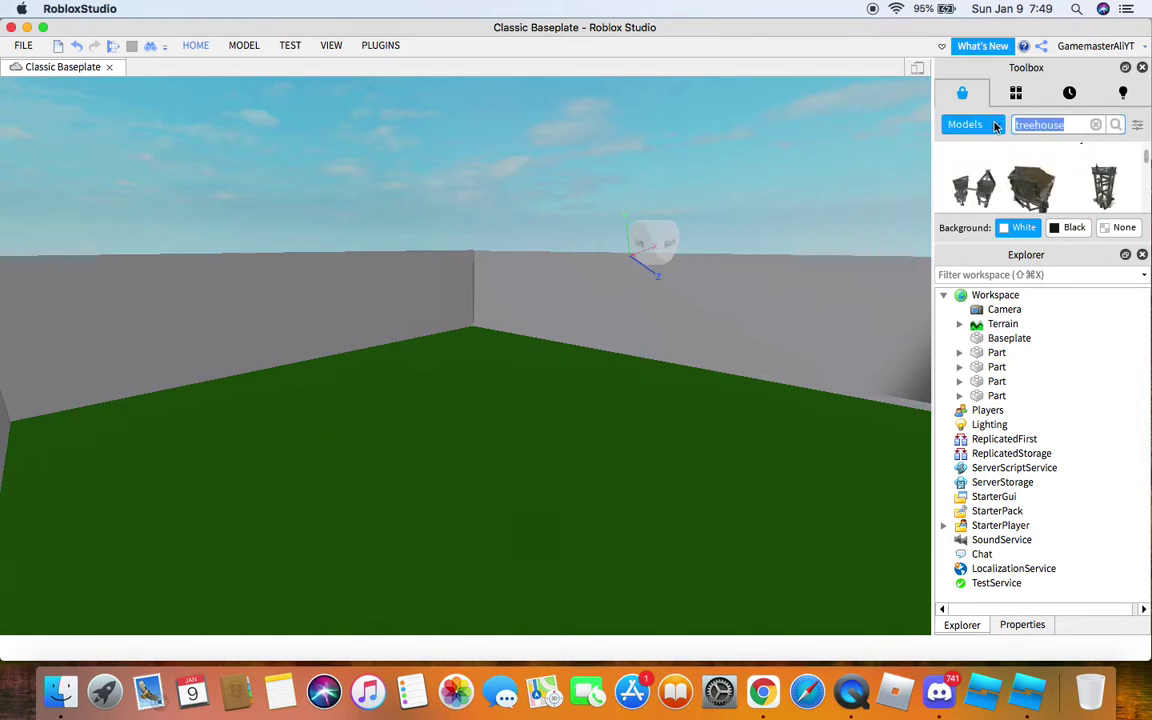
text(Tree)
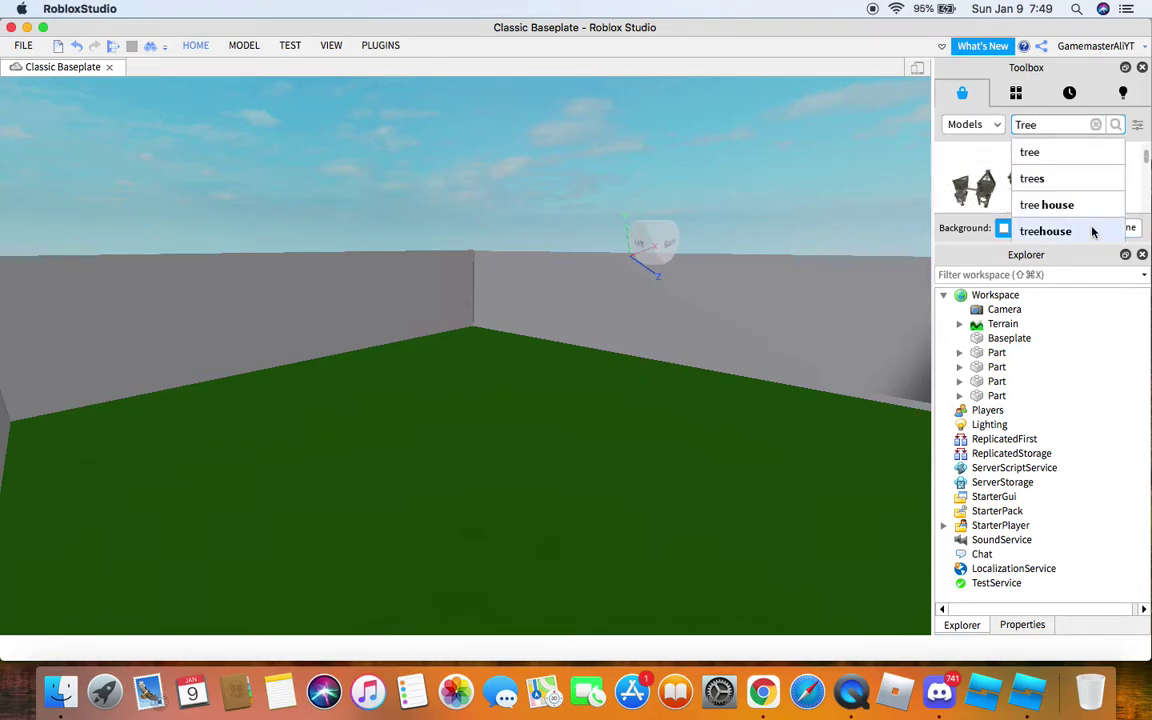
click(1093, 230)
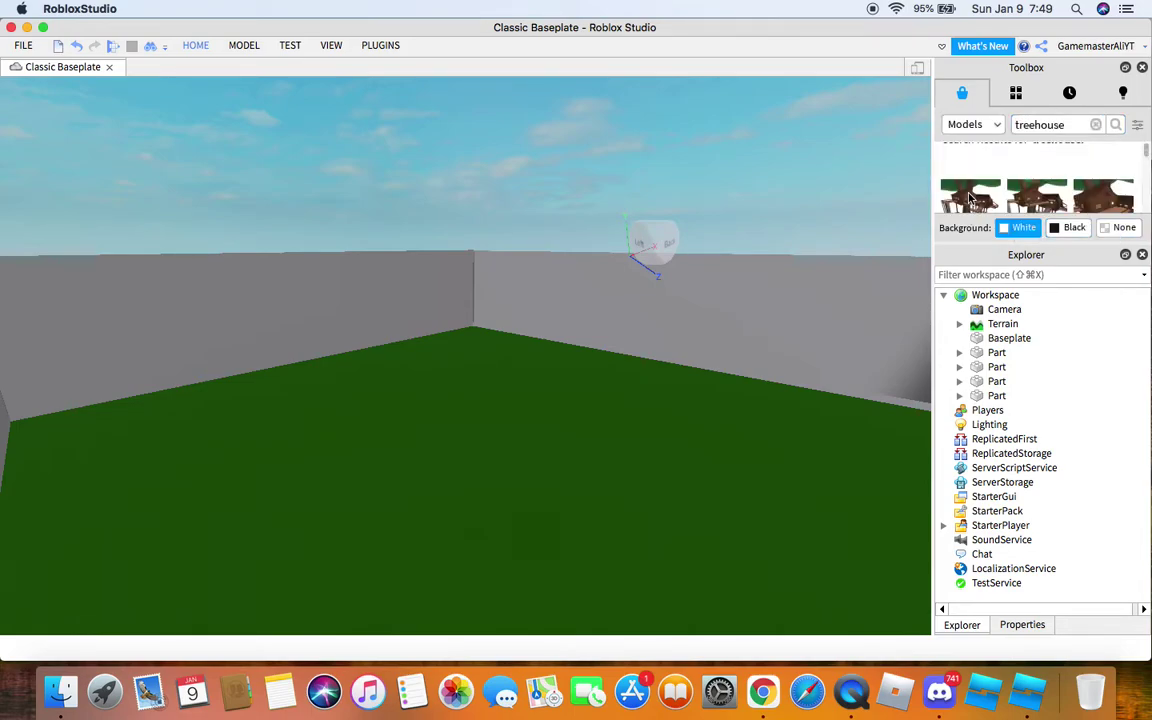
Step: Insert the Treehouse (With Light) model from the search results onto the grass in the middle of the walled area
drag(1147, 160, 1149, 163)
scroll(1149, 170, down, 5)
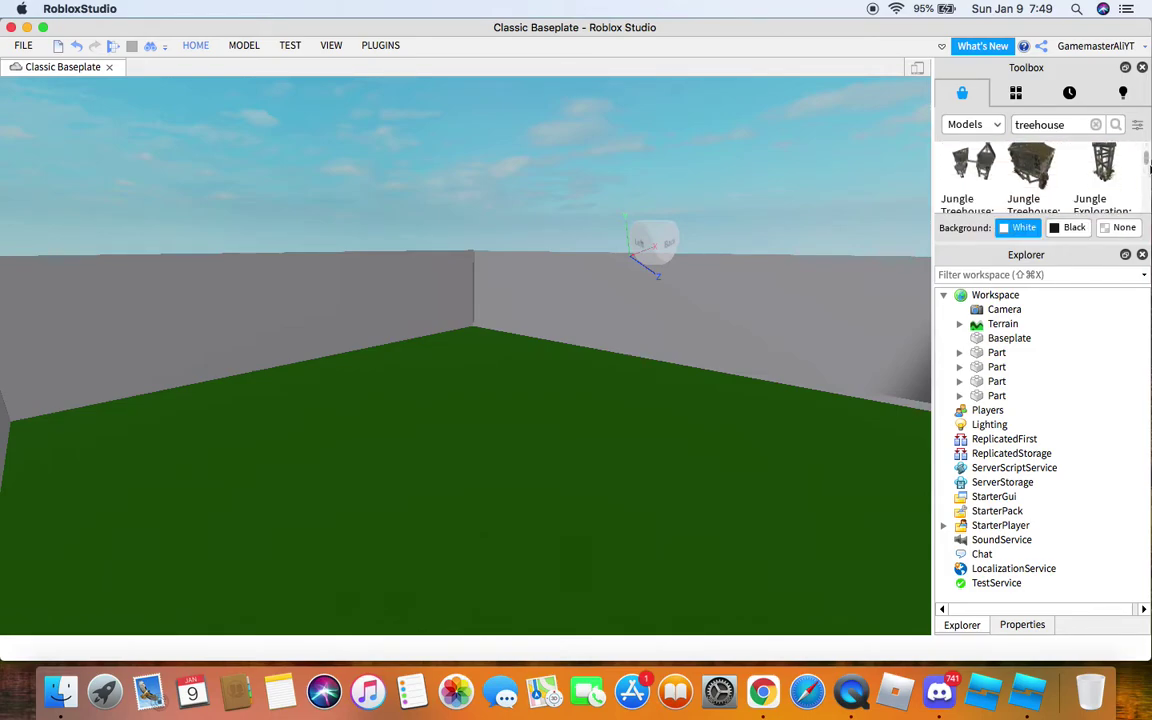
scroll(1149, 175, down, 4)
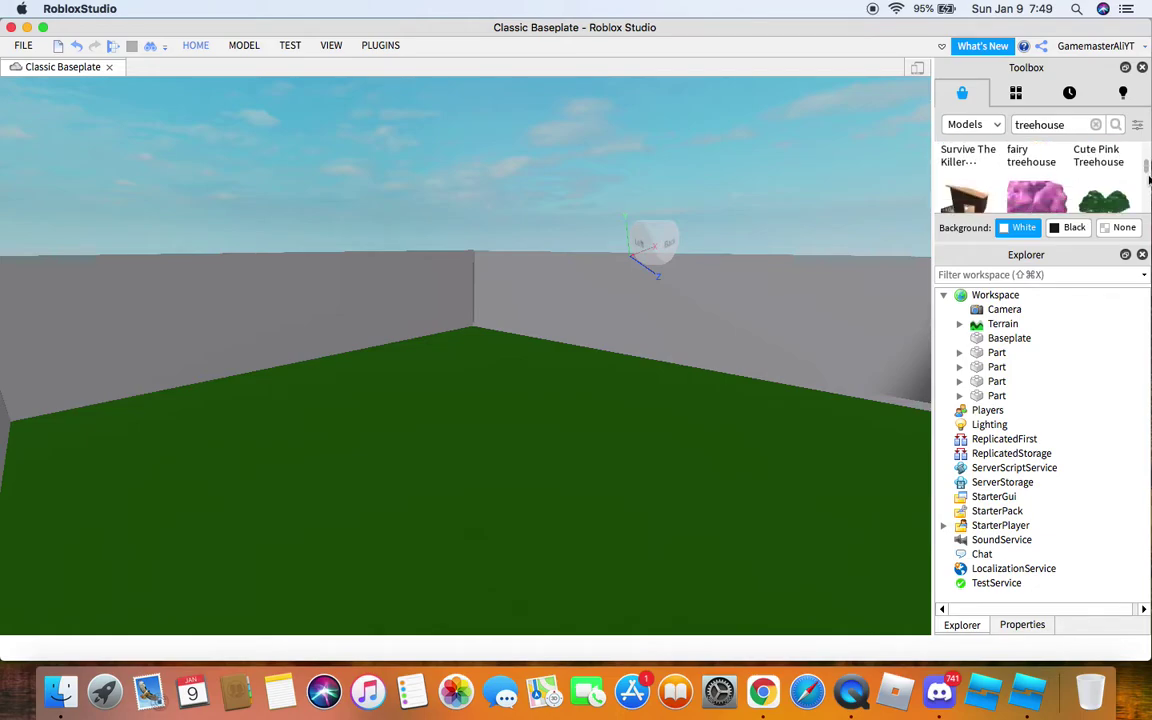
scroll(1148, 178, up, 1)
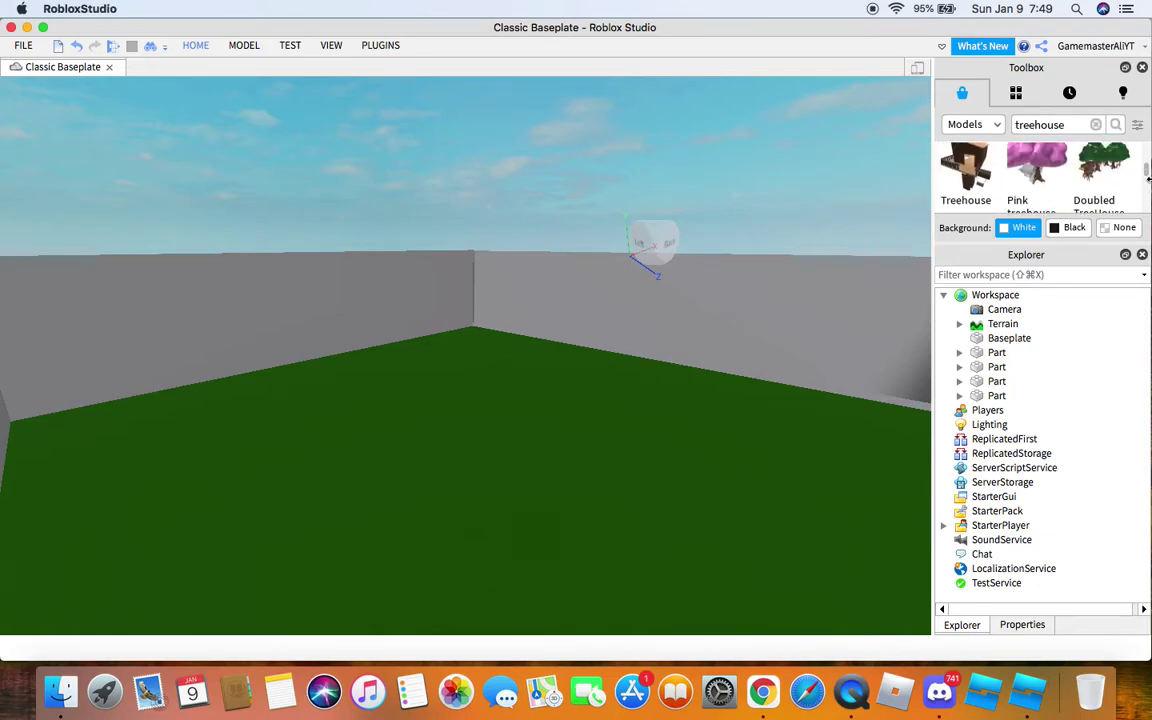
scroll(1149, 172, down, 3)
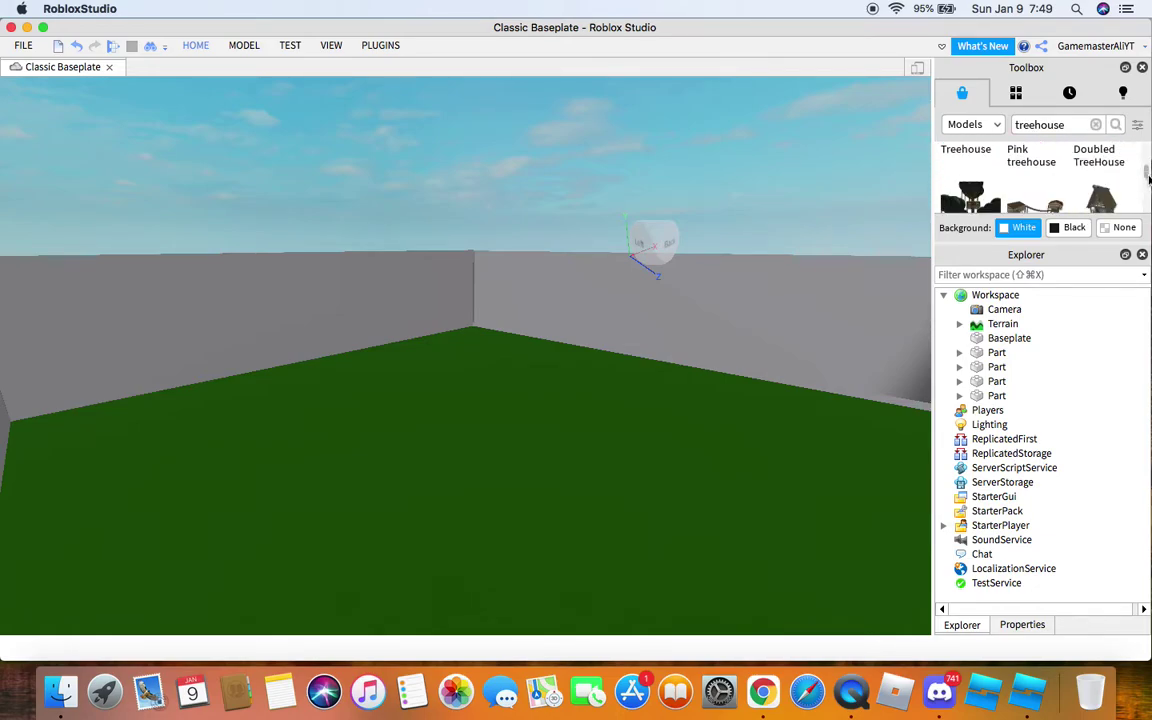
scroll(1148, 178, down, 3)
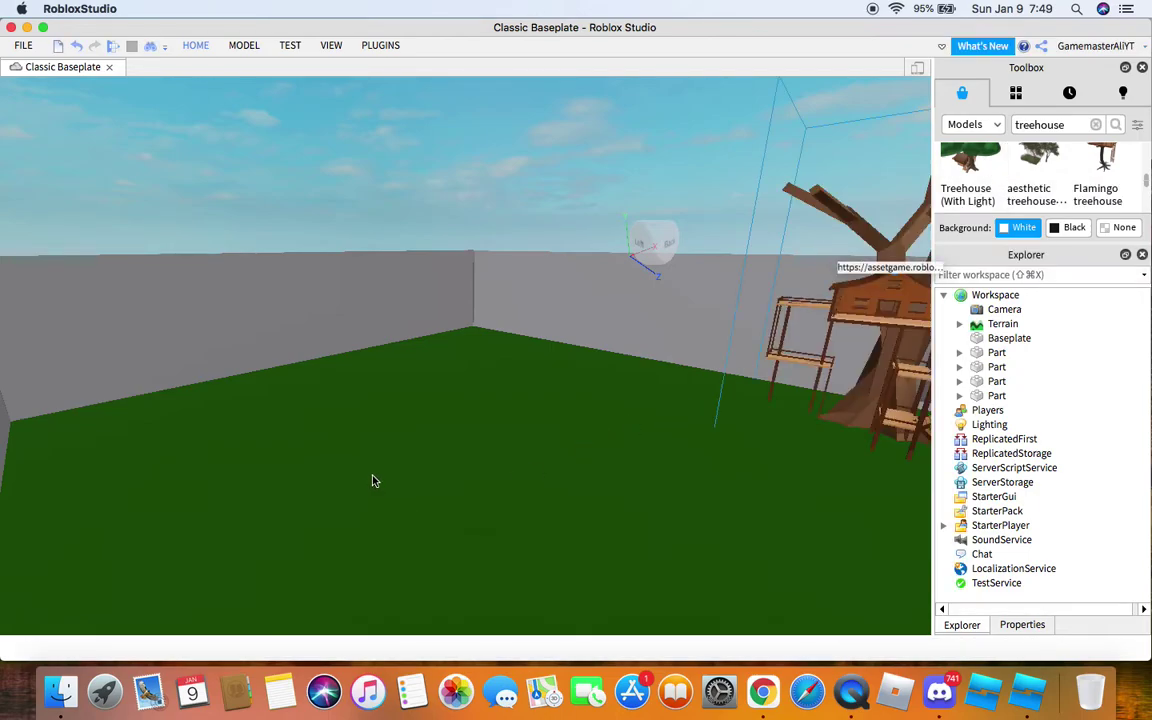
drag(375, 480, 447, 421)
key(w)
key(a)
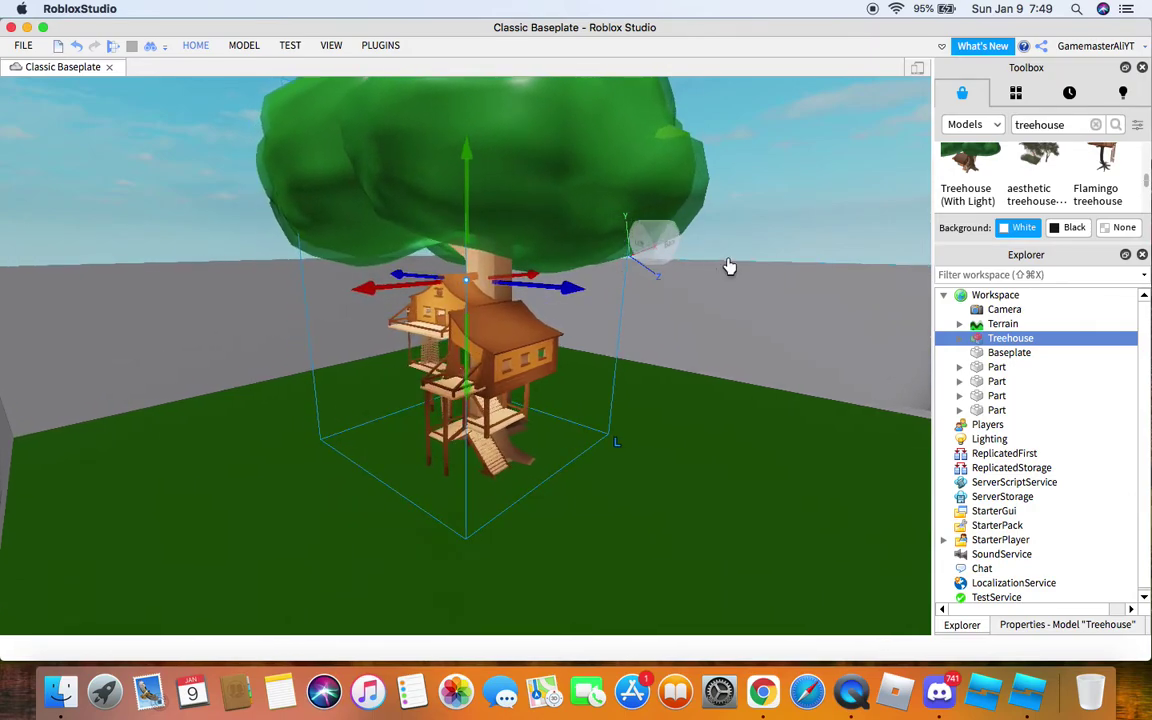
Step: Check the Treehouse model's contents and filter the workspace for "virus", clearing the filter and collapsing the model when done
click(960, 338)
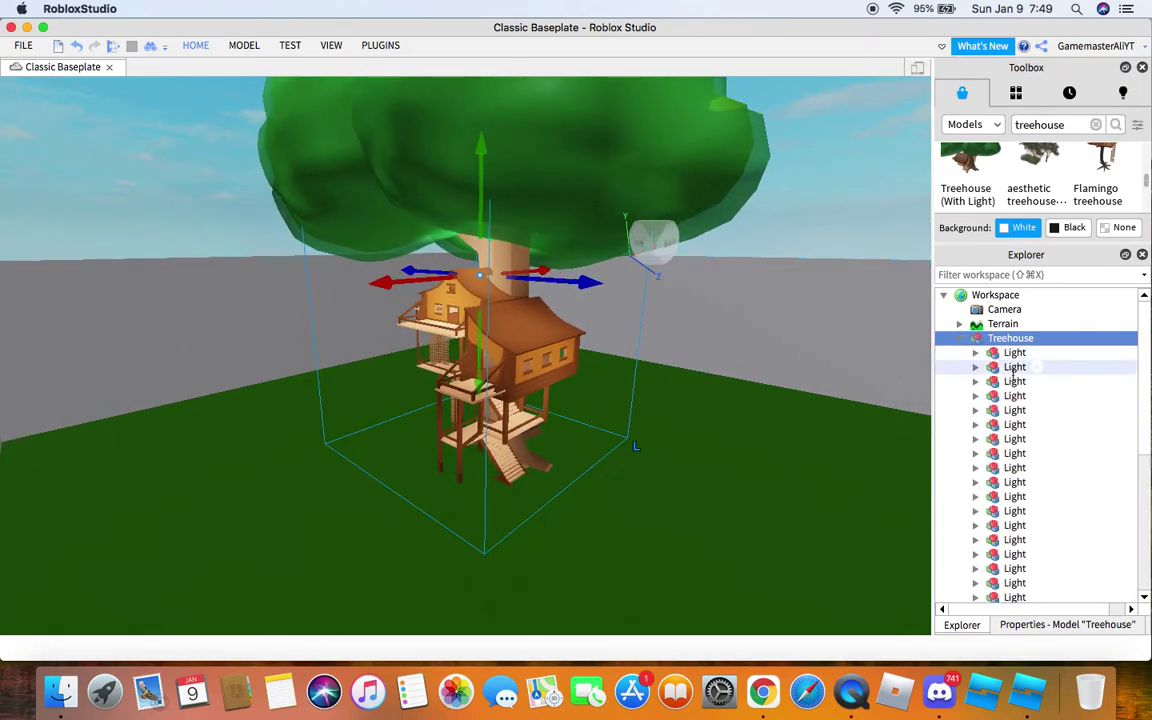
scroll(1017, 392, down, 5)
scroll(1017, 392, up, 5)
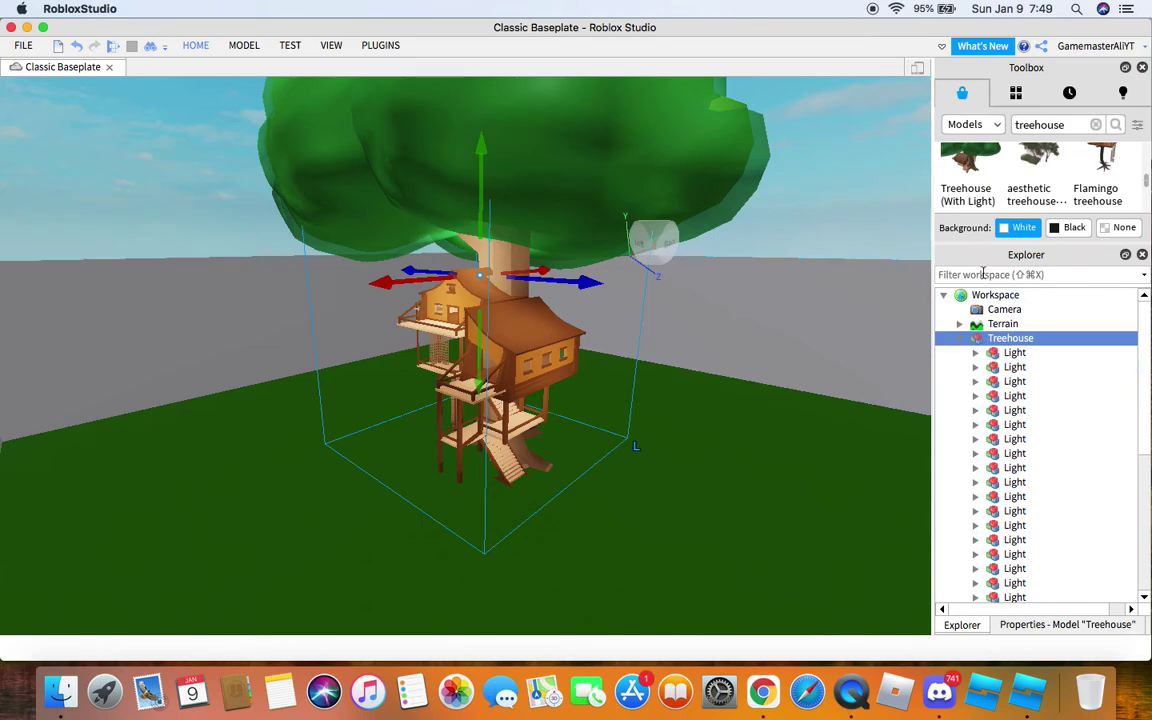
click(988, 278)
text(virus)
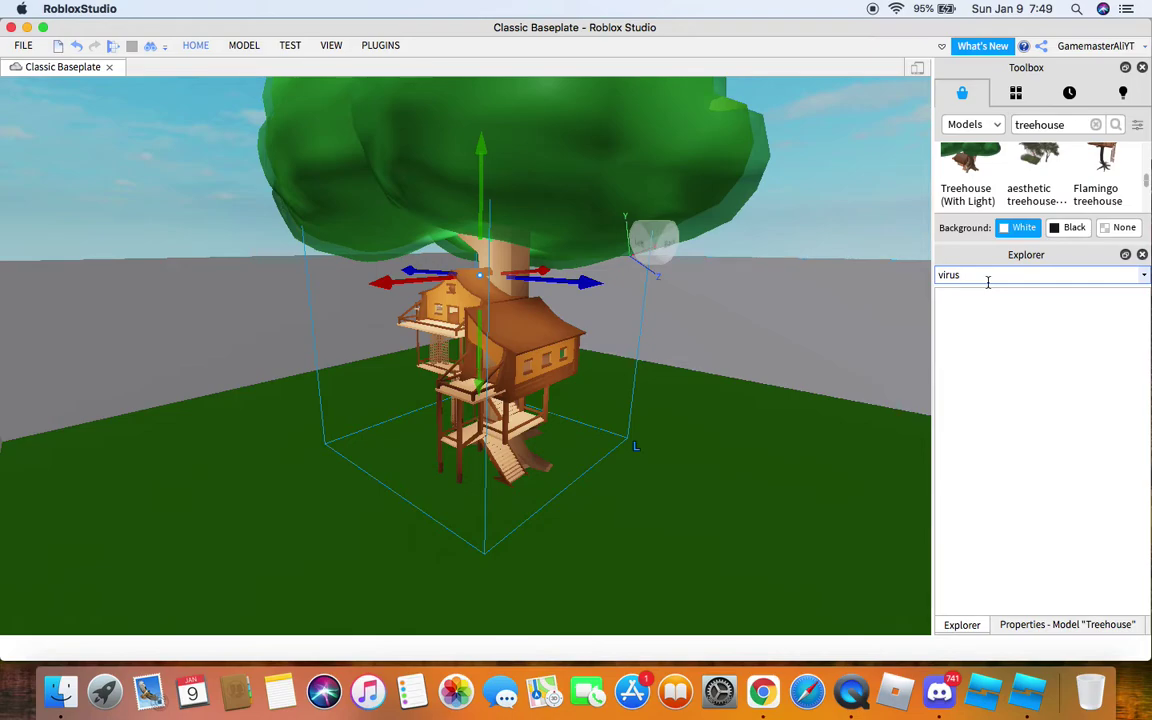
key(BackSpace)
key(BackSpace)
key(BackSpace)
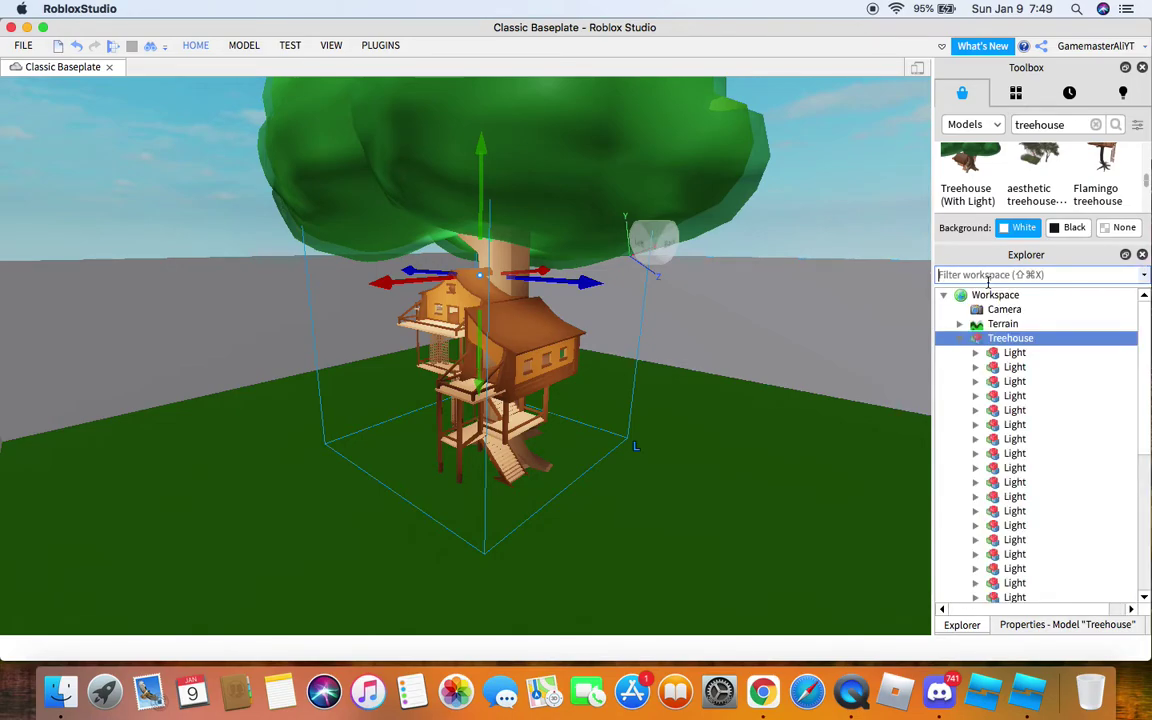
click(960, 338)
click(827, 202)
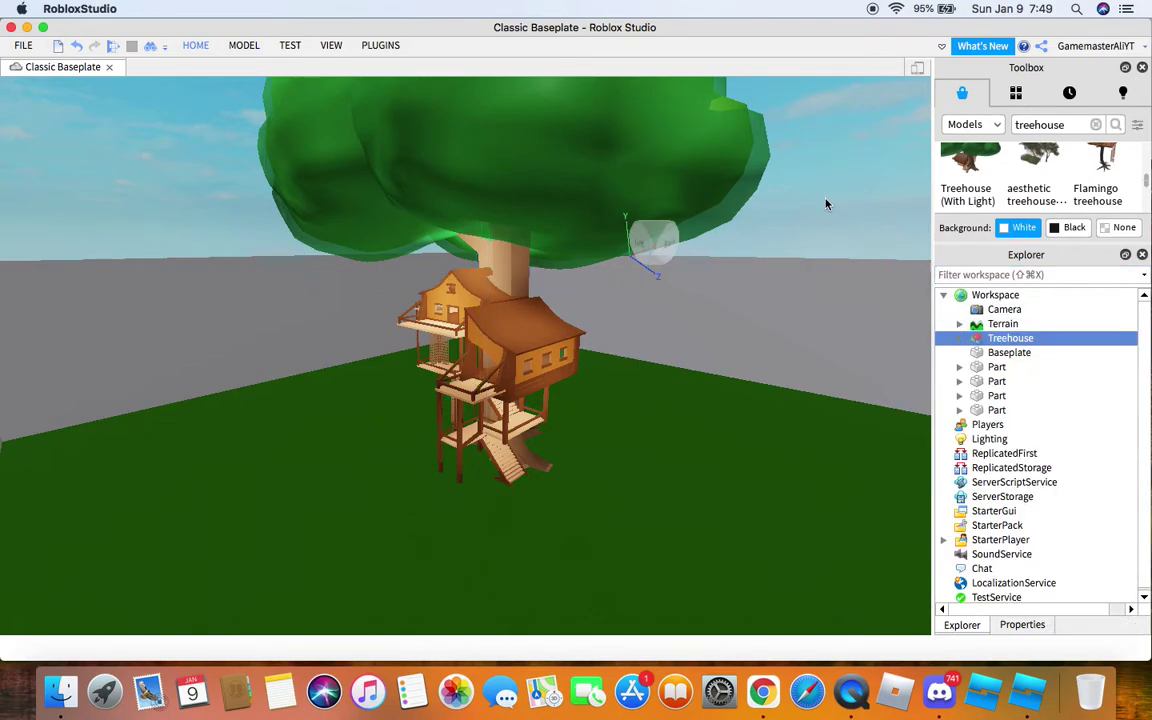
Step: Group the four wall parts into a single model
right_drag(807, 205, 784, 217)
key(a)
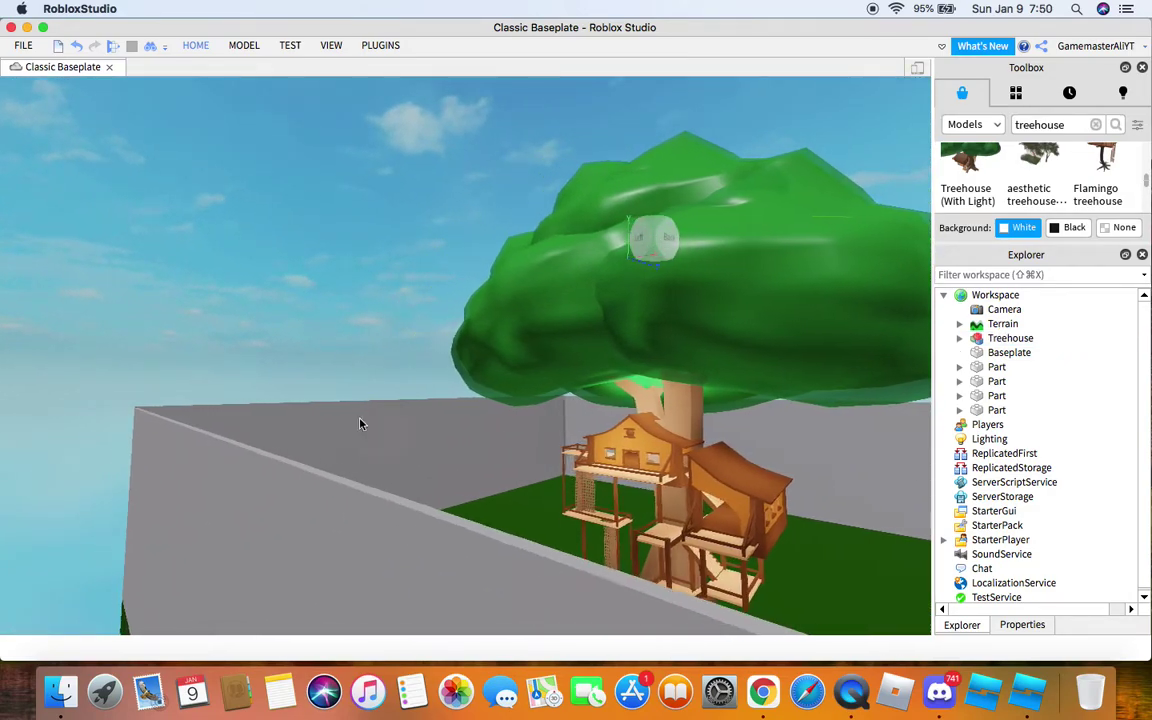
drag(1039, 368, 1039, 401)
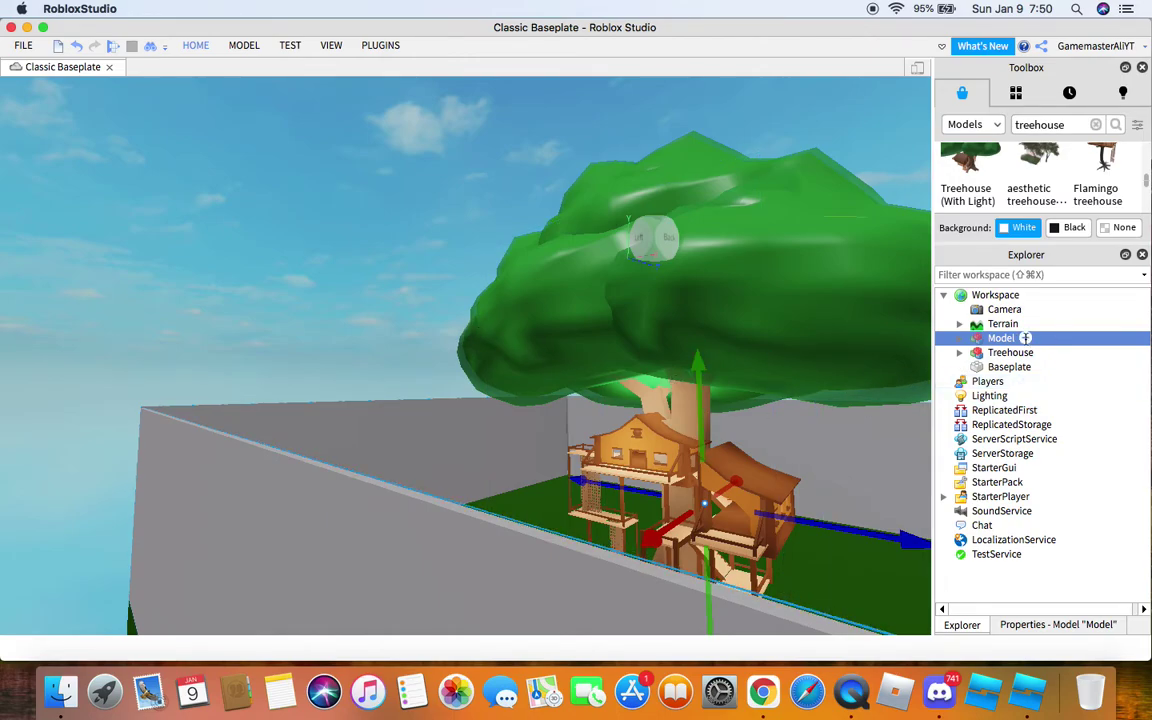
key(super+i)
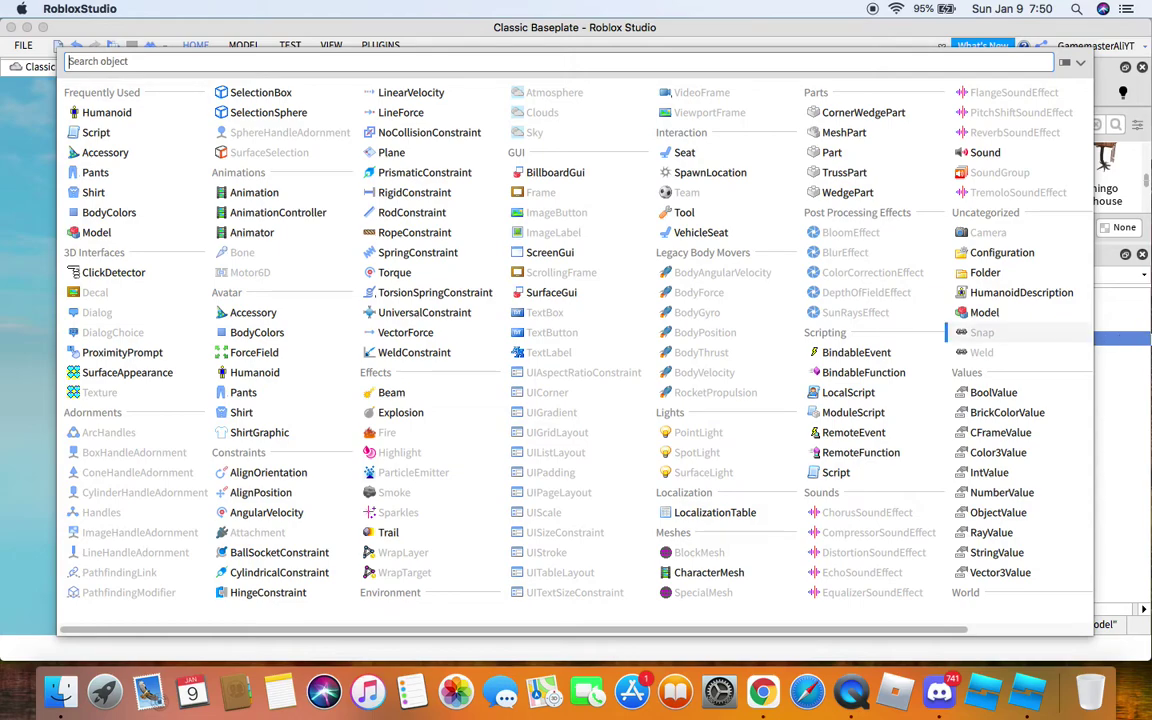
click(1141, 338)
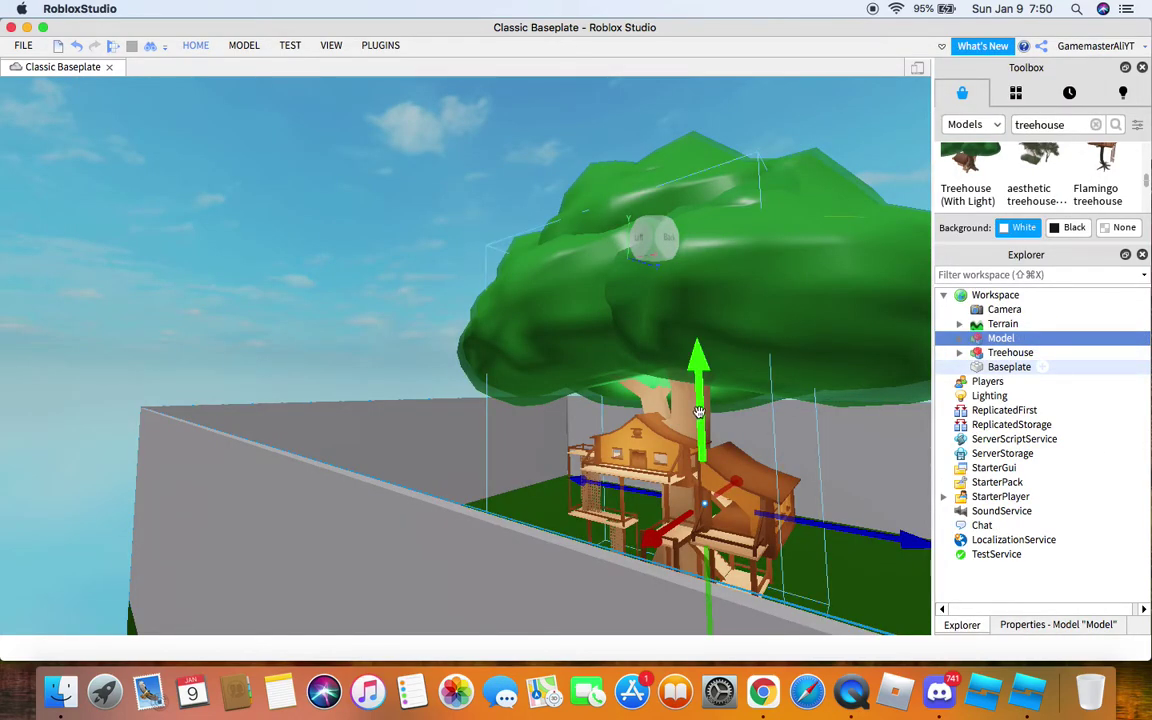
Step: Duplicate the wall model and move the copy straight up to stack it on the original walls
key(super+d)
drag(701, 407, 707, 228)
key(a)
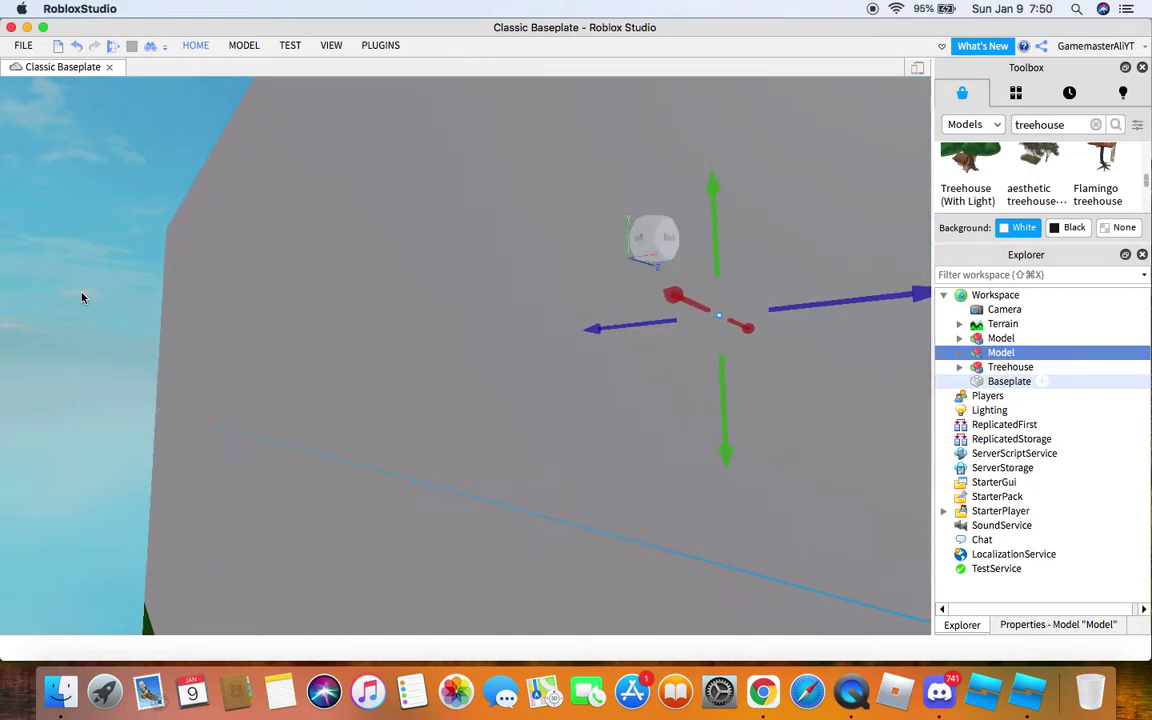
click(66, 264)
mouse_move(65, 263)
right_down()
mouse_move(62, 247)
mouse_move(73, 272)
mouse_move(64, 252)
mouse_move(39, 252)
mouse_move(68, 252)
right_up()
click(65, 250)
key(s)
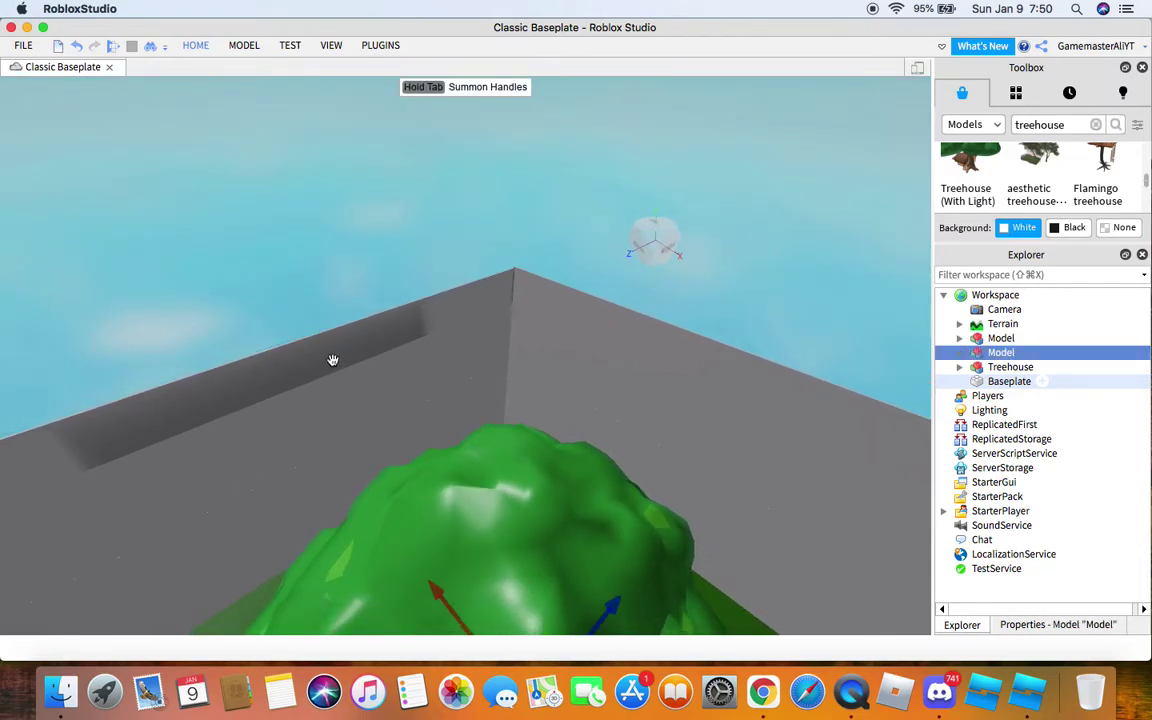
Step: Duplicate the raised wall model in place
click(1000, 338)
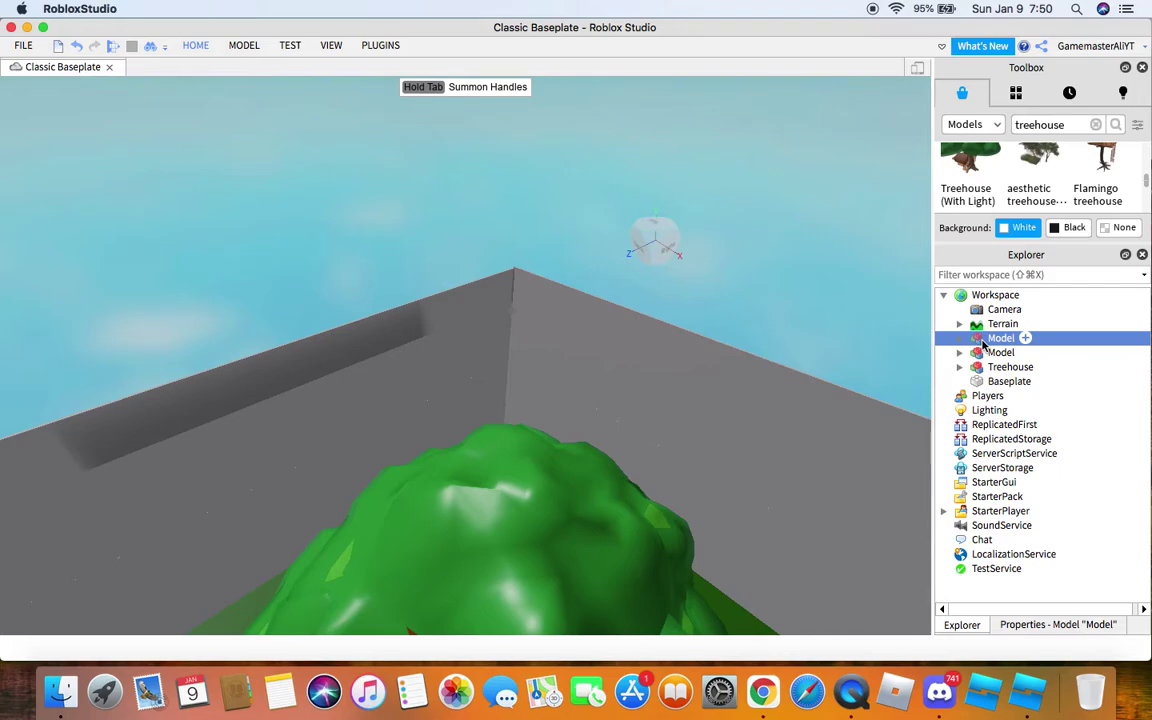
click(995, 353)
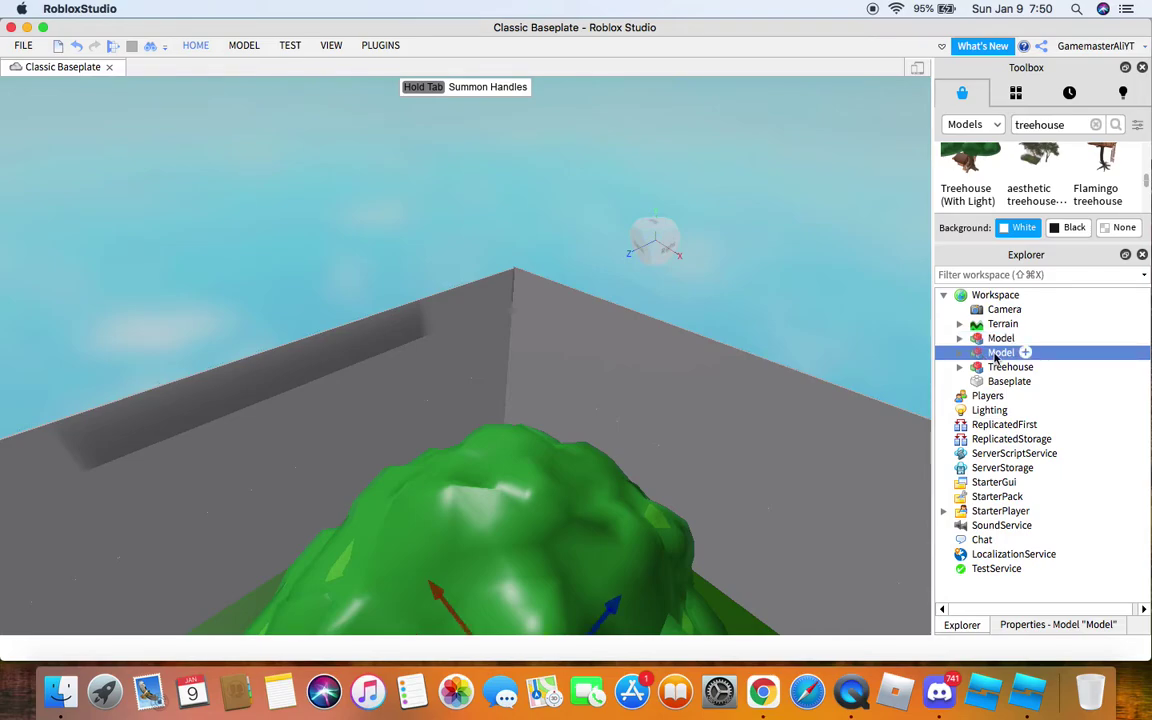
key(super+d)
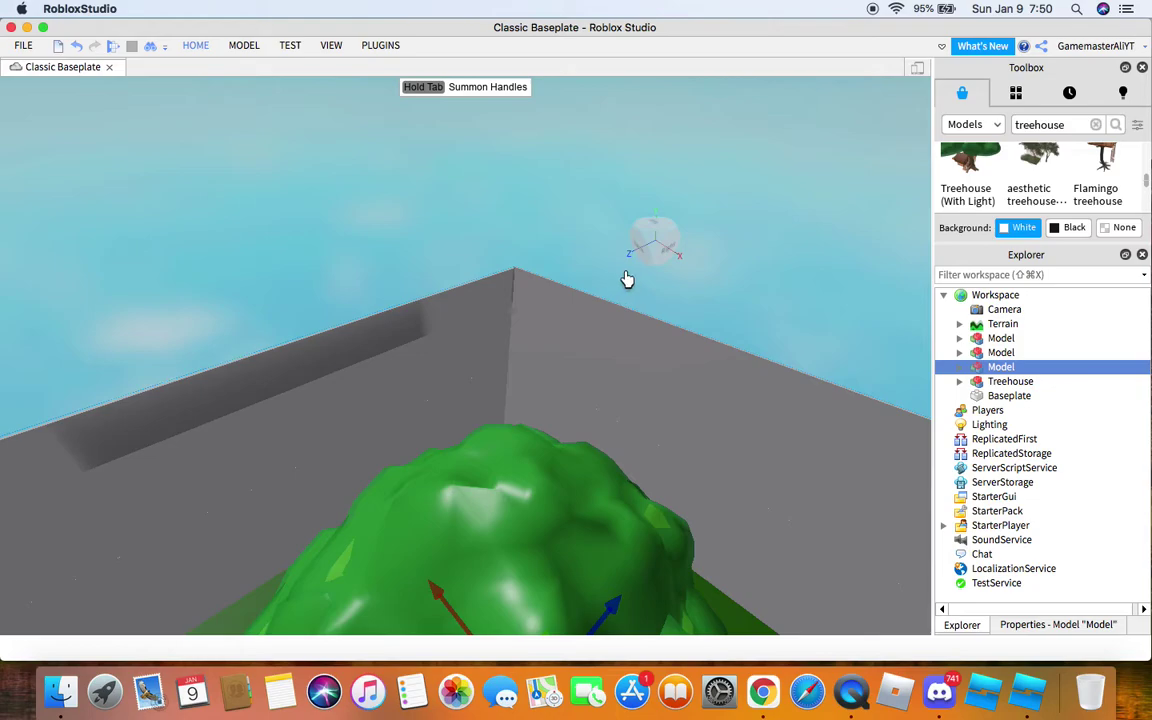
Step: Move the duplicated wall model straight up to stack it as a third layer on the walls
key(f)
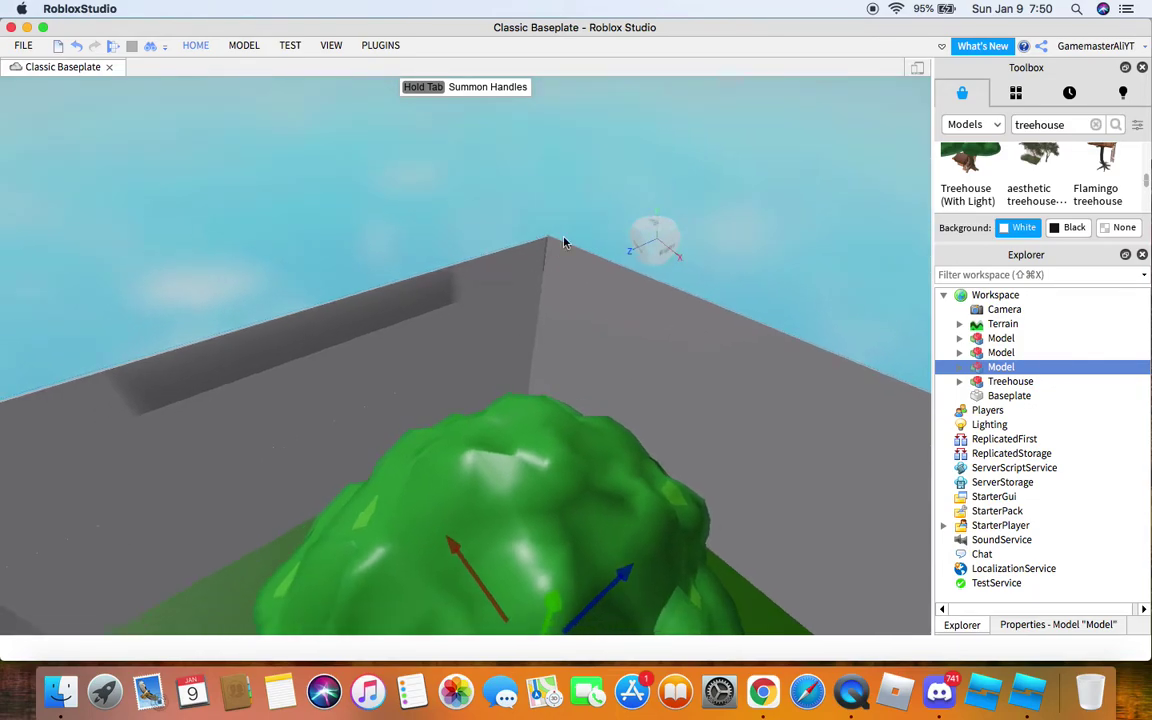
drag(590, 451, 638, 317)
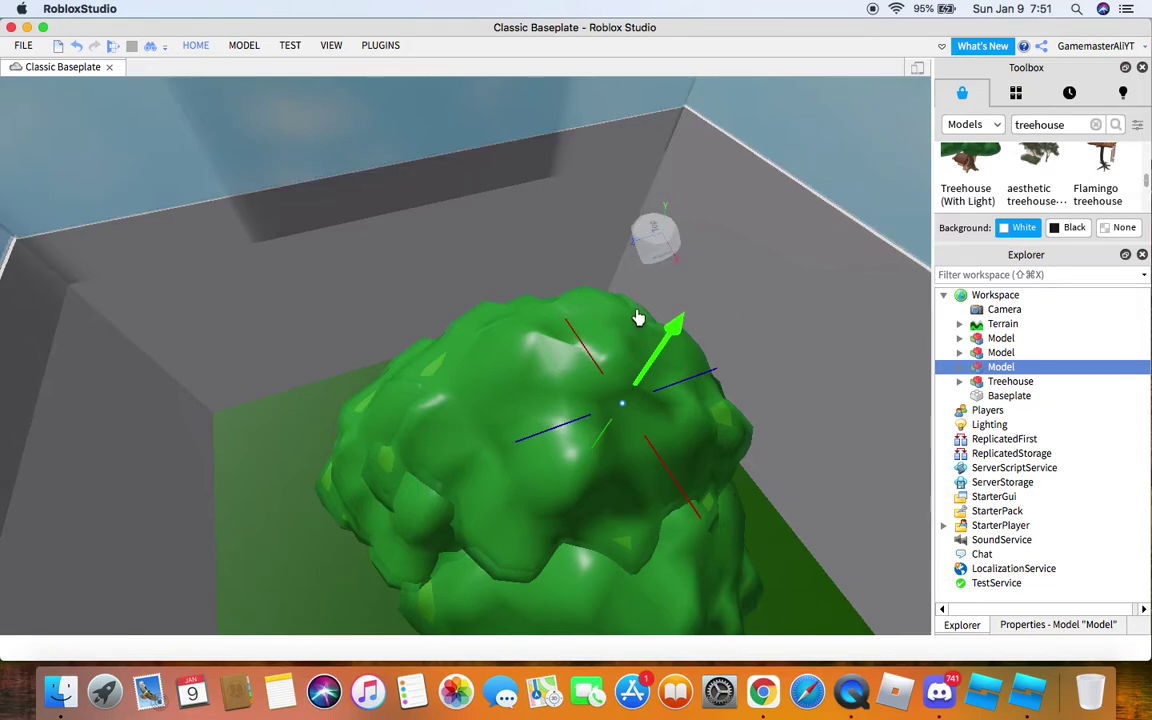
mouse_move(638, 317)
mouse_down()
mouse_move(641, 330)
mouse_move(648, 320)
mouse_up()
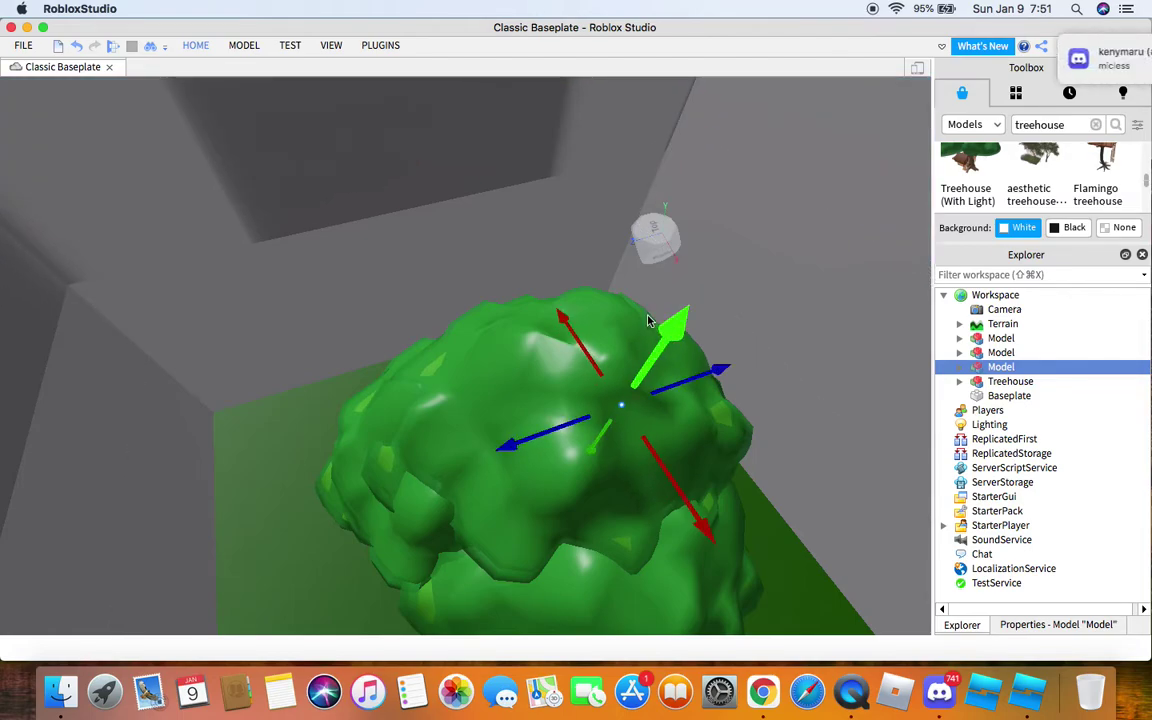
Step: Group the three stacked wall models into a single parent model
mouse_move(645, 174)
right_down()
mouse_move(645, 150)
mouse_move(650, 162)
right_up()
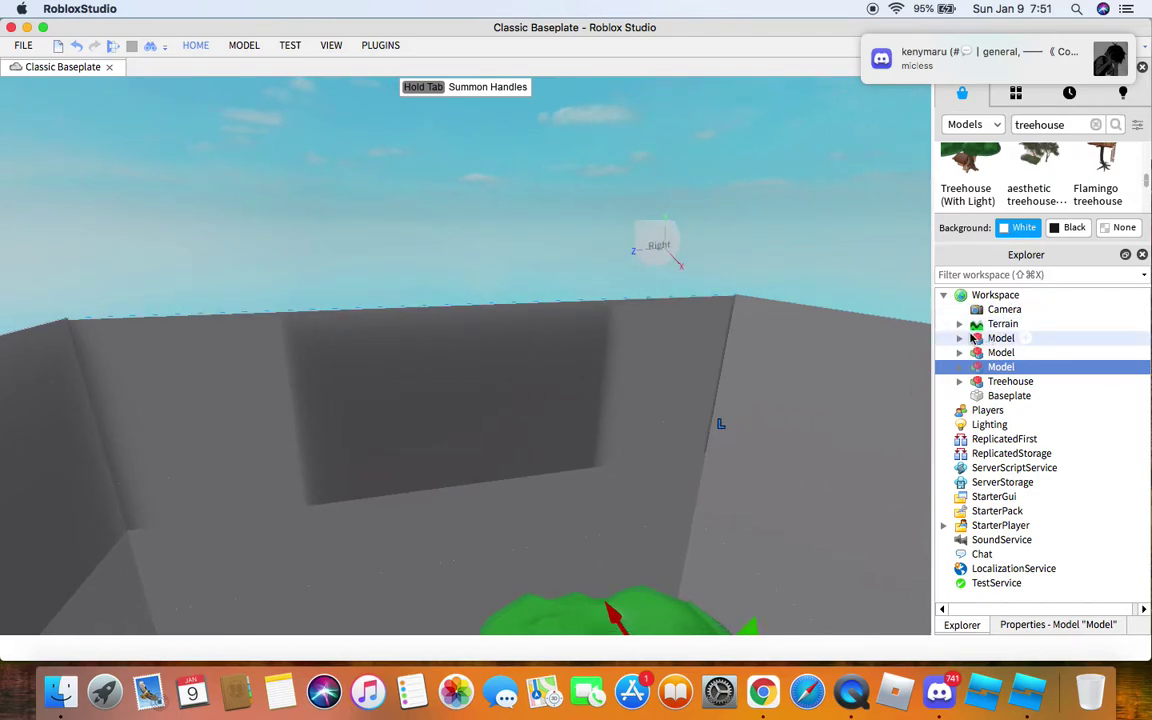
shift+click(1060, 342)
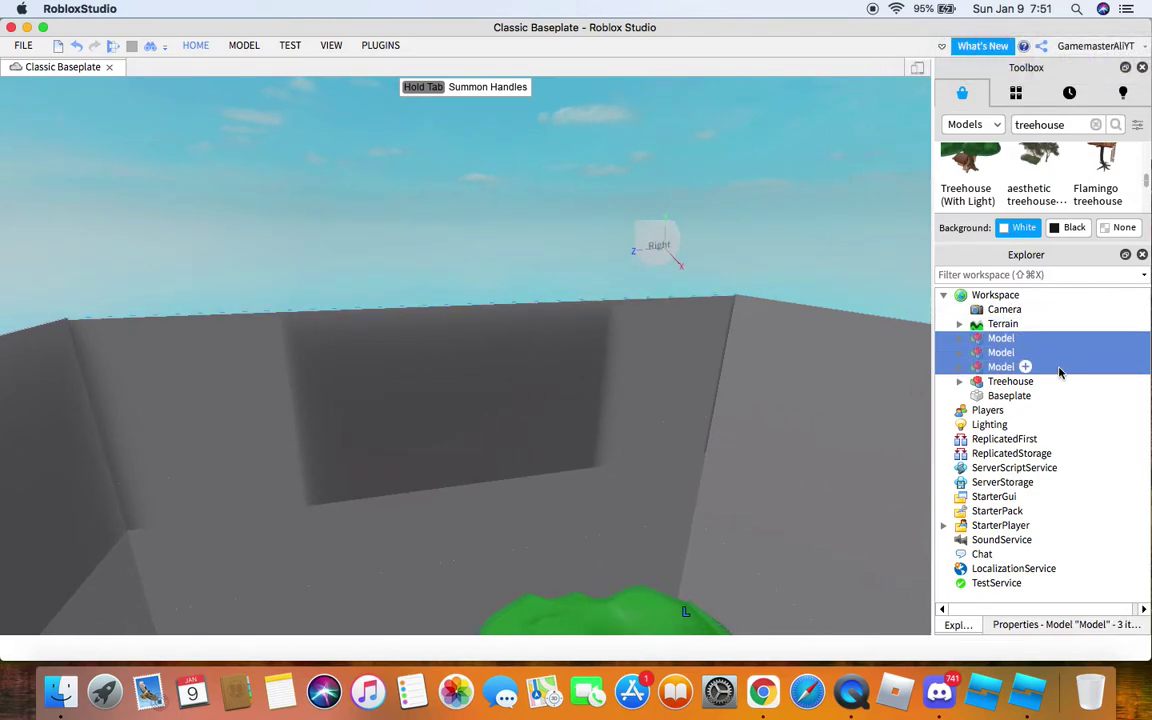
key(super+g)
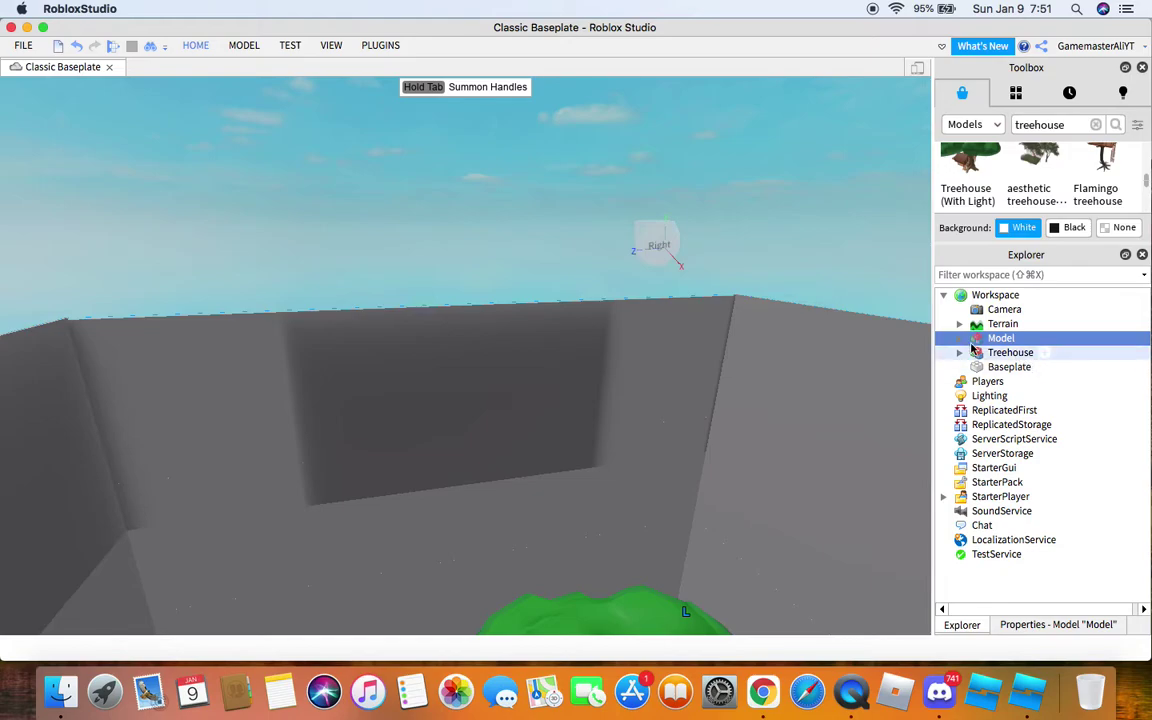
Step: Rename the three wall models inside the new group as B1, B2 and B3
click(960, 340)
click(1012, 354)
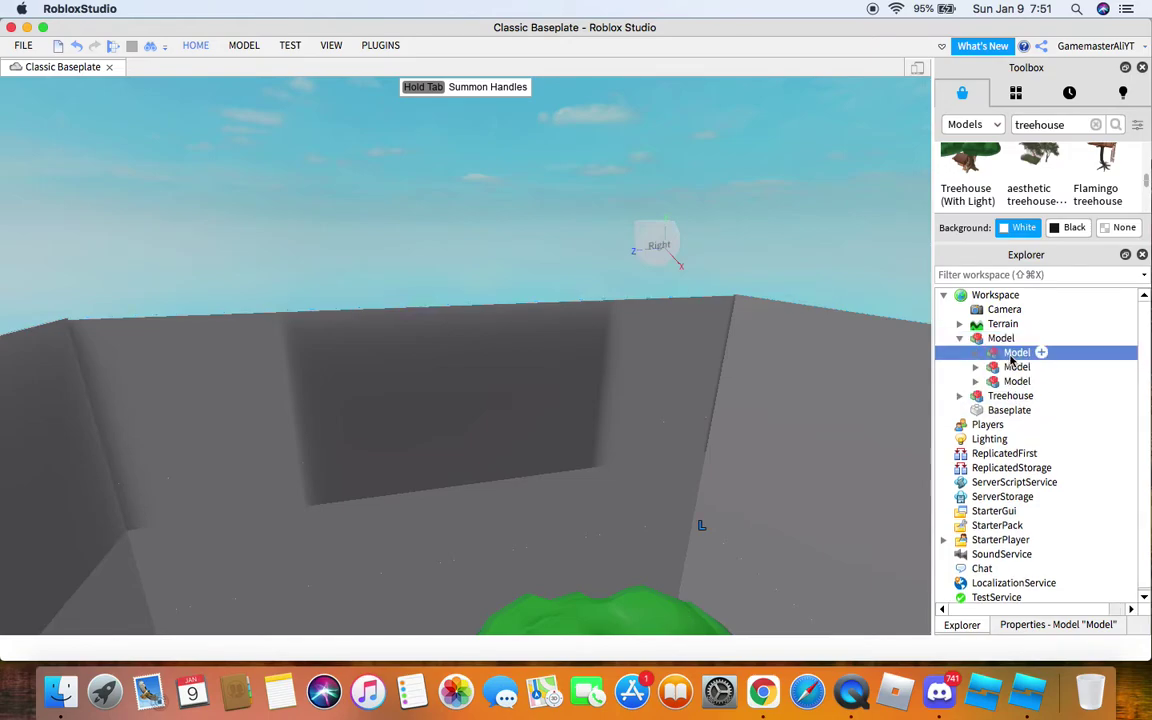
right_click(1012, 354)
click(1010, 124)
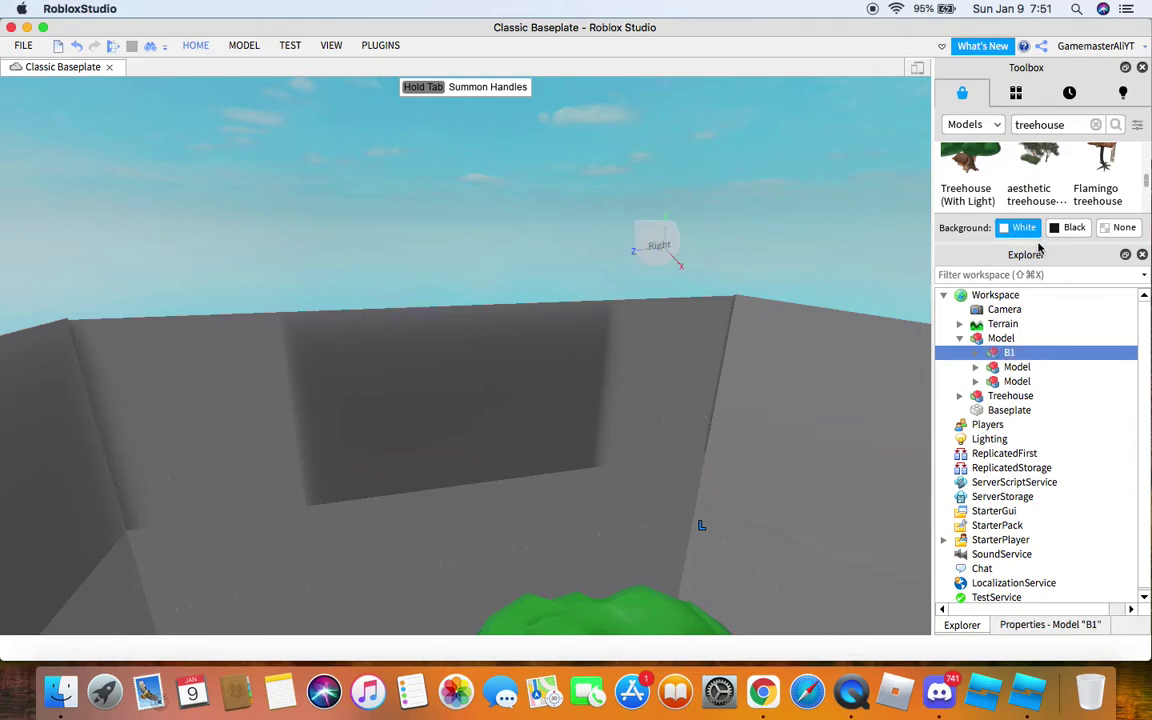
click(1016, 367)
right_click(1016, 367)
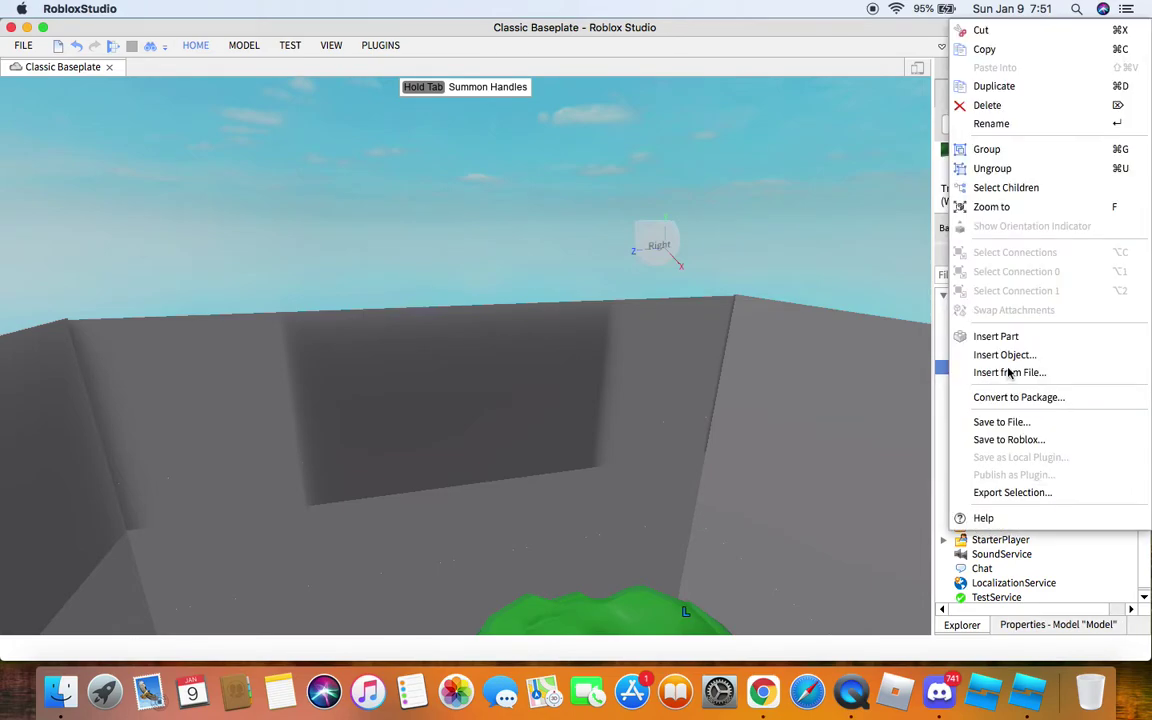
click(1012, 124)
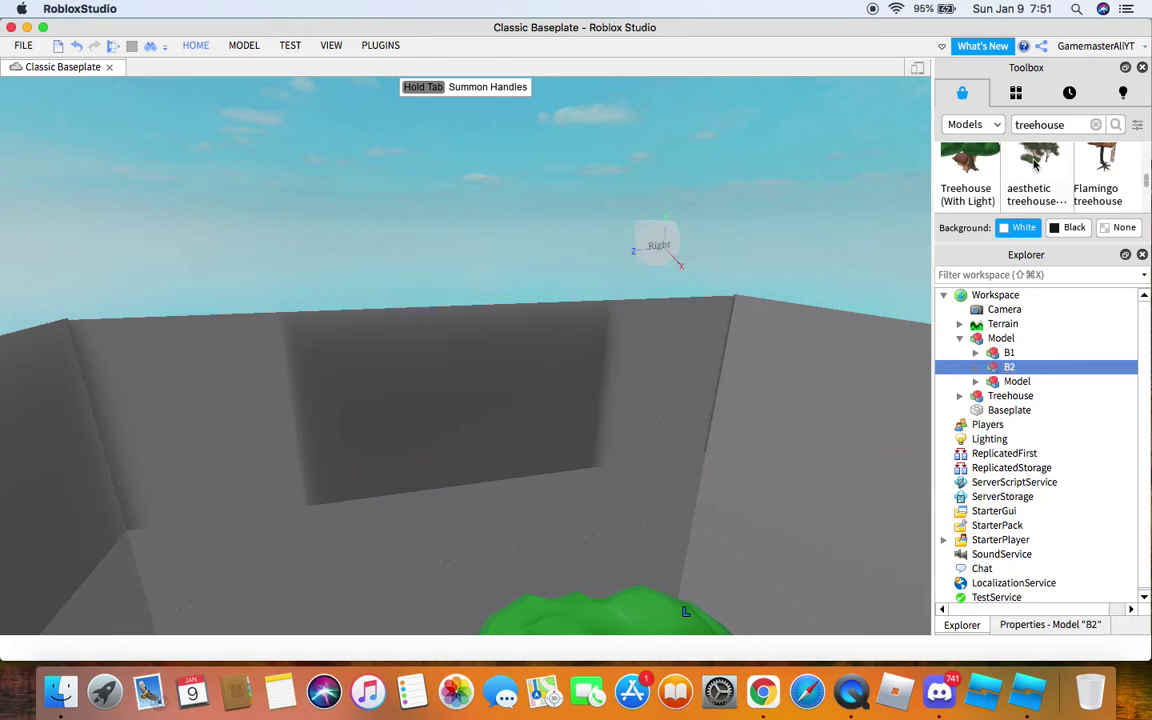
click(1016, 381)
right_click(1016, 381)
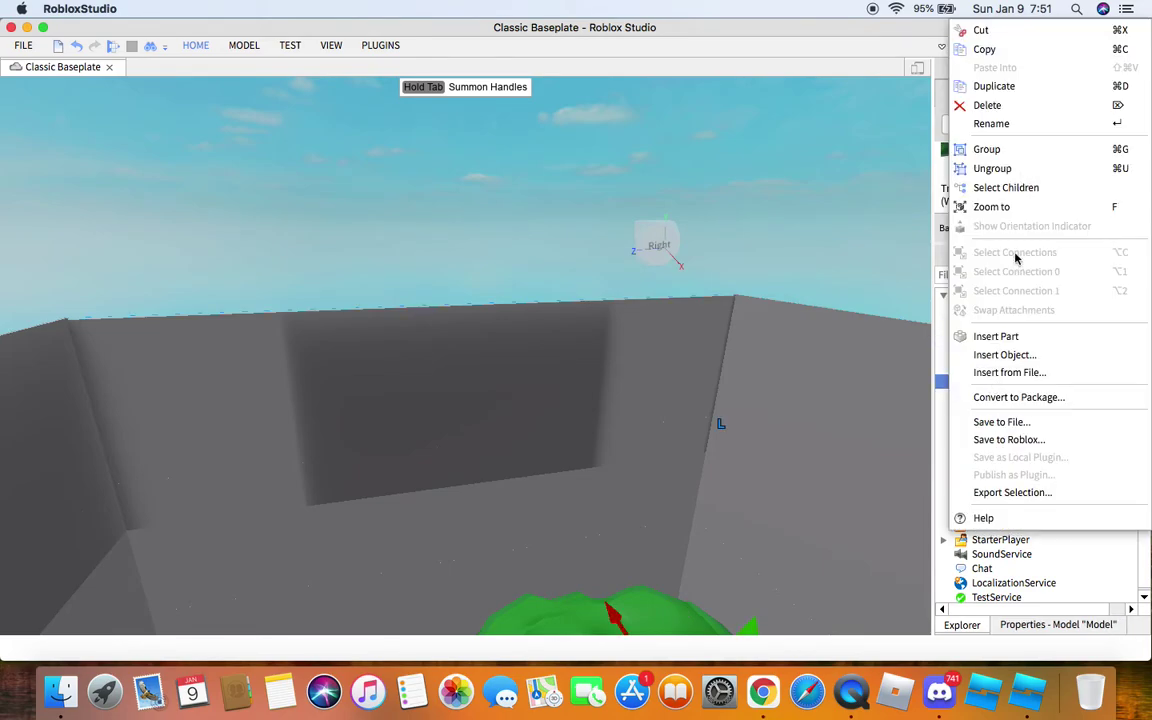
click(1001, 124)
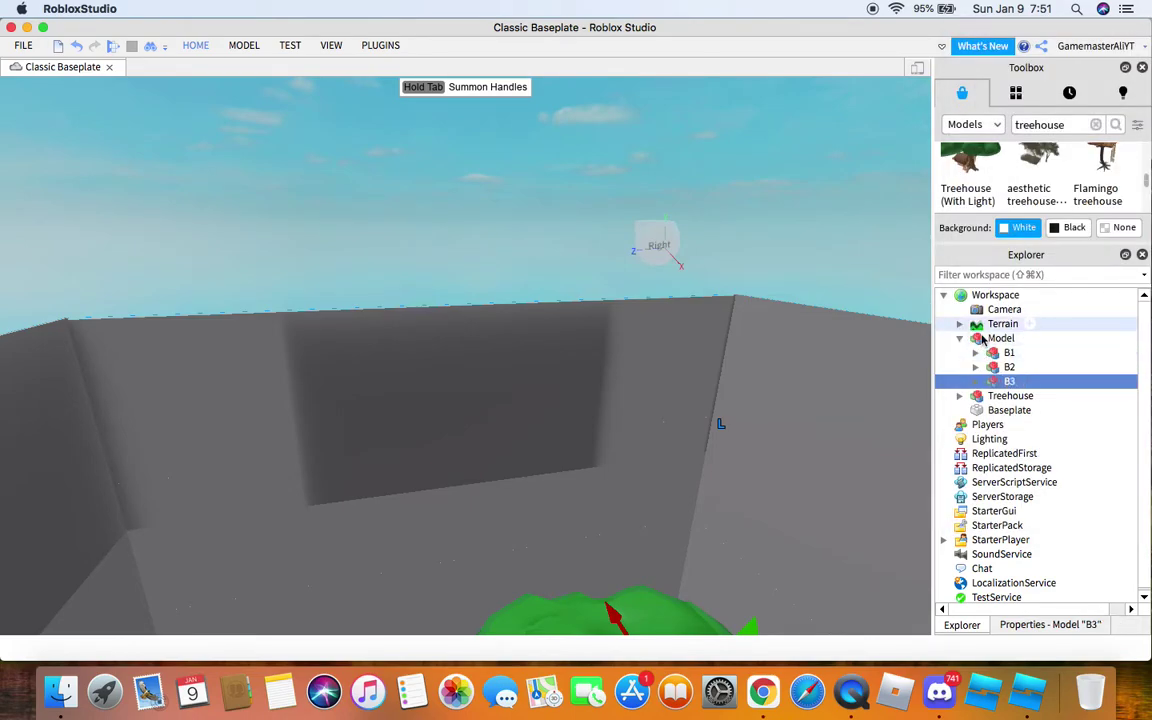
Step: Rename the parent model that holds B1, B2 and B3 as Barriers
click(1020, 338)
right_click(1015, 336)
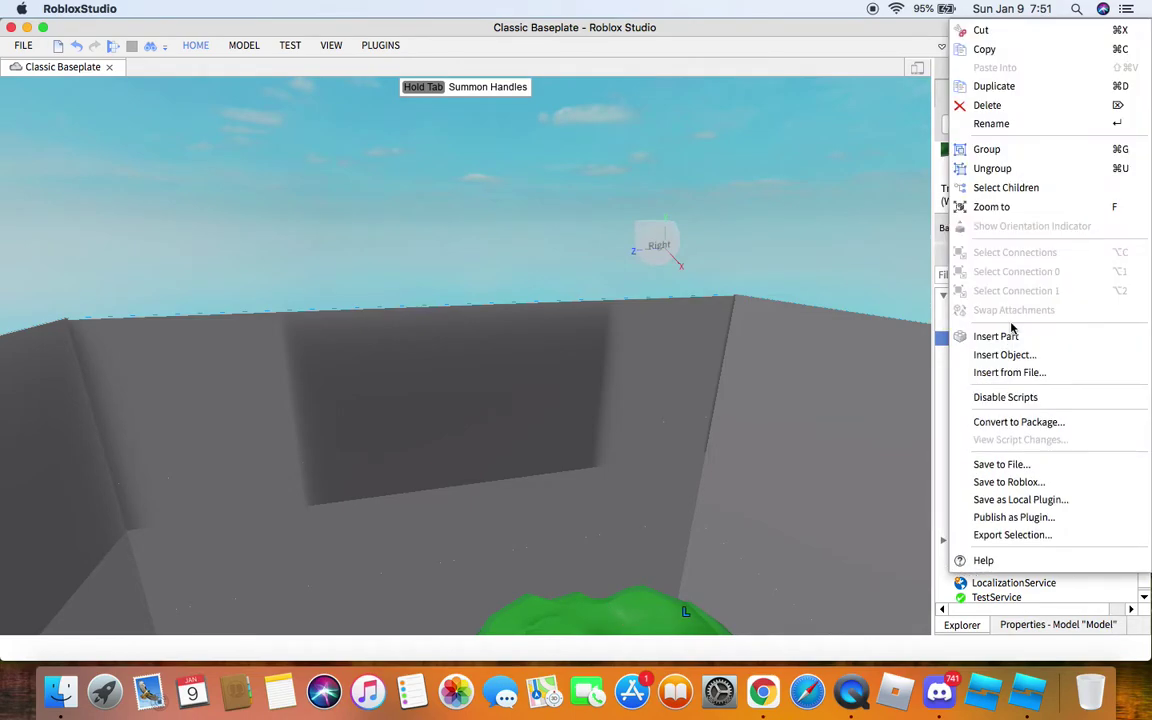
click(1010, 123)
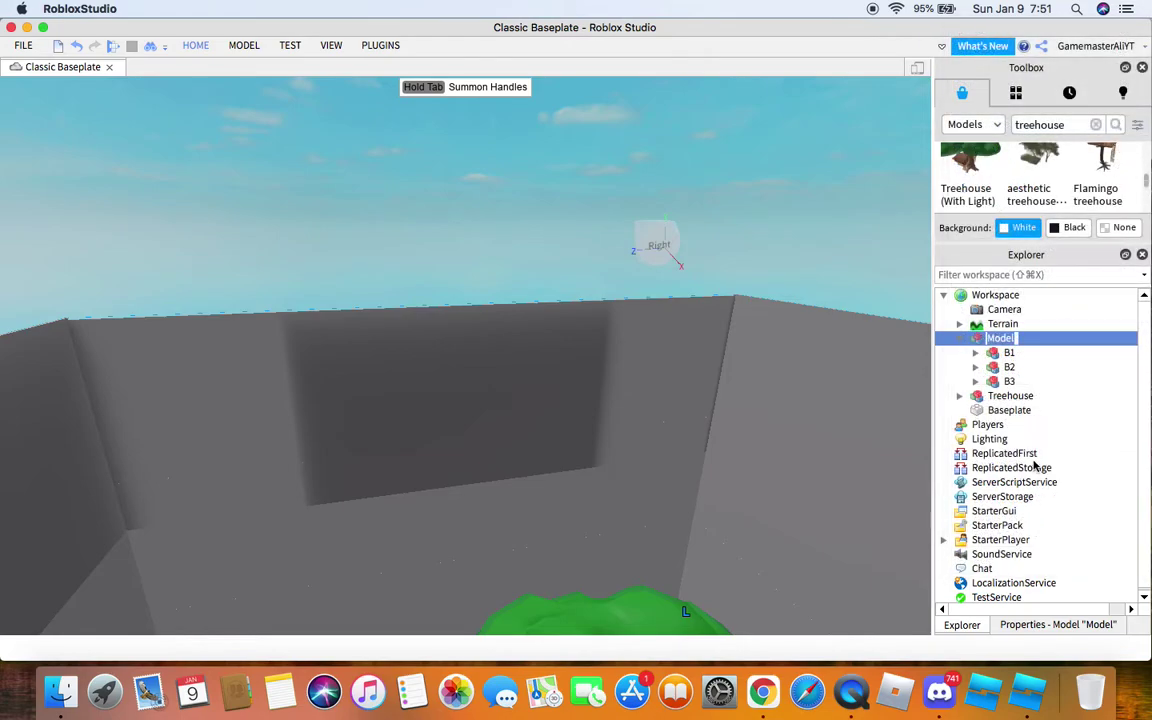
Step: Set the transparency of all four parts in B1 to 1
click(977, 353)
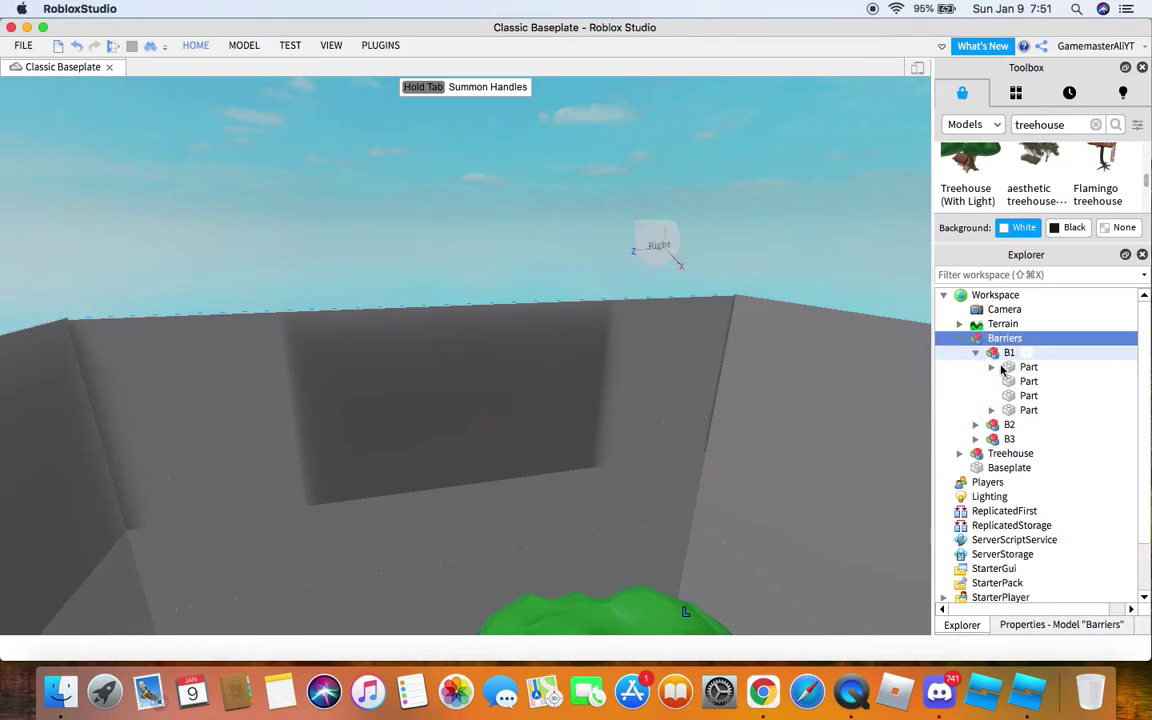
drag(1072, 368, 1068, 416)
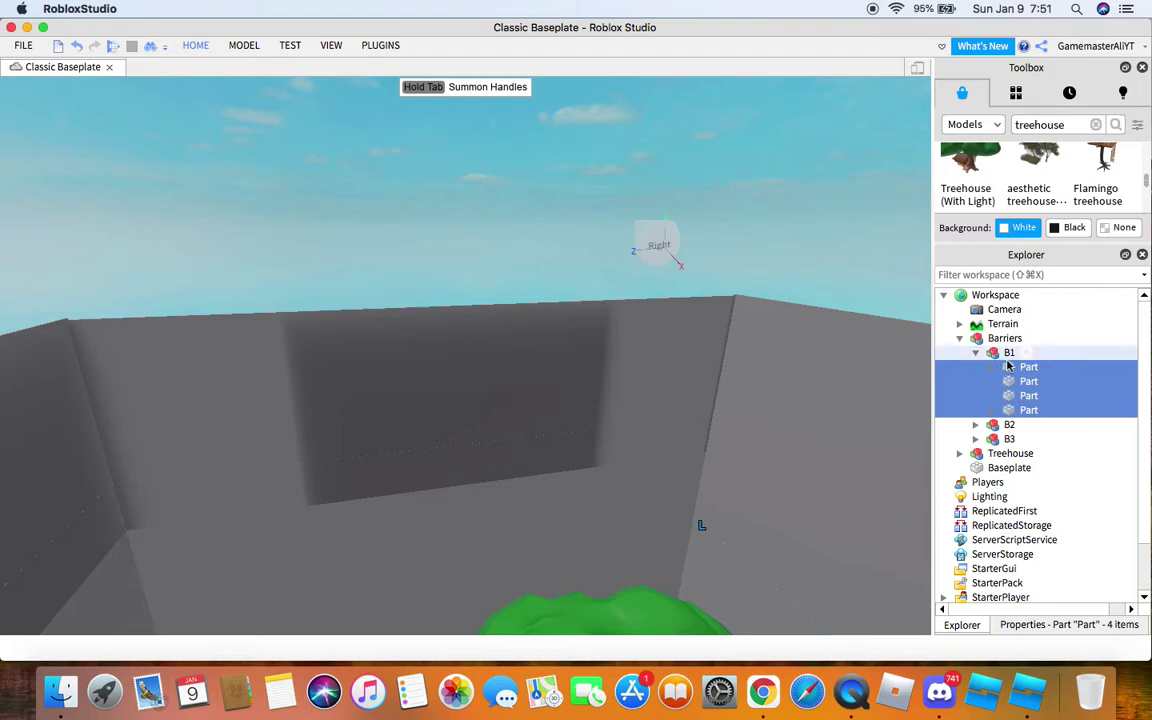
click(1084, 626)
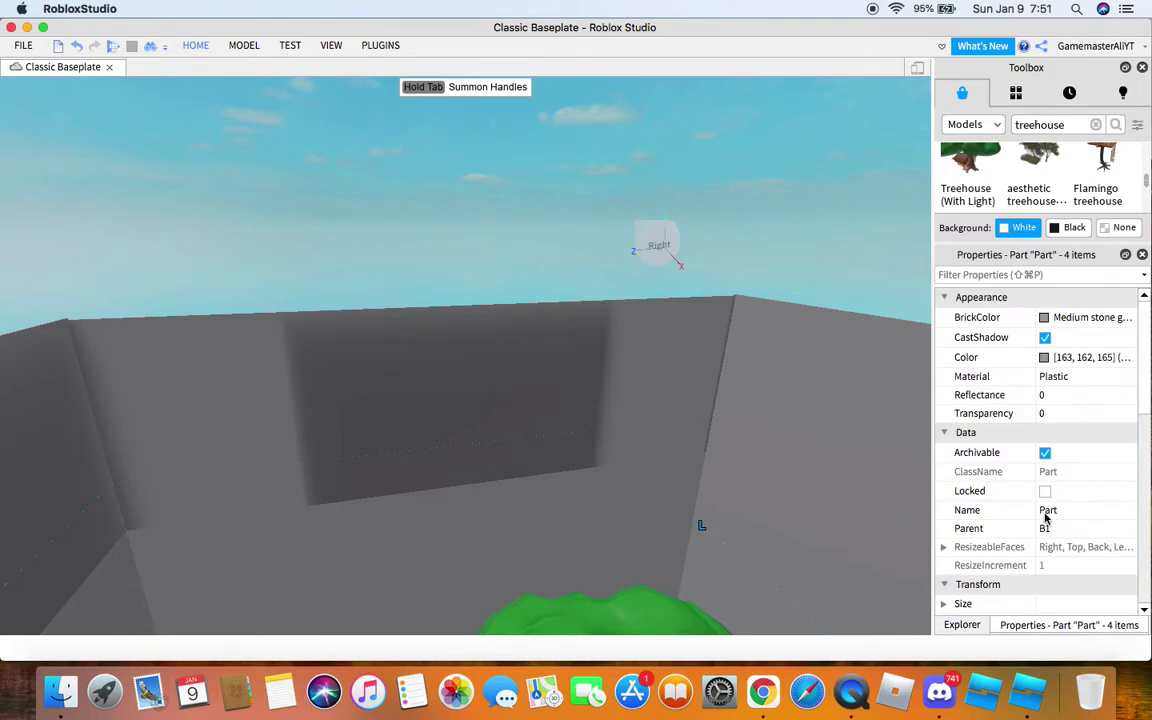
click(1057, 414)
text(1)
key(Return)
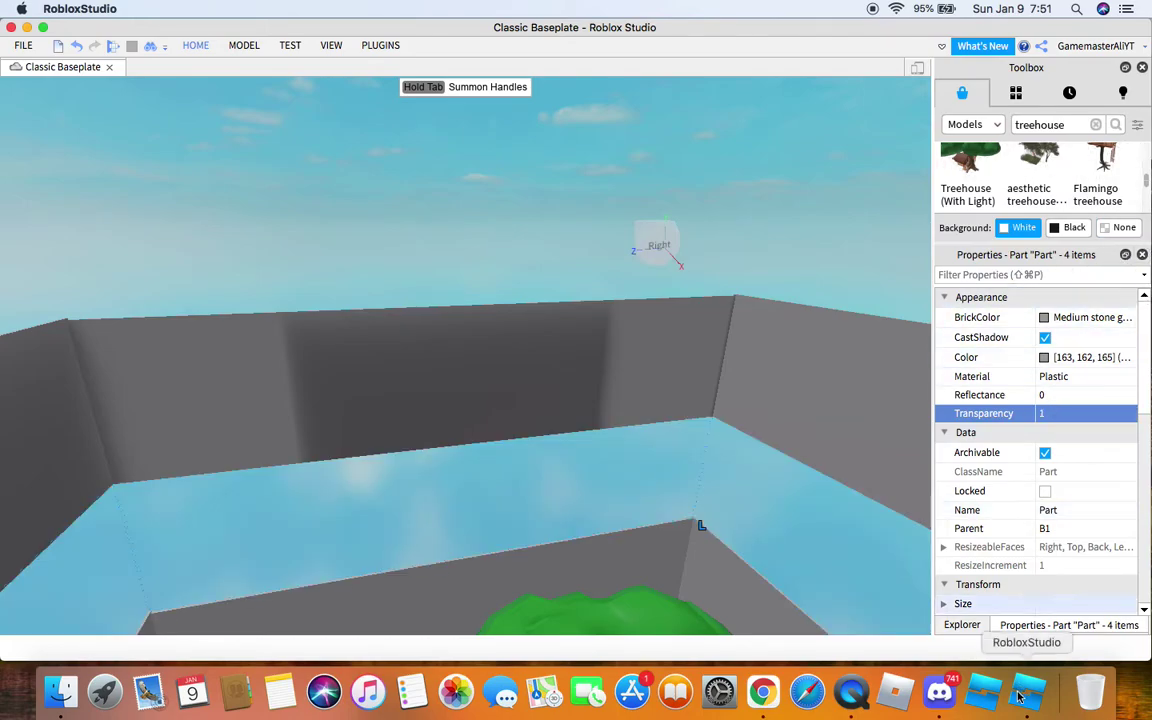
Step: Collapse B1 and set the transparency of all four parts in B2 to 1
click(962, 625)
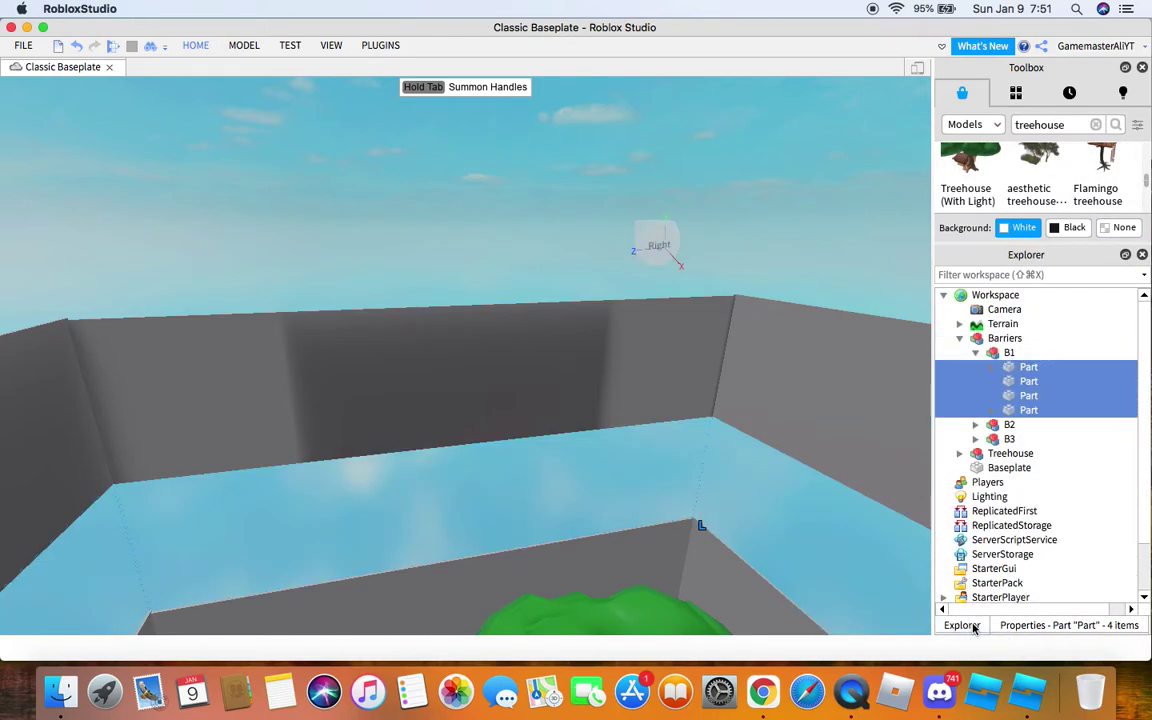
click(976, 353)
double_click(1022, 370)
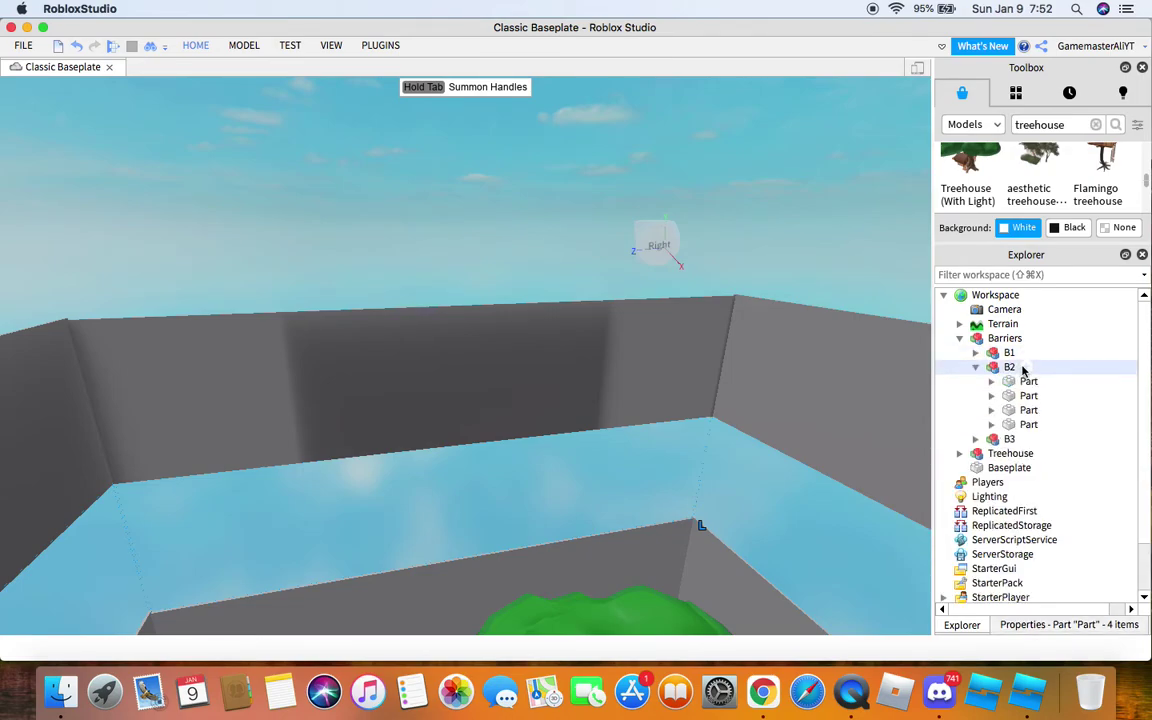
click(1023, 369)
click(1128, 371)
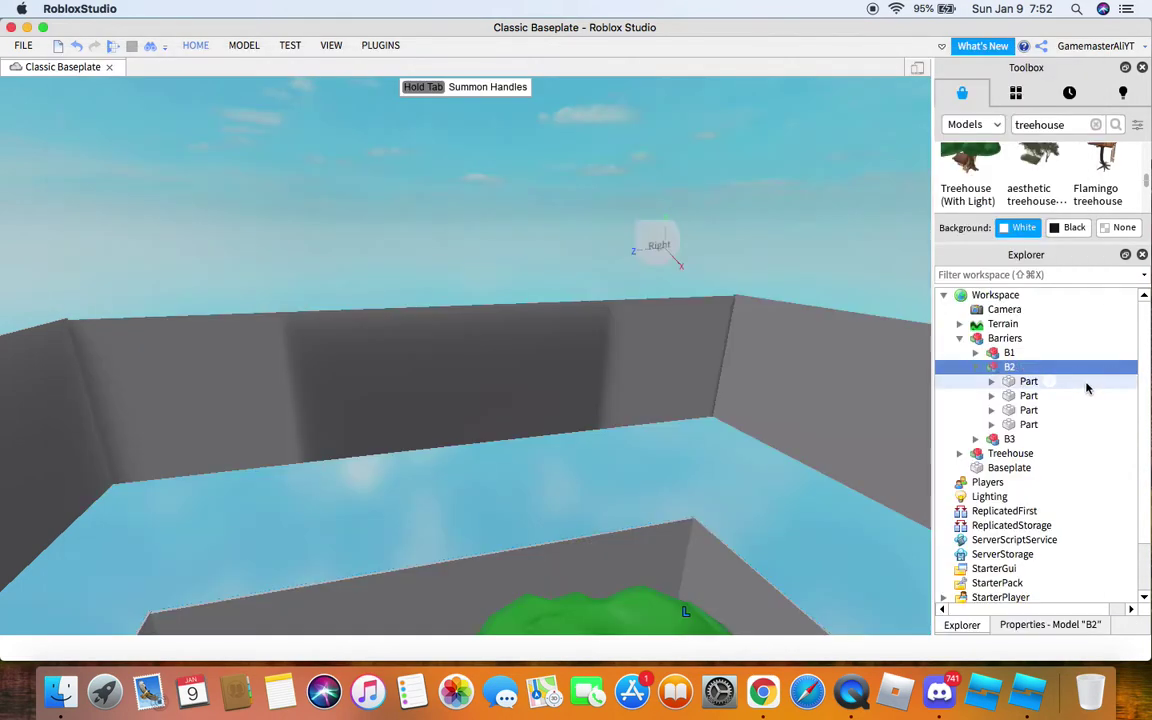
drag(1095, 381, 1091, 411)
shift+click(1089, 424)
click(1056, 628)
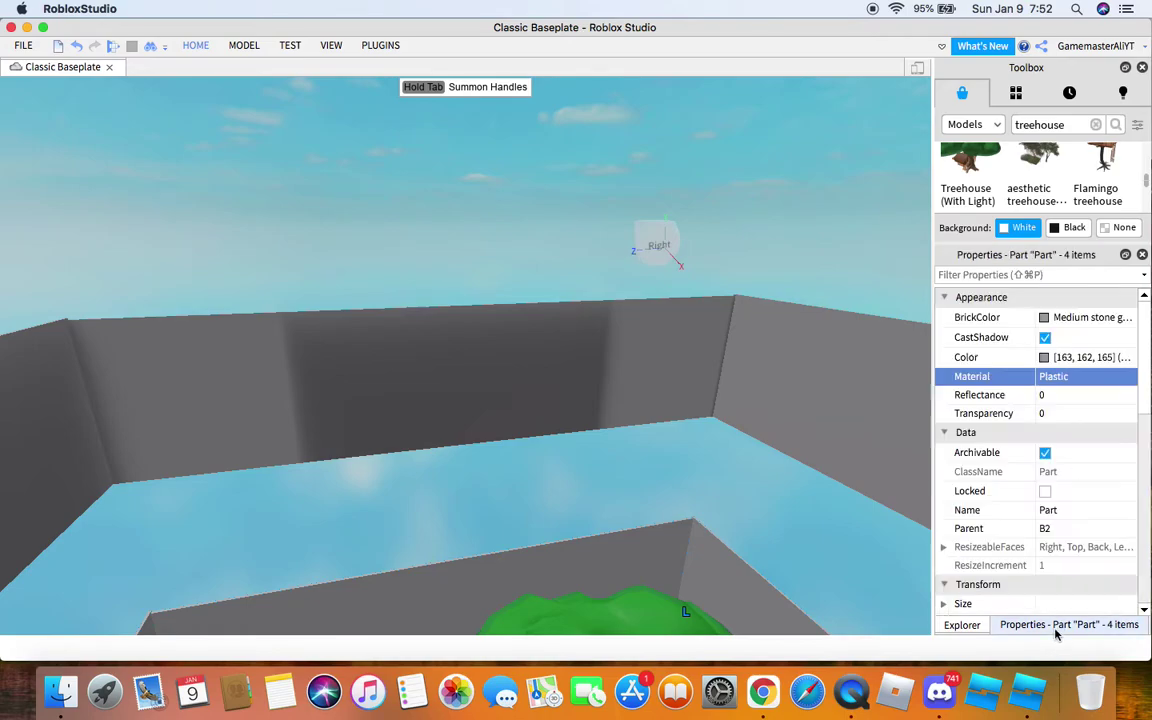
click(1050, 414)
text(1)
key(Return)
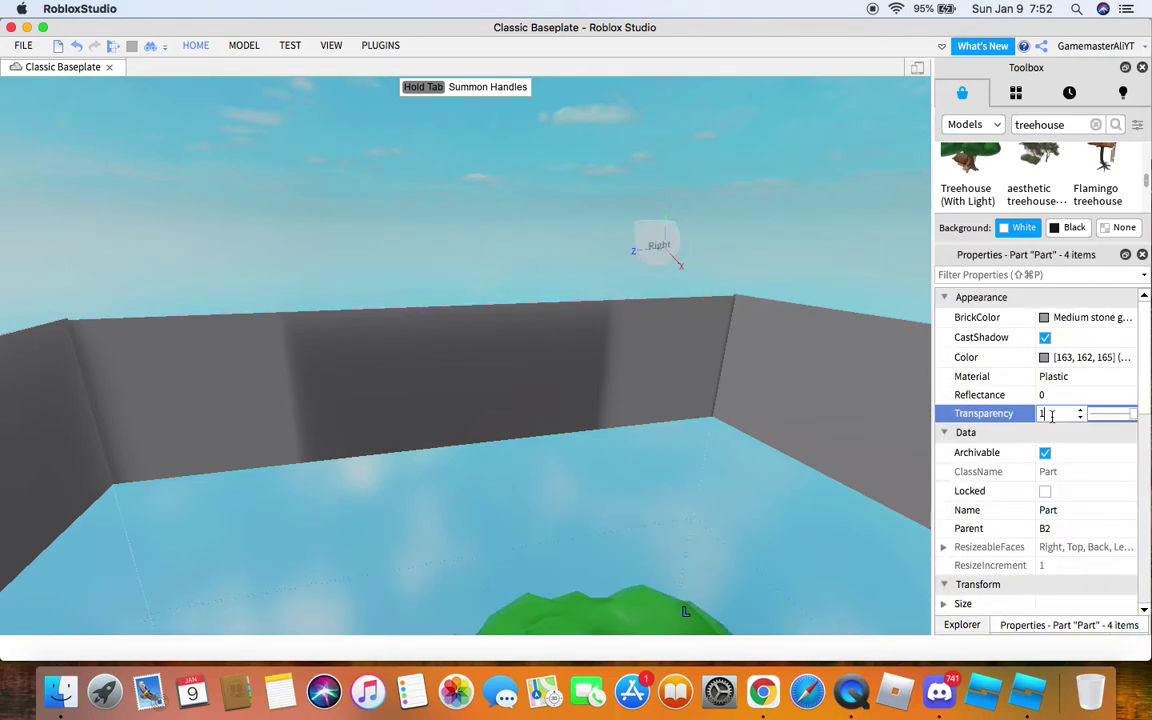
click(958, 626)
click(975, 439)
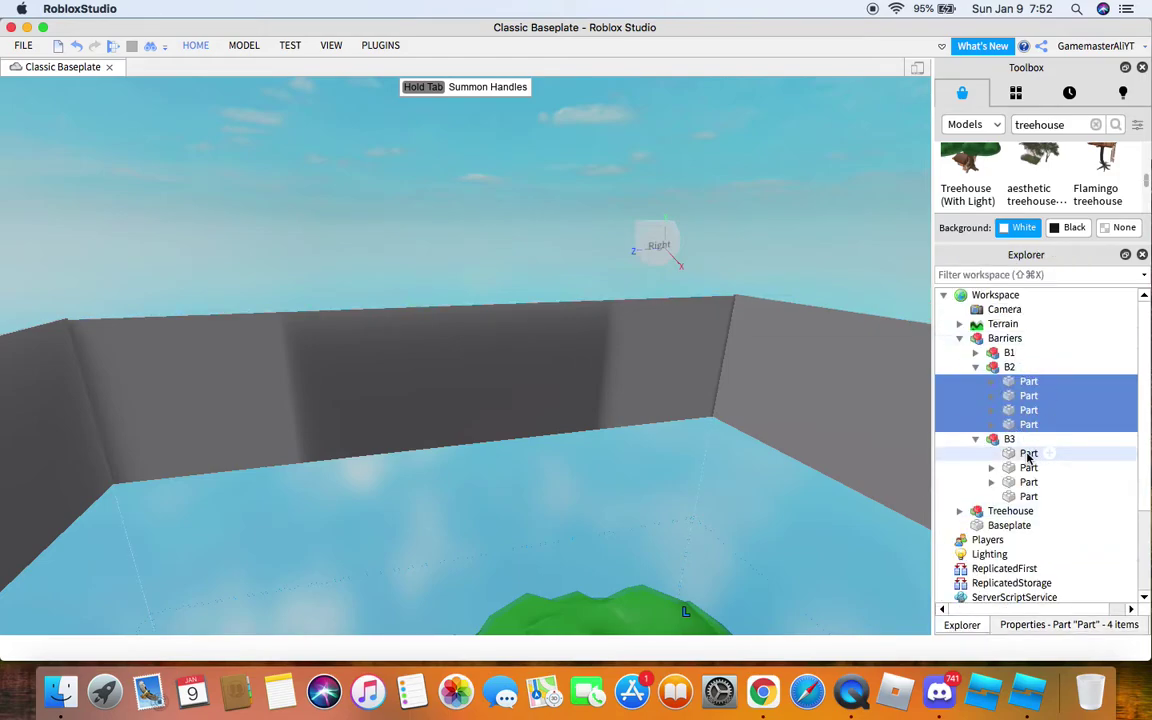
scroll(1029, 457, down, 1)
drag(1068, 412, 1068, 457)
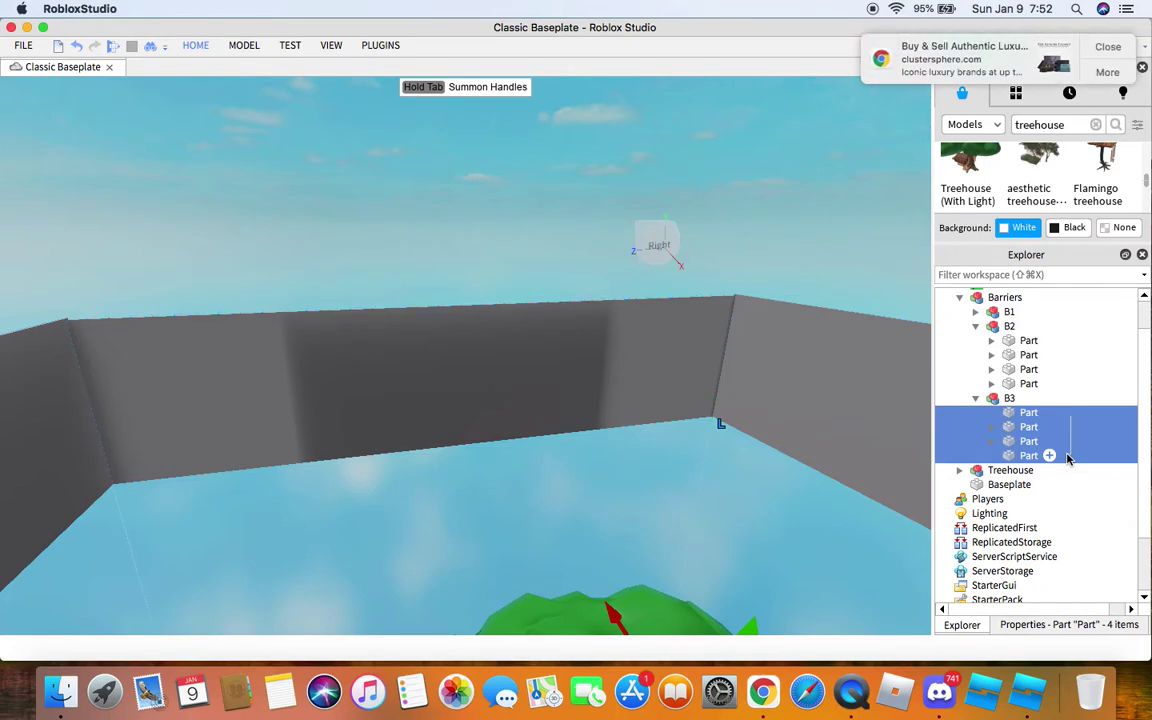
Step: Undo the transparency changes on the B2 and B1 parts and collapse the wall models inside Barriers
click(77, 48)
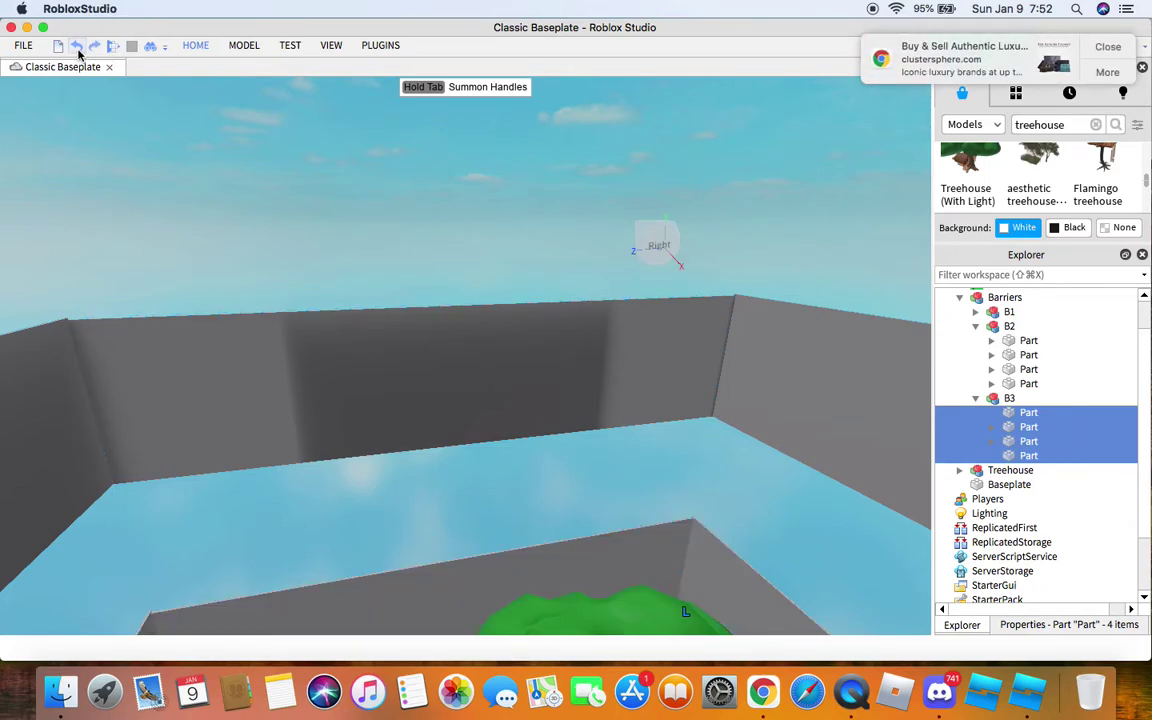
click(77, 48)
click(975, 312)
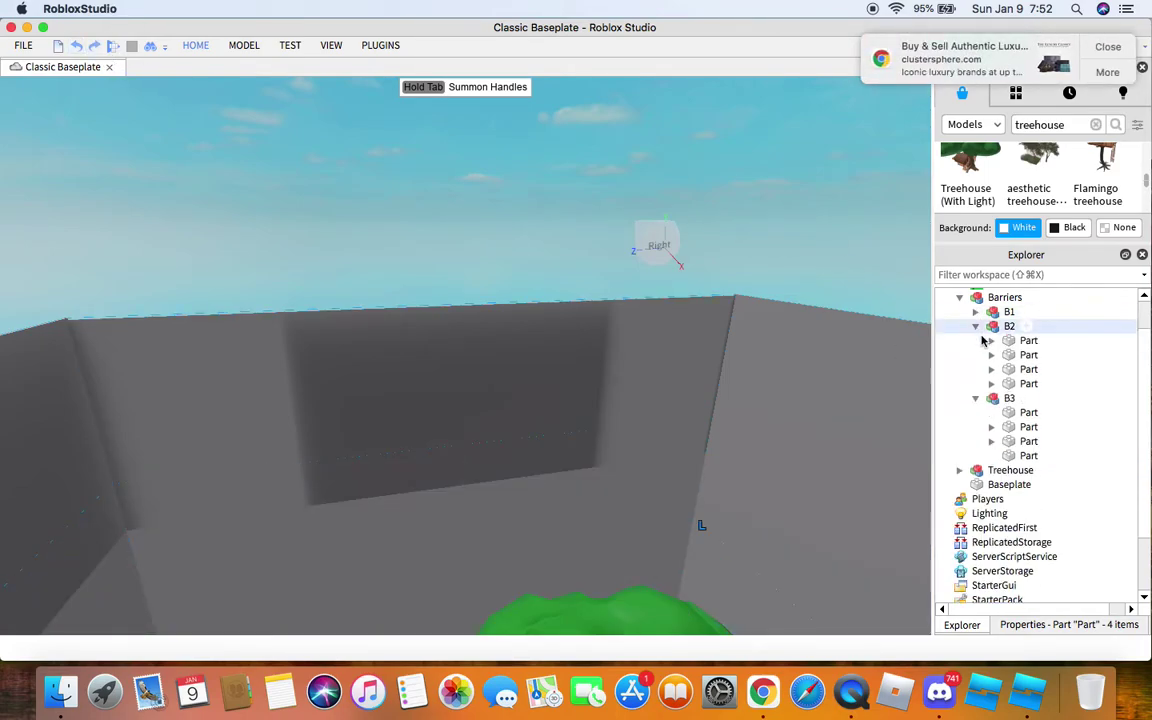
click(975, 326)
click(976, 341)
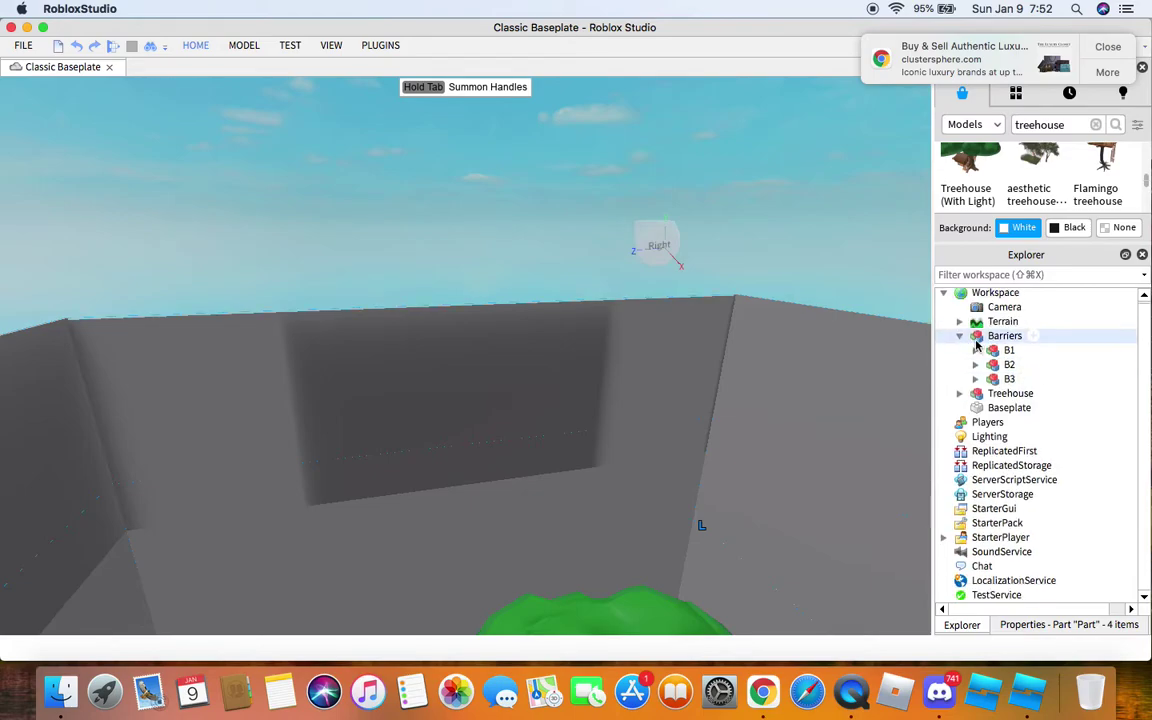
Step: Insert a new block part at the top edge of the barrier walls
click(876, 293)
mouse_move(867, 279)
right_down()
mouse_move(861, 260)
mouse_move(873, 281)
mouse_move(872, 268)
mouse_move(856, 283)
mouse_move(872, 272)
mouse_move(857, 270)
right_up()
key(a)
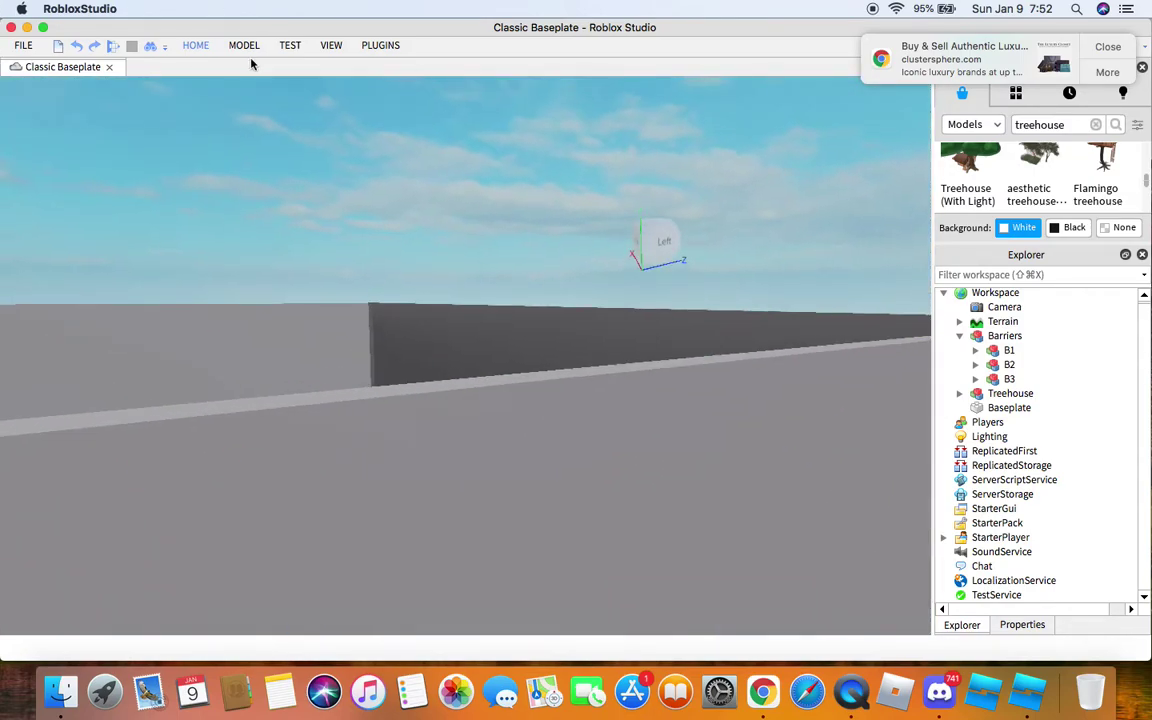
click(206, 50)
click(463, 90)
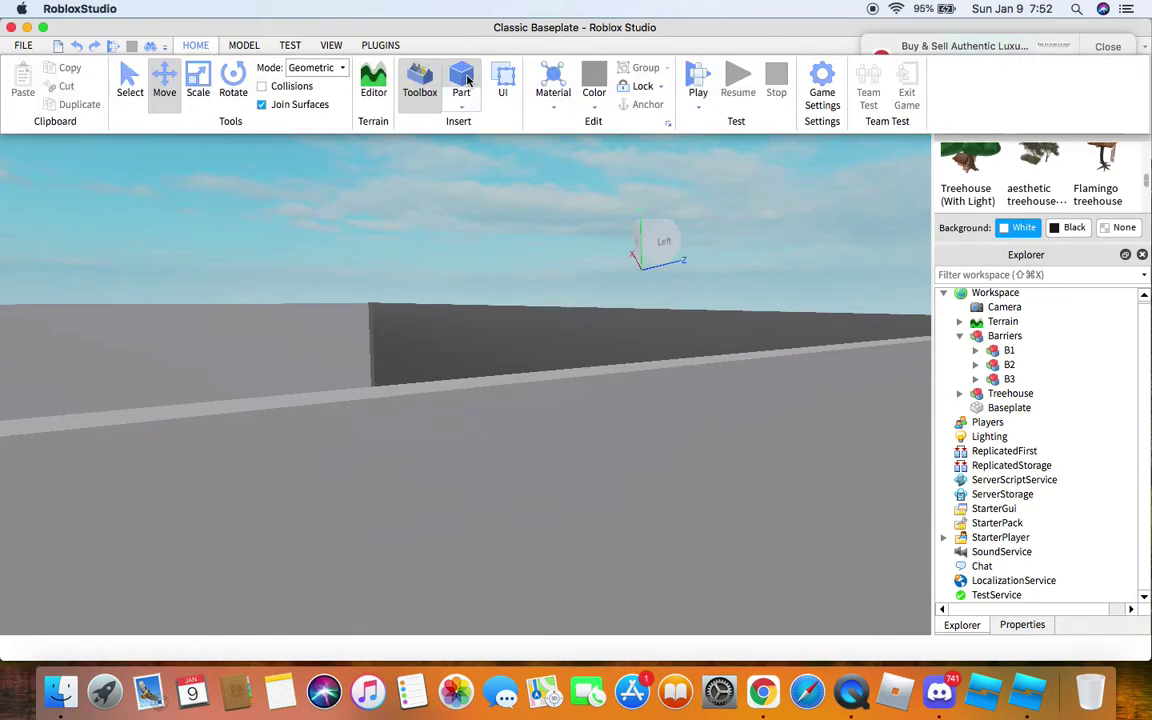
key(f)
click(193, 46)
scroll(524, 257, down, 10)
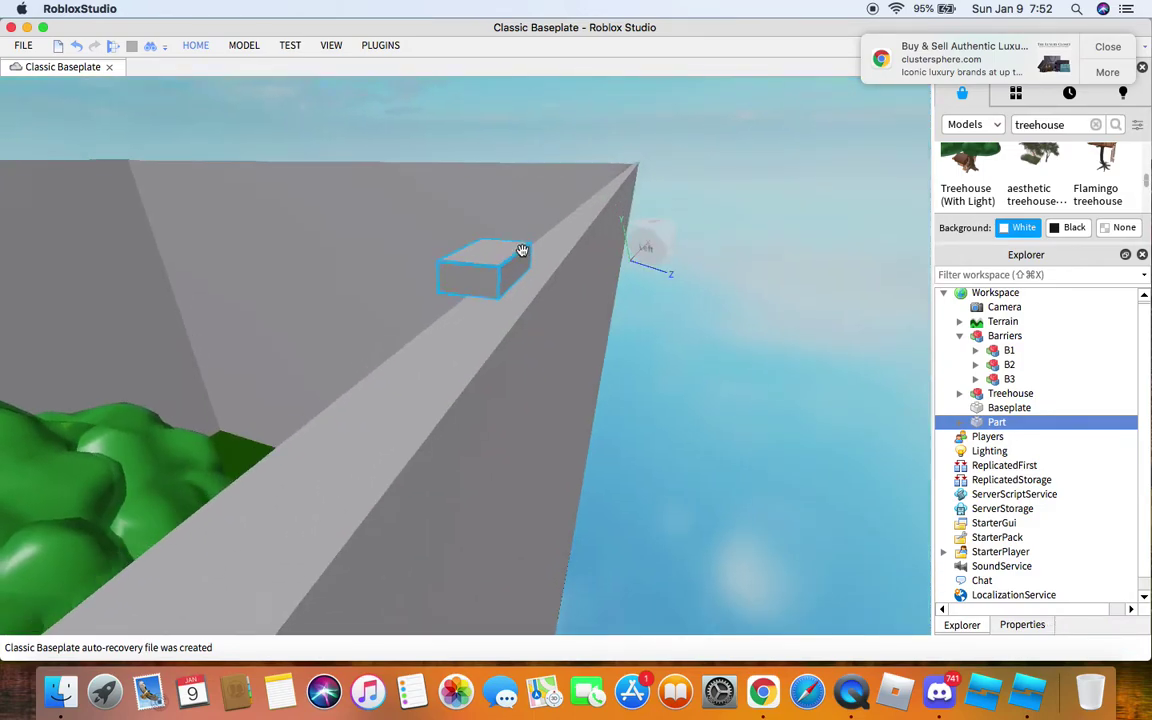
Step: Move the new part sideways so it sits on the top surface of the wall
right_drag(522, 250, 522, 249)
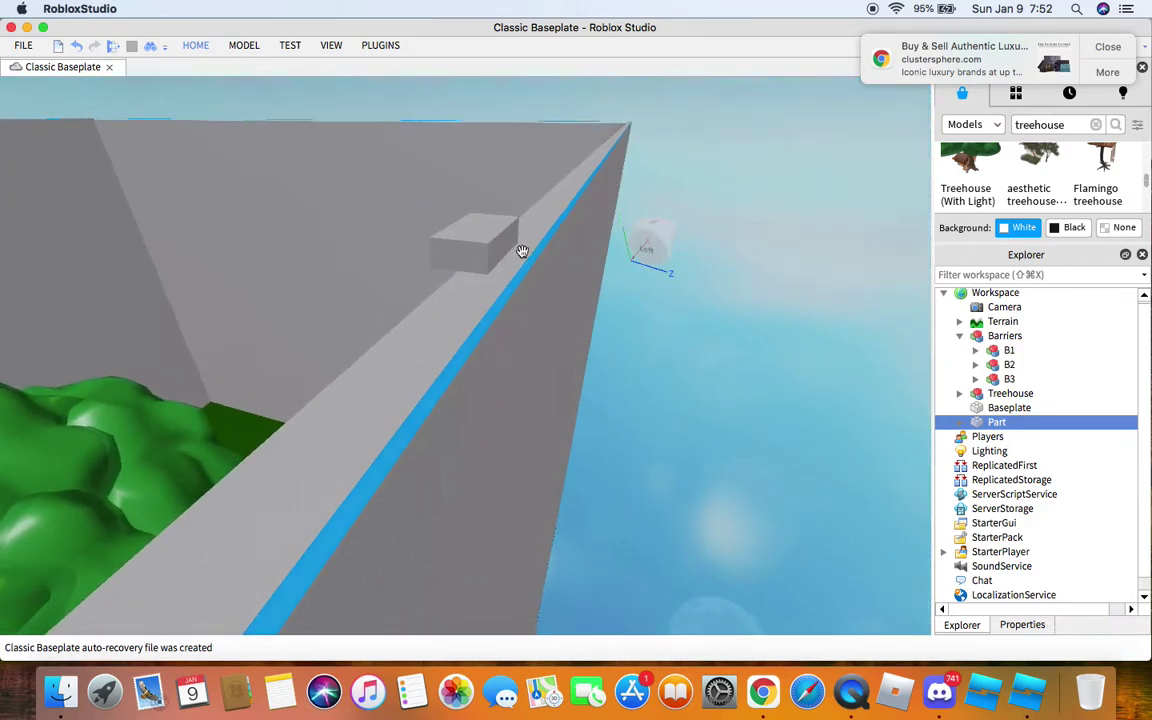
key(a)
click(880, 330)
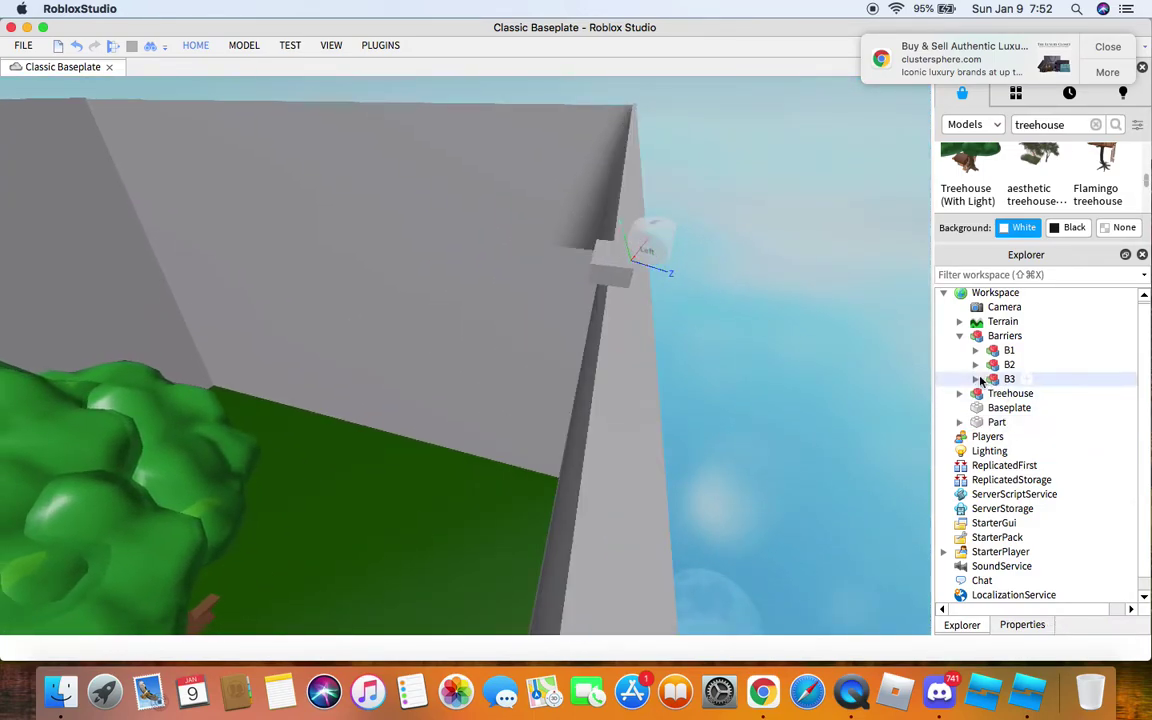
click(597, 261)
key(d)
right_drag(812, 177, 789, 175)
drag(538, 403, 537, 429)
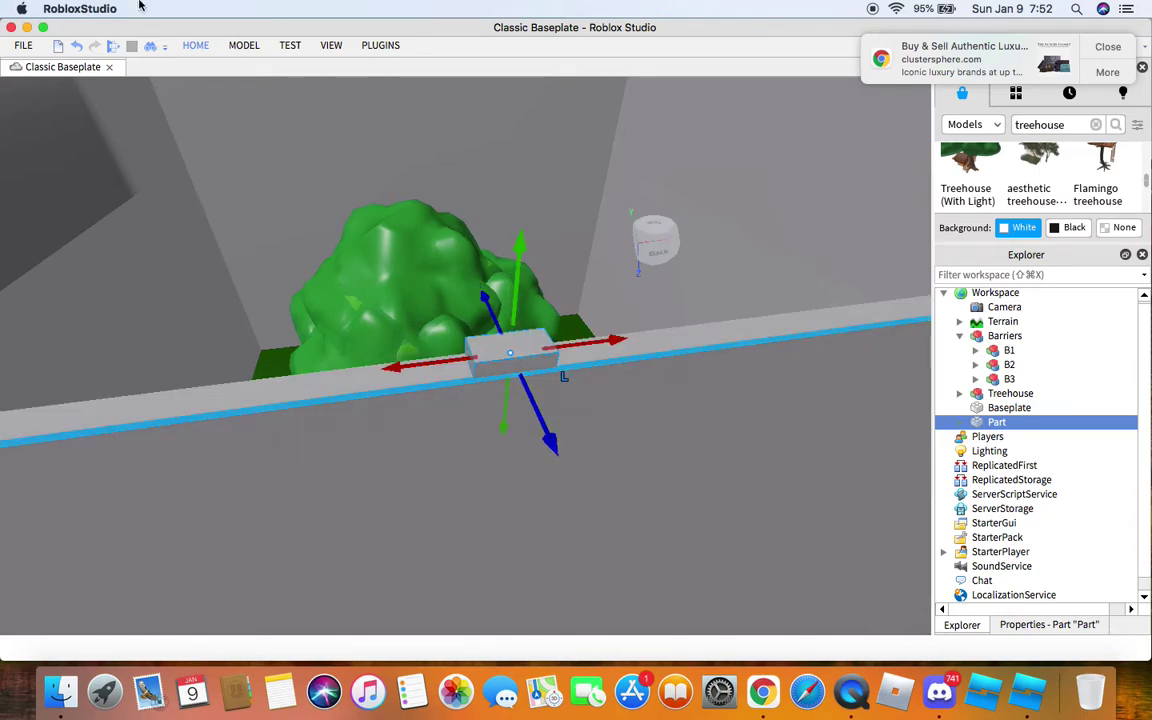
Step: Scale the new part lengthwise to the opposite wall and widen it to both side walls so it roofs the whole enclosure
click(197, 47)
click(178, 72)
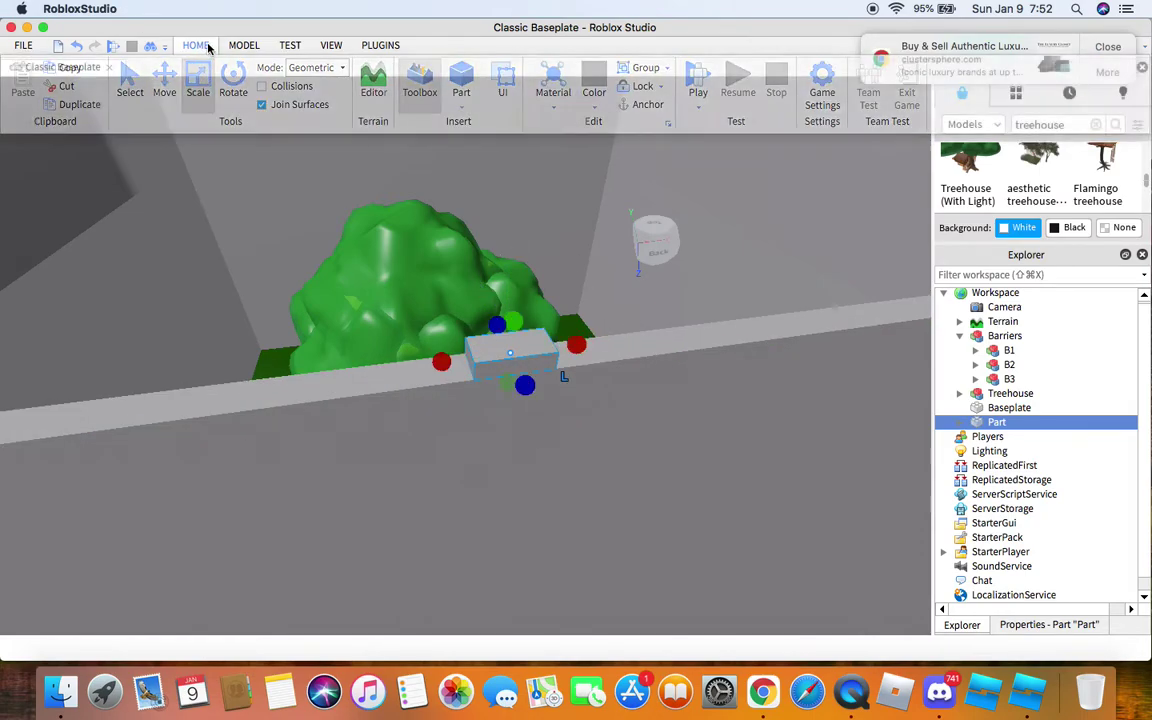
key(s)
key(a)
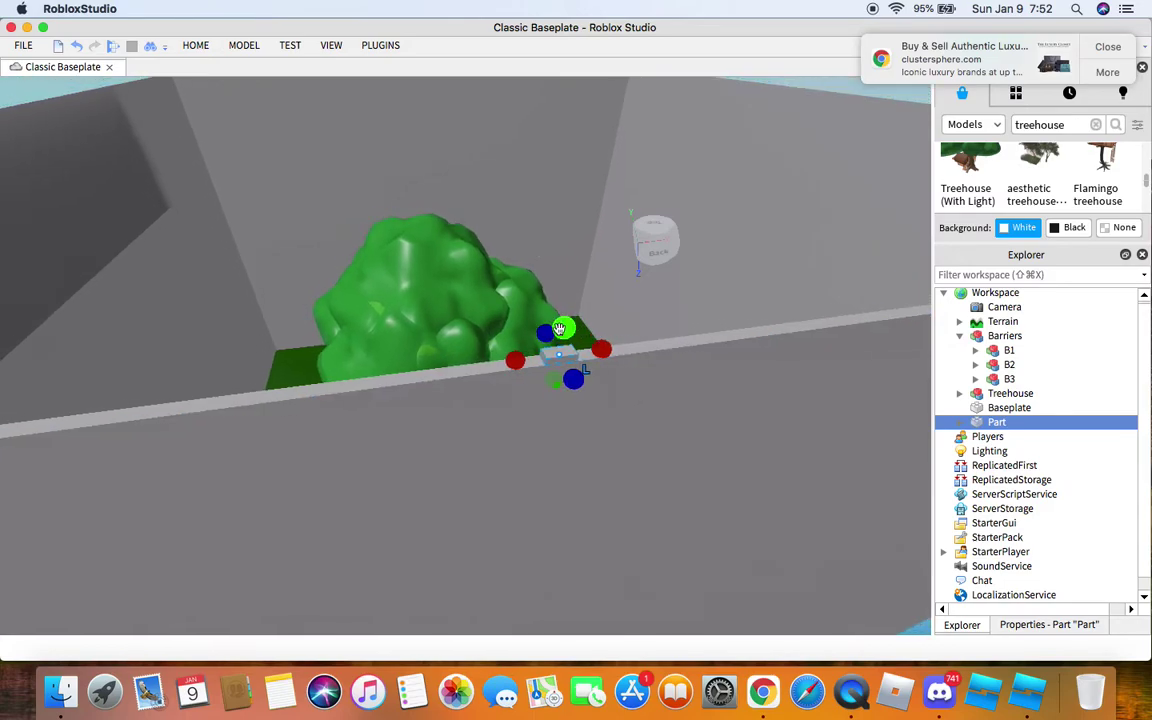
drag(544, 332, 402, 95)
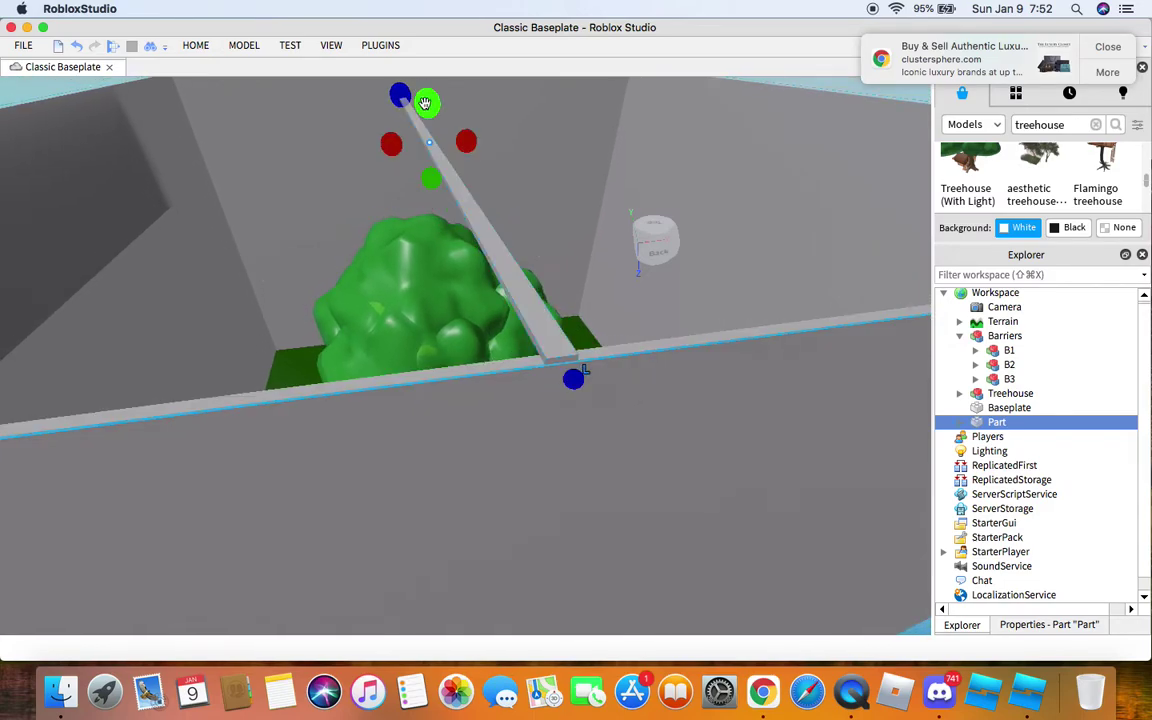
key(a)
key(s)
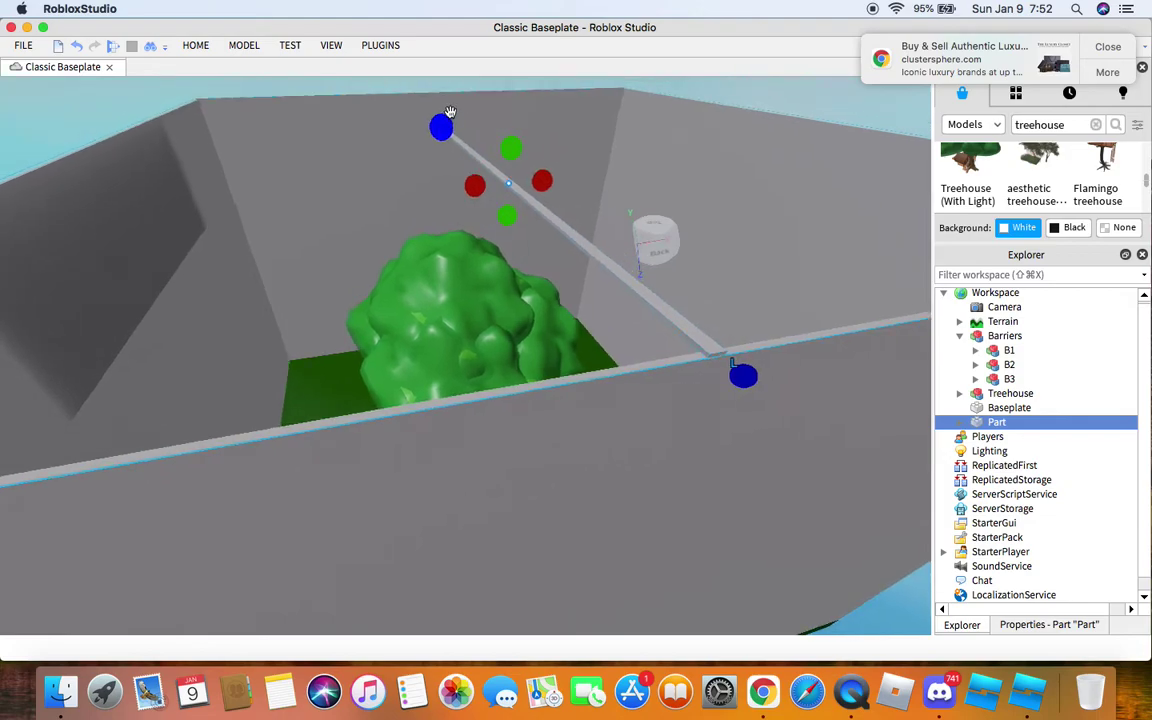
drag(431, 161, 367, 116)
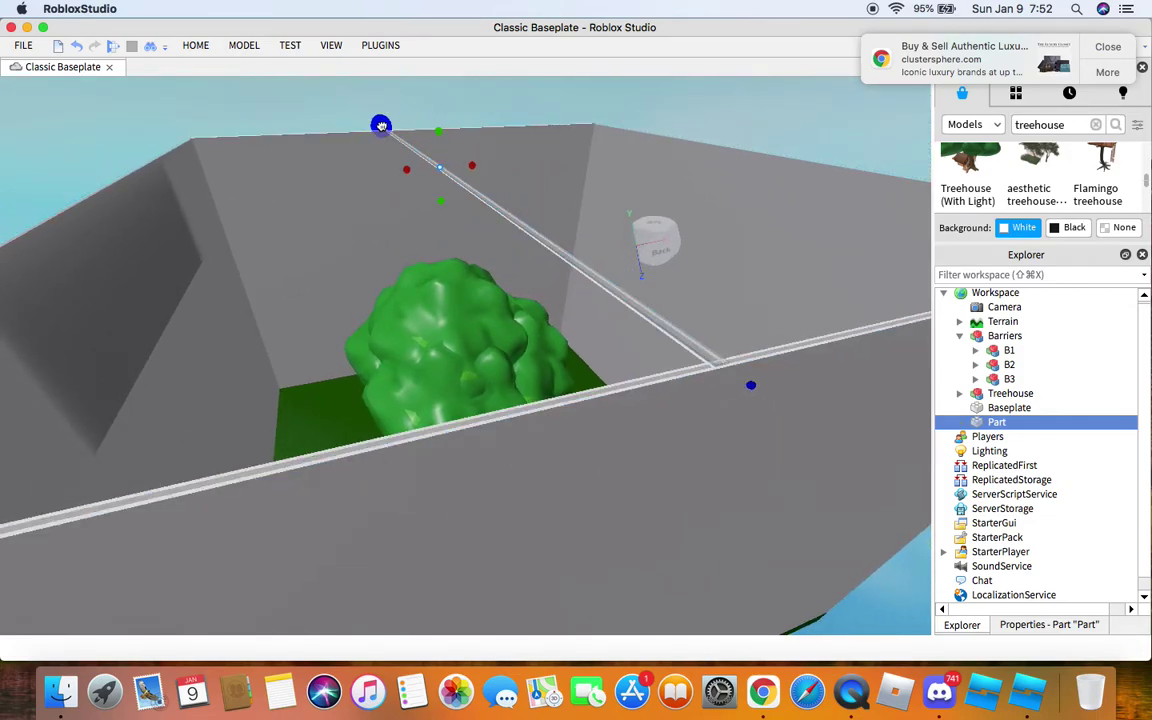
scroll(381, 125, down, 5)
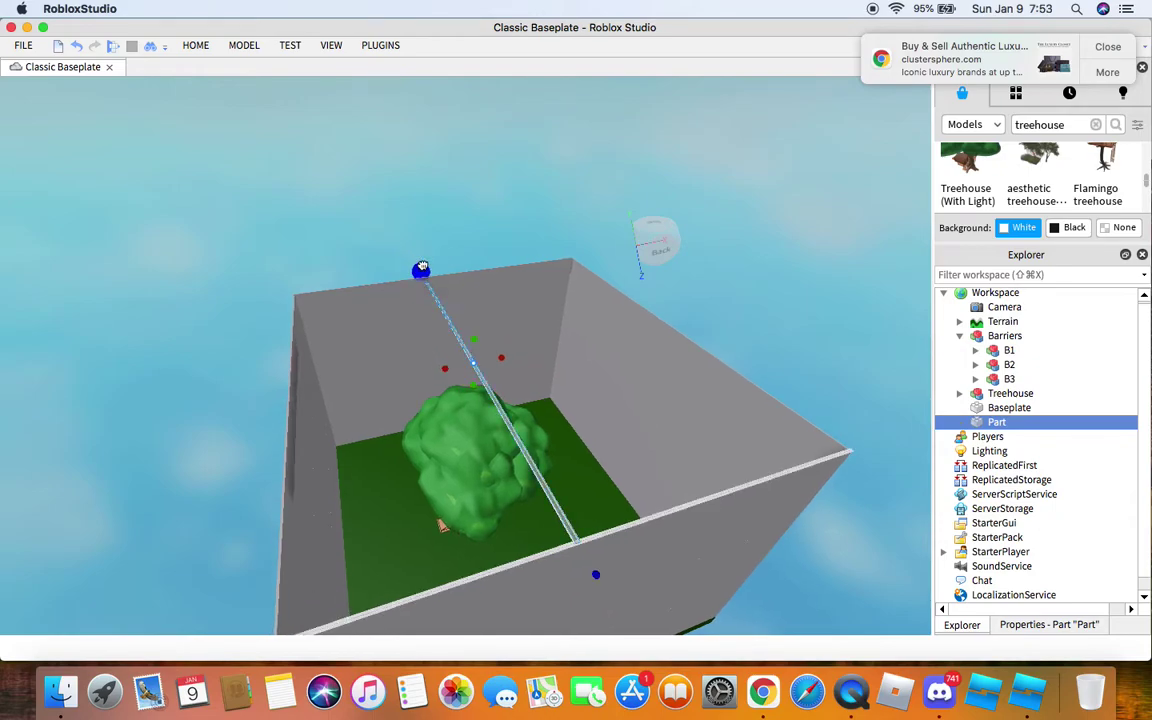
drag(422, 267, 421, 263)
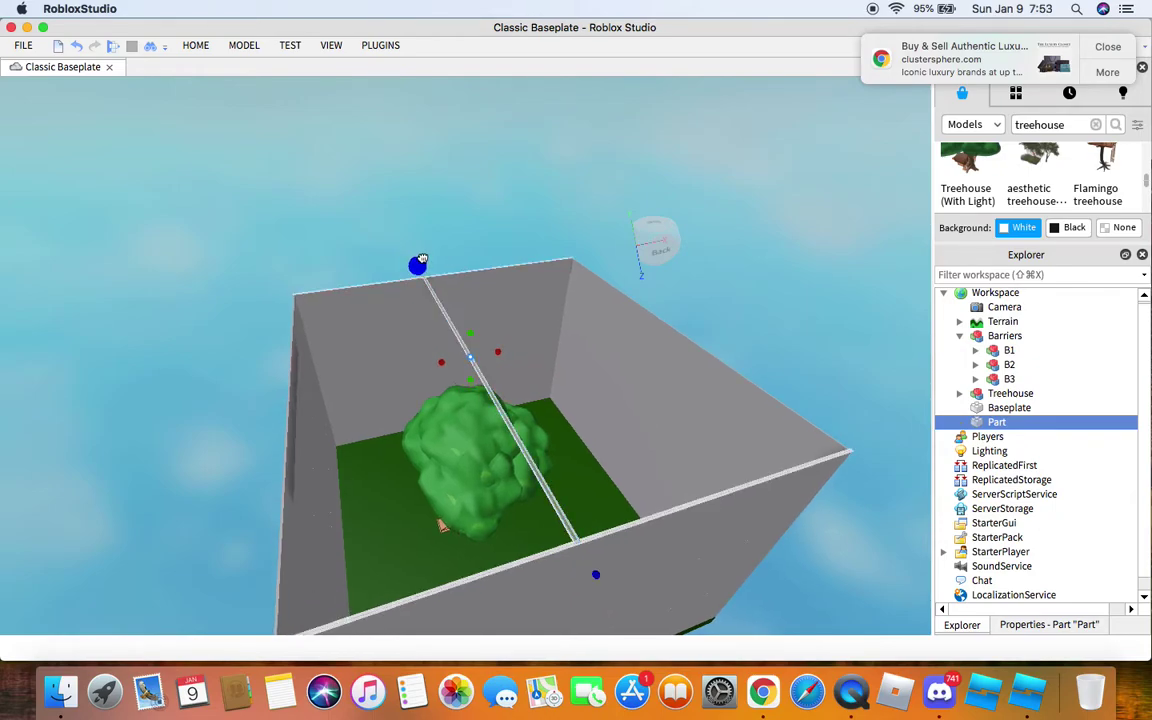
drag(444, 362, 262, 414)
drag(497, 358, 687, 344)
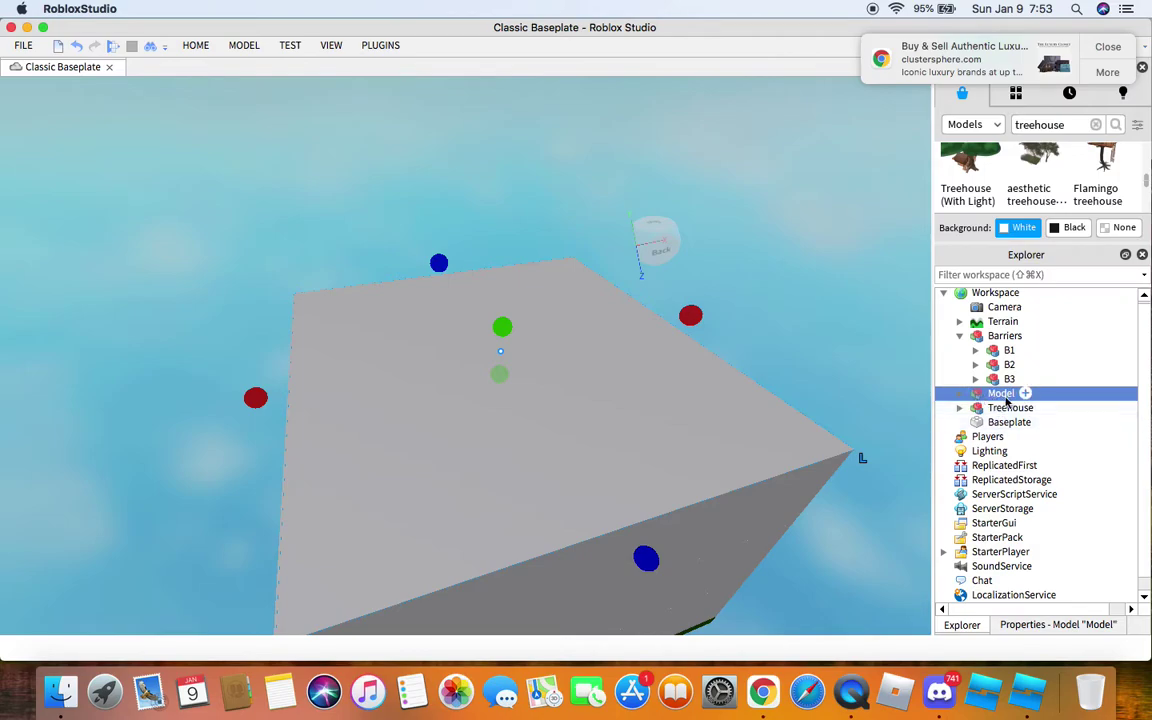
Step: Place the roof part's model inside Barriers and rename it B4
drag(980, 396, 1000, 336)
right_click(995, 395)
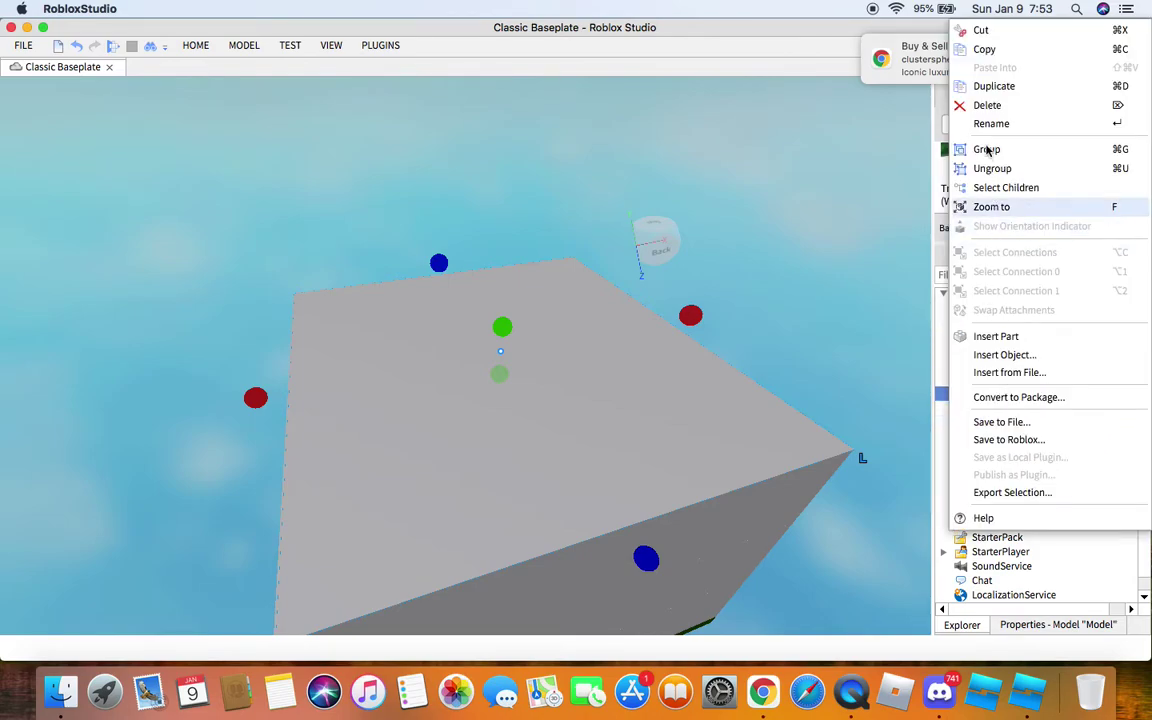
click(991, 124)
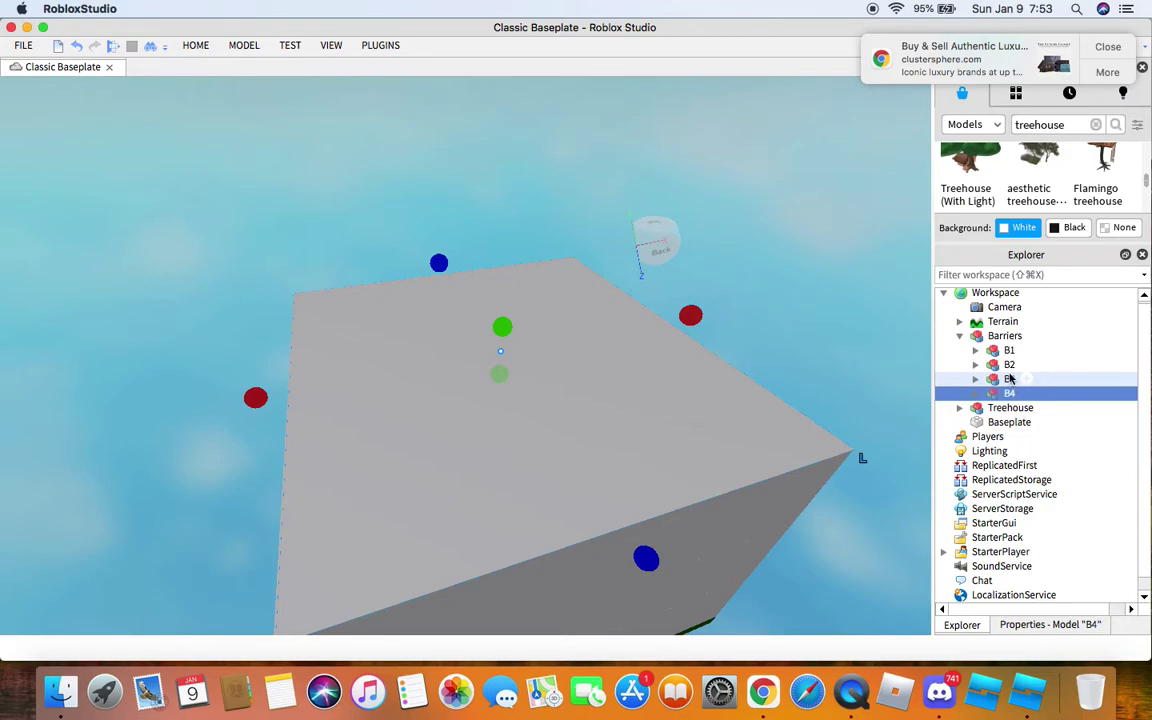
Step: Set the transparency of all four parts in B1 to 1 and collapse B1
click(976, 350)
click(1045, 365)
shift+click(1045, 393)
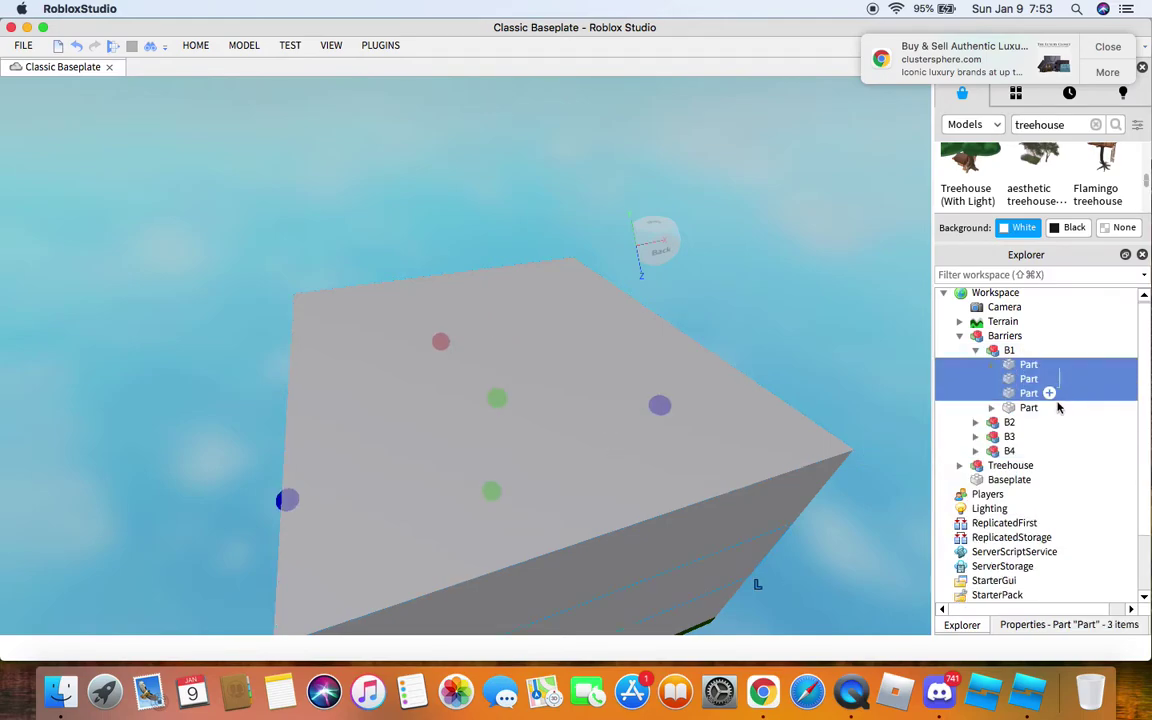
shift+click(1058, 407)
click(1051, 627)
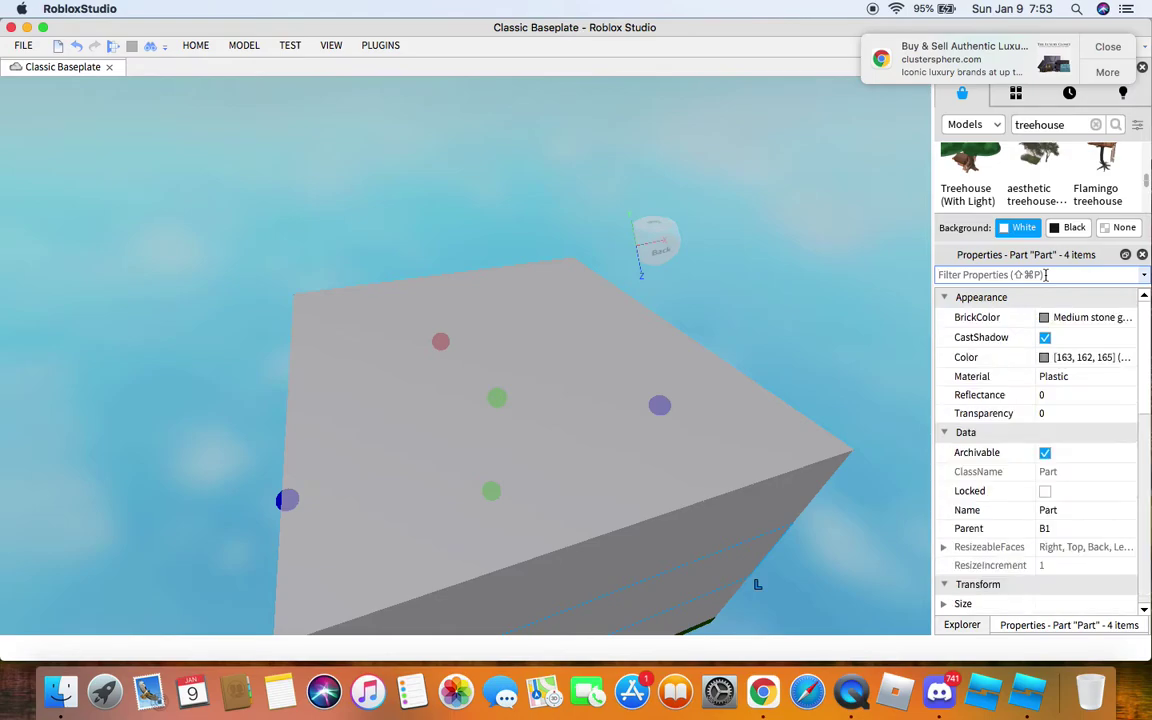
click(1070, 412)
text(1)
key(Return)
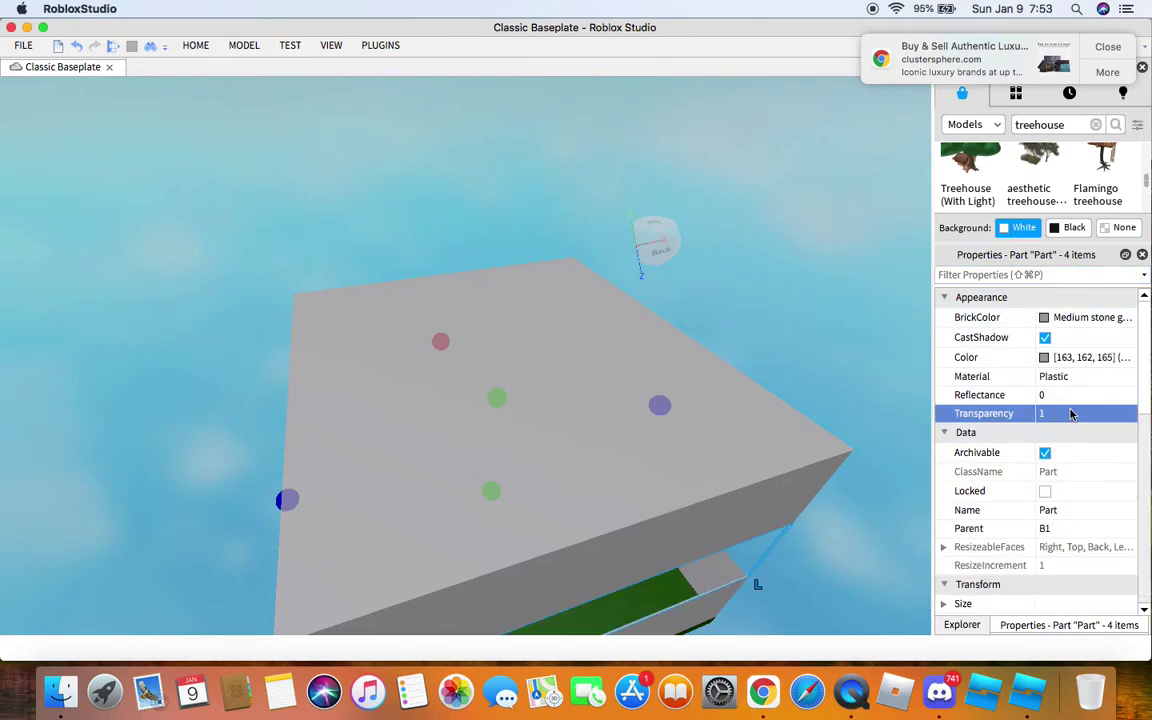
click(962, 625)
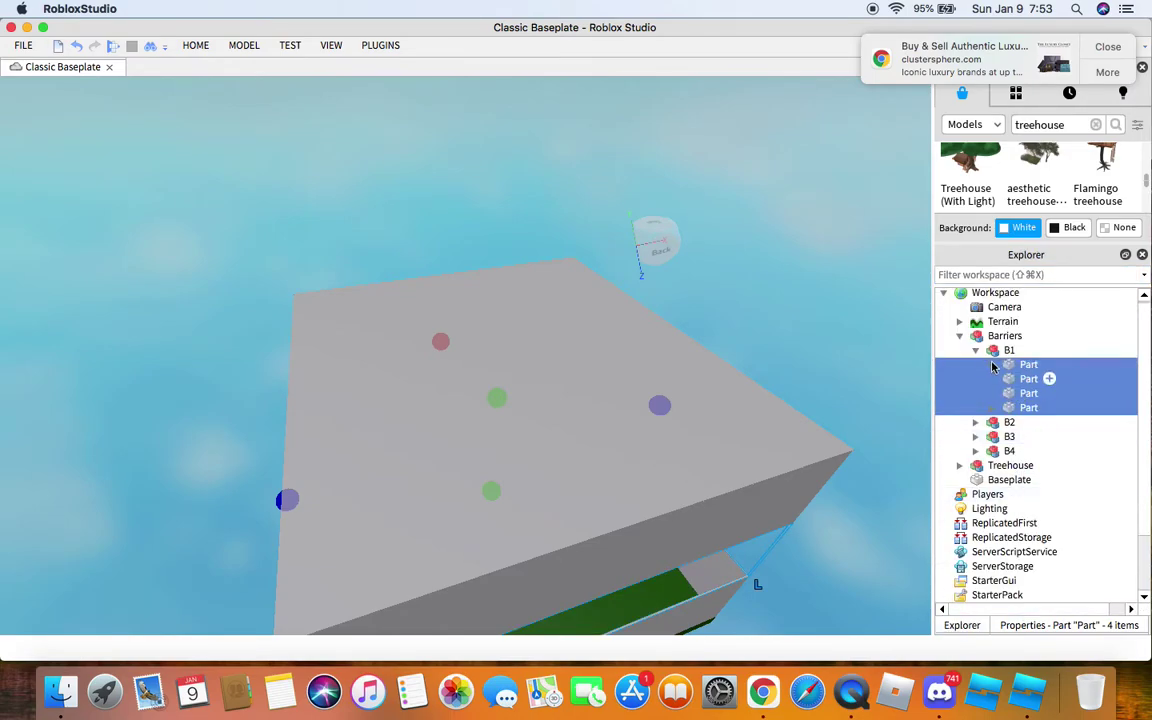
click(975, 350)
Step: Set the transparency of all four parts in B2 to 1 and collapse B2
click(975, 364)
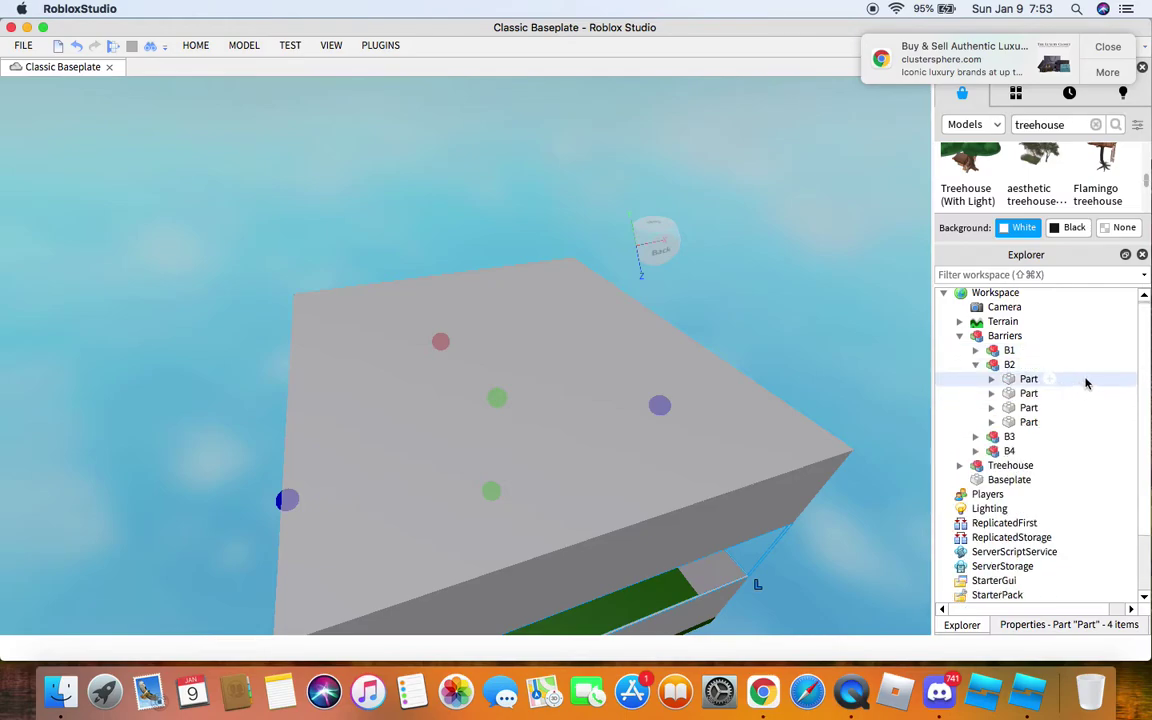
click(1086, 380)
shift+click(1049, 407)
shift+click(1029, 422)
click(1069, 625)
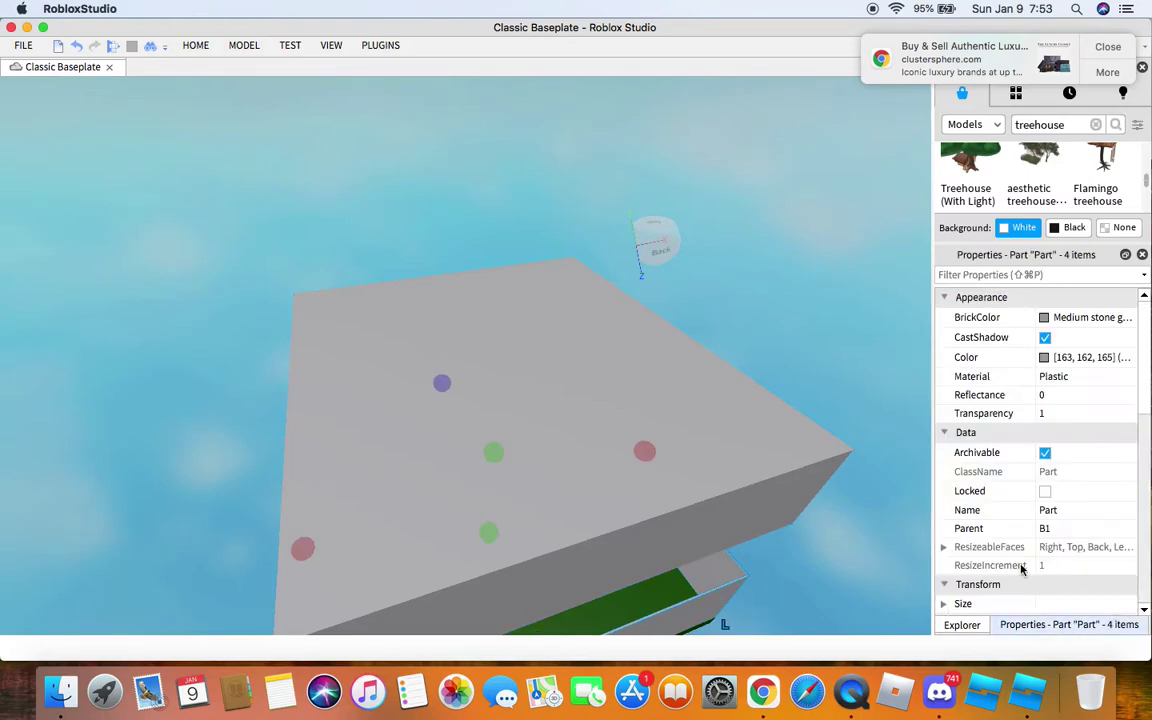
click(1059, 413)
text(1)
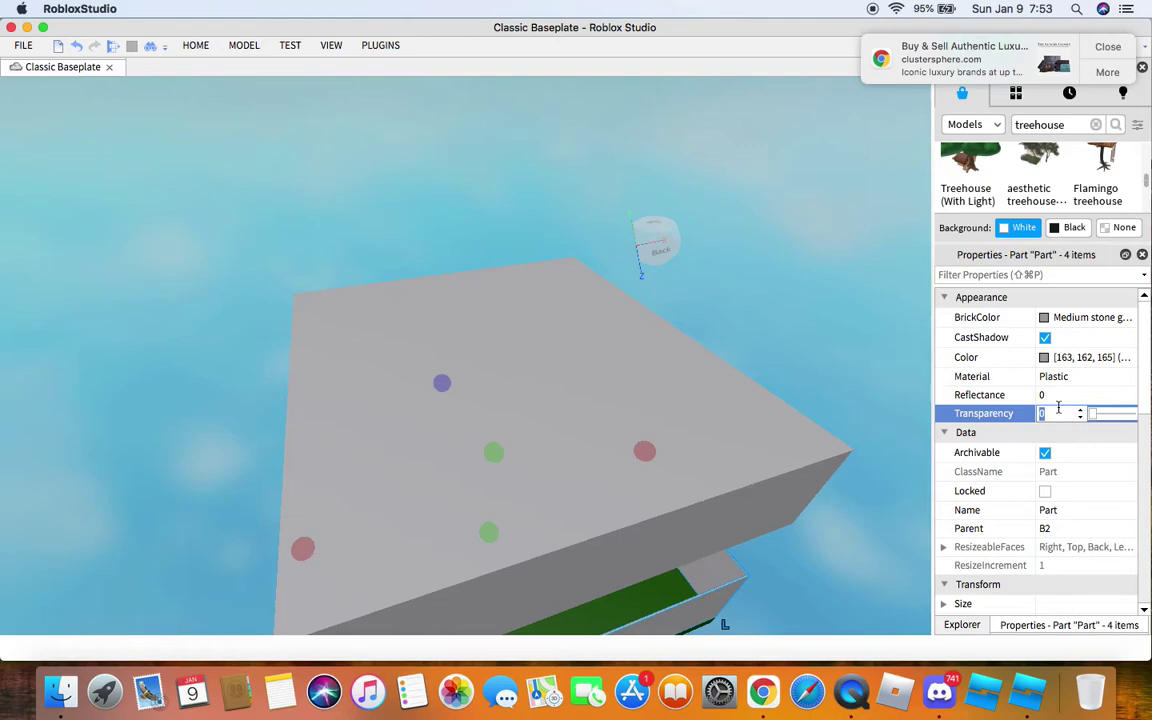
key(Return)
click(962, 625)
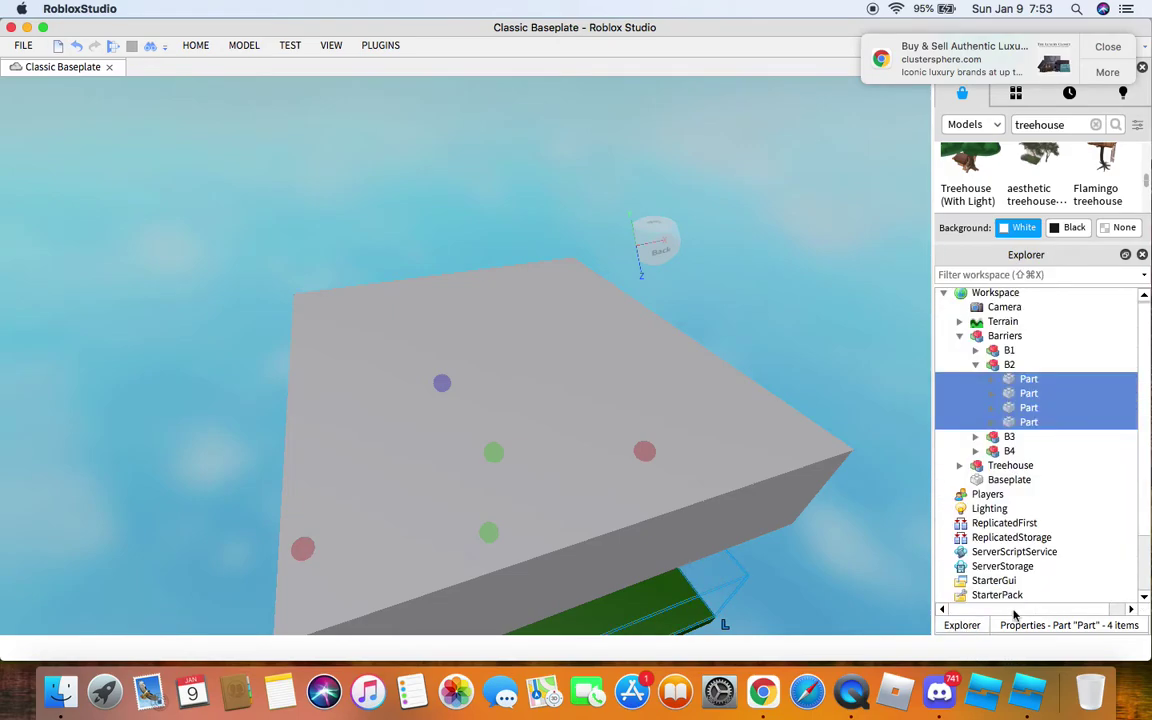
click(975, 364)
Step: Set the transparency of all four parts in B3 to 1 and collapse B3
click(975, 379)
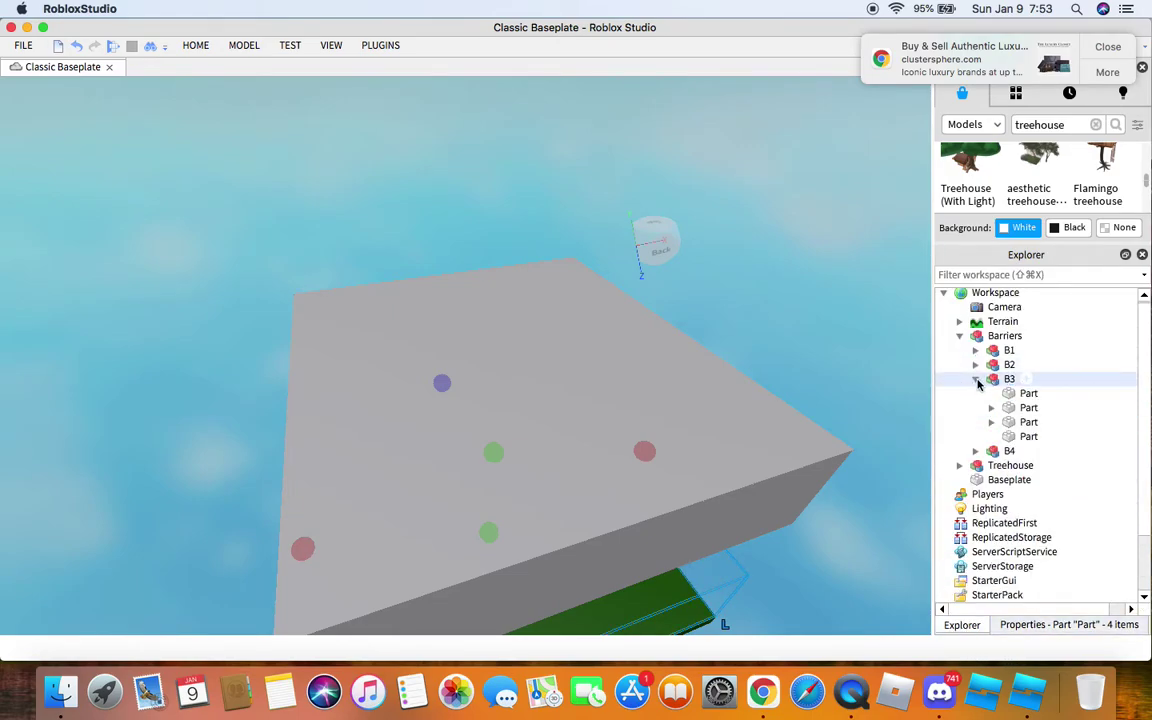
click(1080, 393)
shift+click(1046, 437)
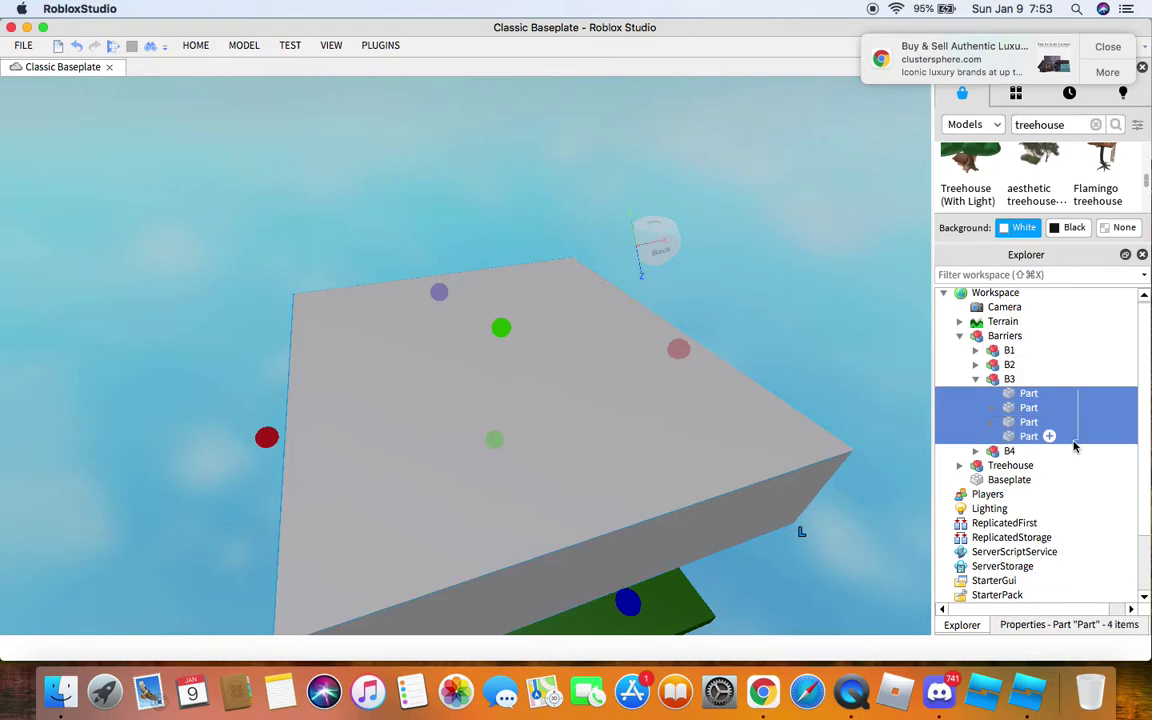
click(1066, 625)
click(1056, 413)
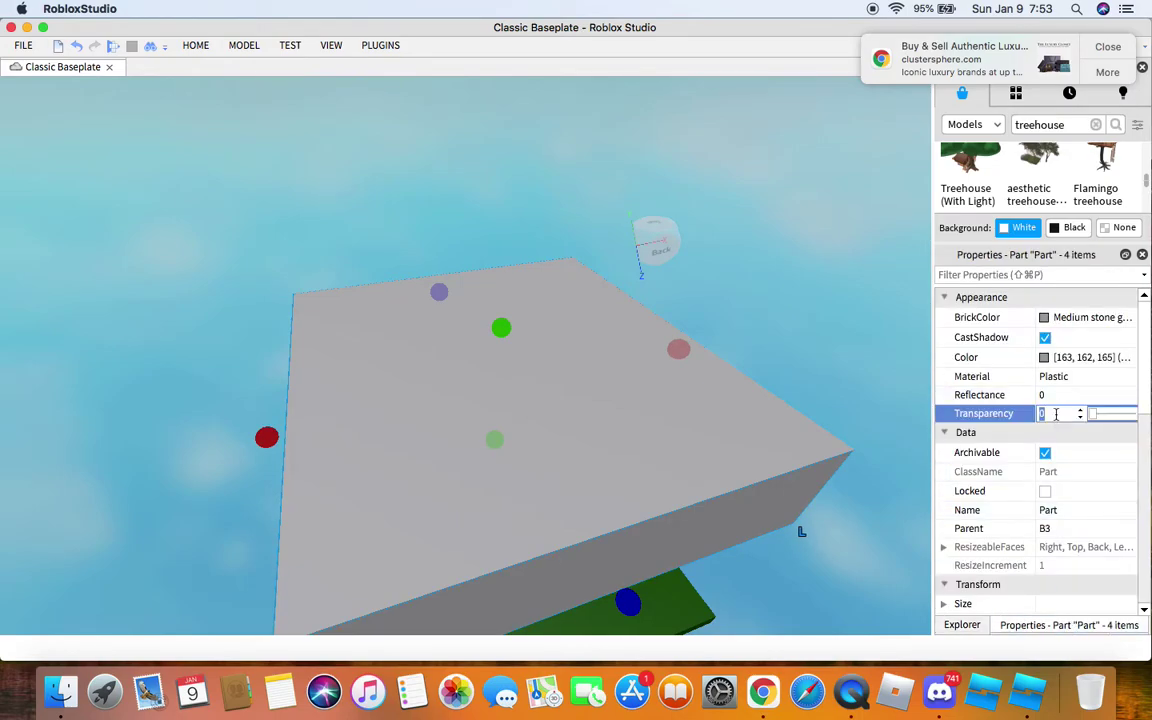
text(1)
key(Return)
click(960, 625)
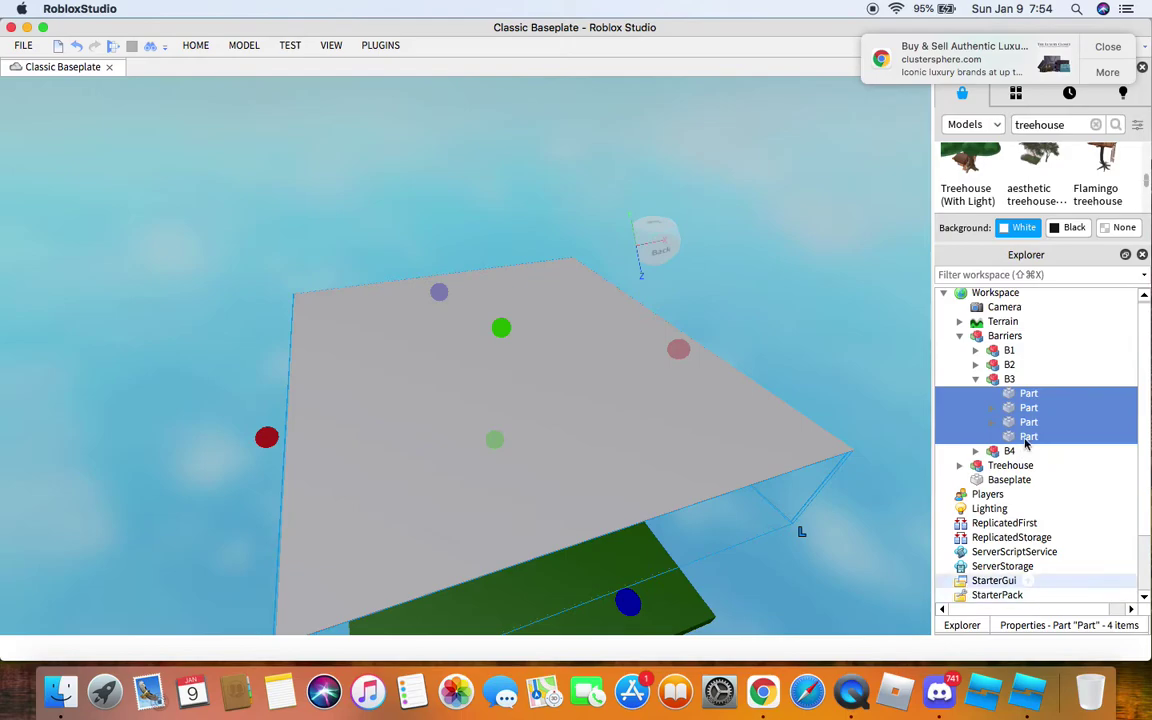
click(975, 379)
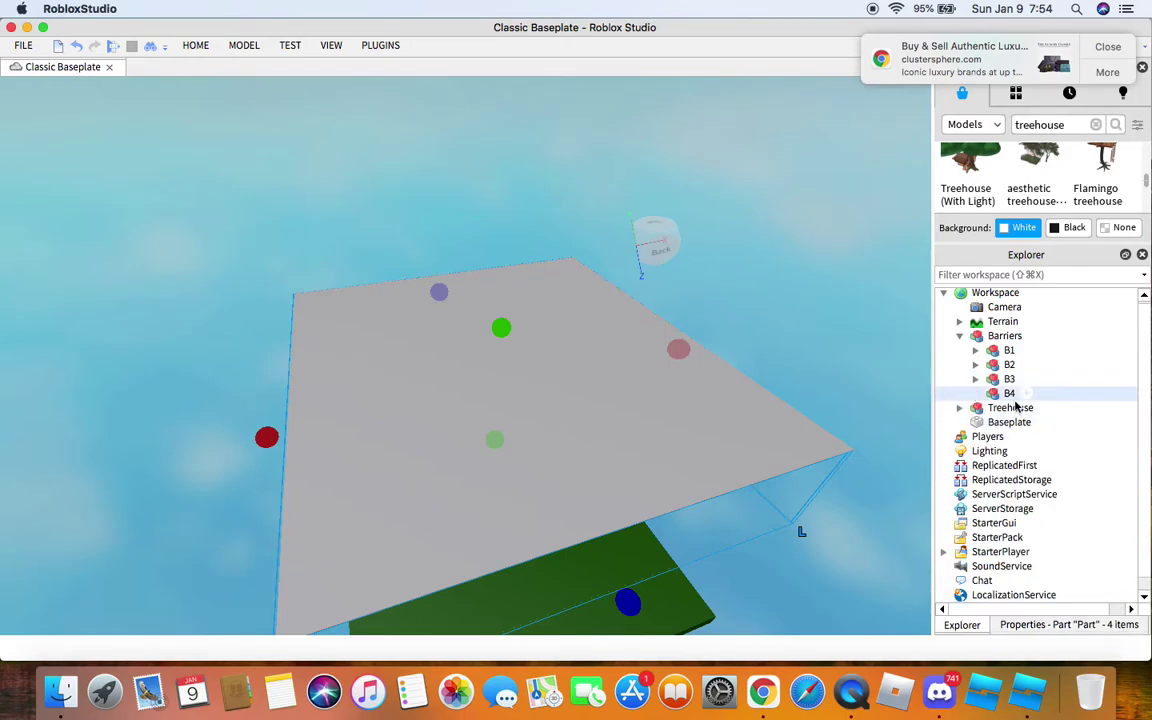
click(1010, 393)
click(975, 393)
click(1095, 394)
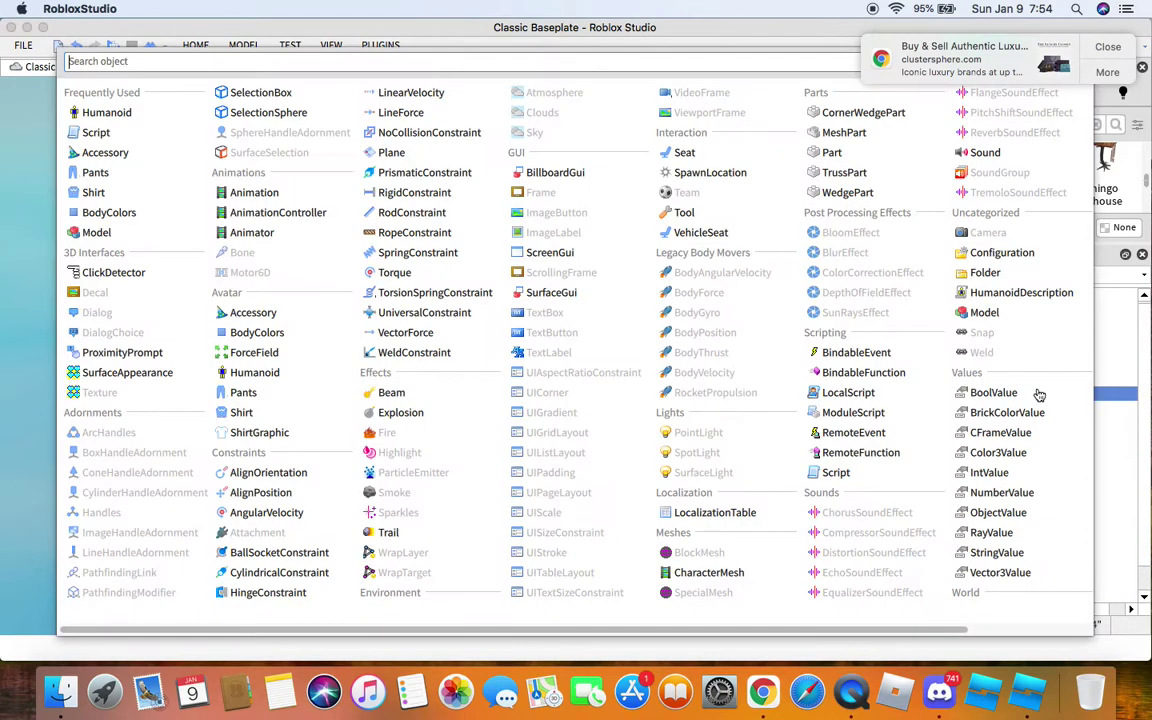
key(Escape)
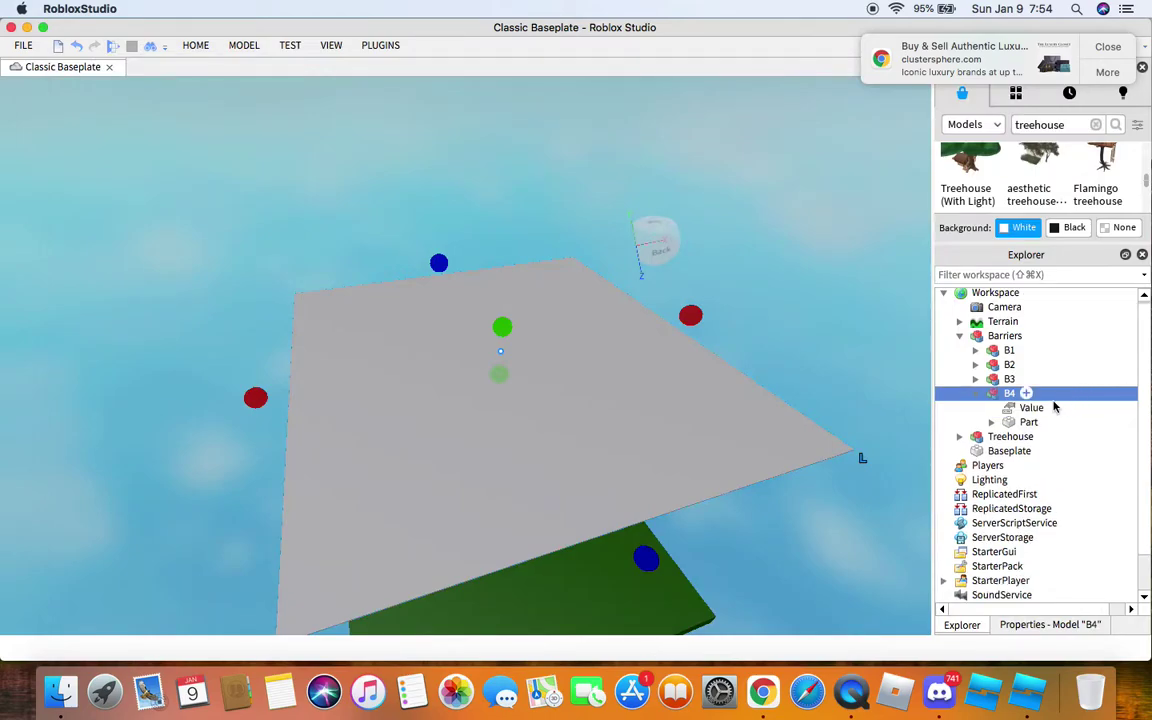
click(1030, 411)
key(Delete)
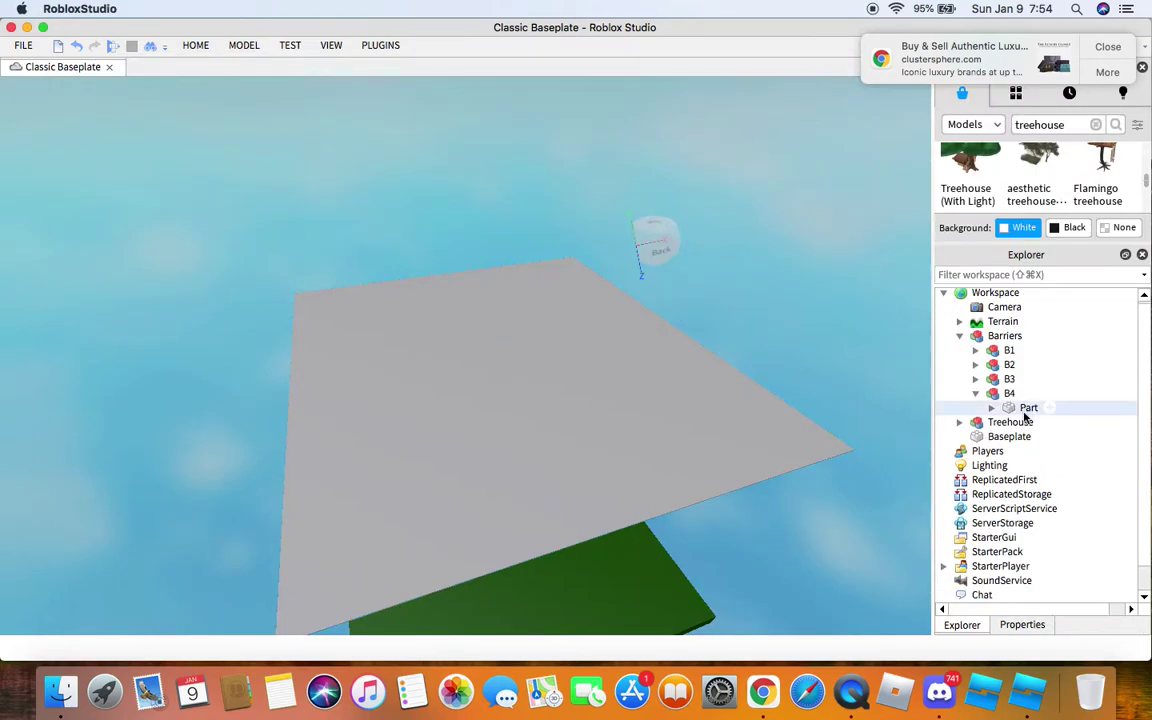
Step: Set the transparency of the roof part in B4 to 1 and clear the selection
click(991, 408)
click(1008, 410)
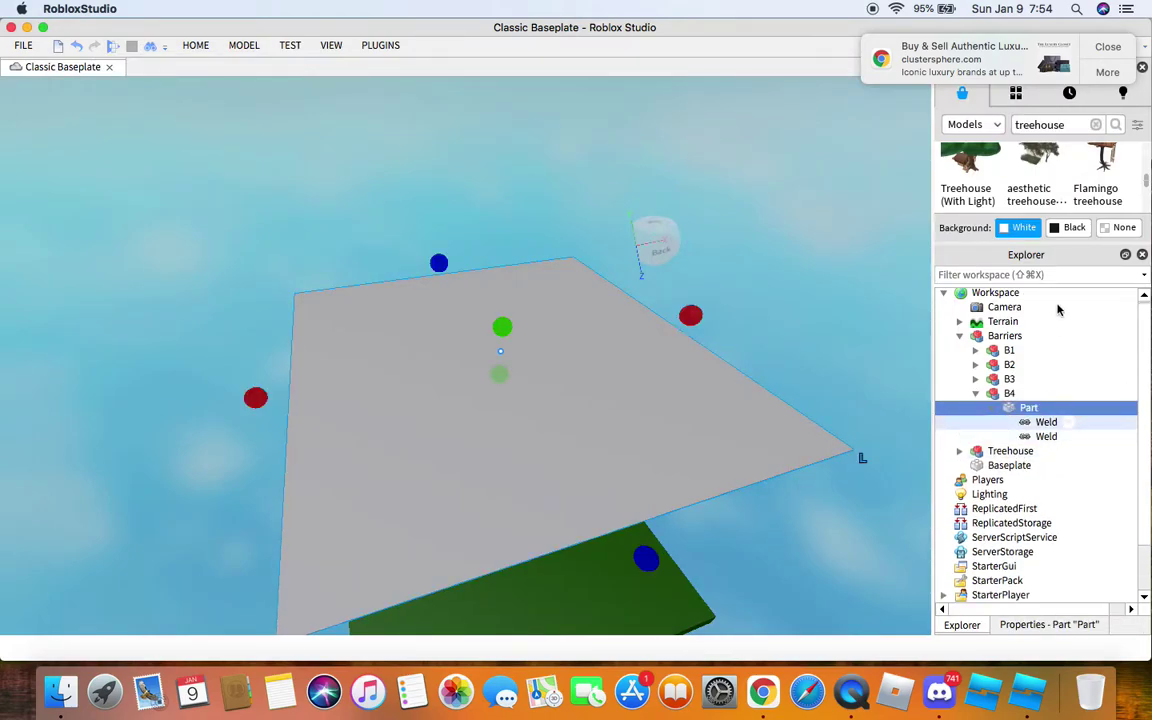
click(1040, 628)
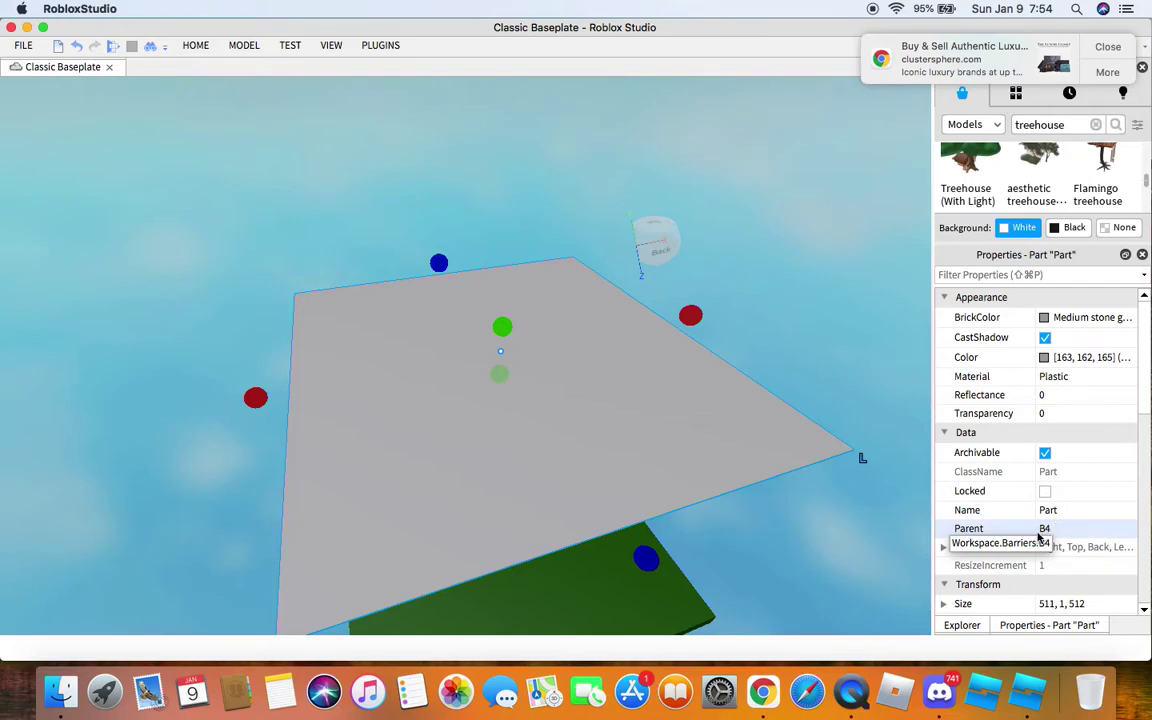
click(1081, 415)
text(1)
key(Return)
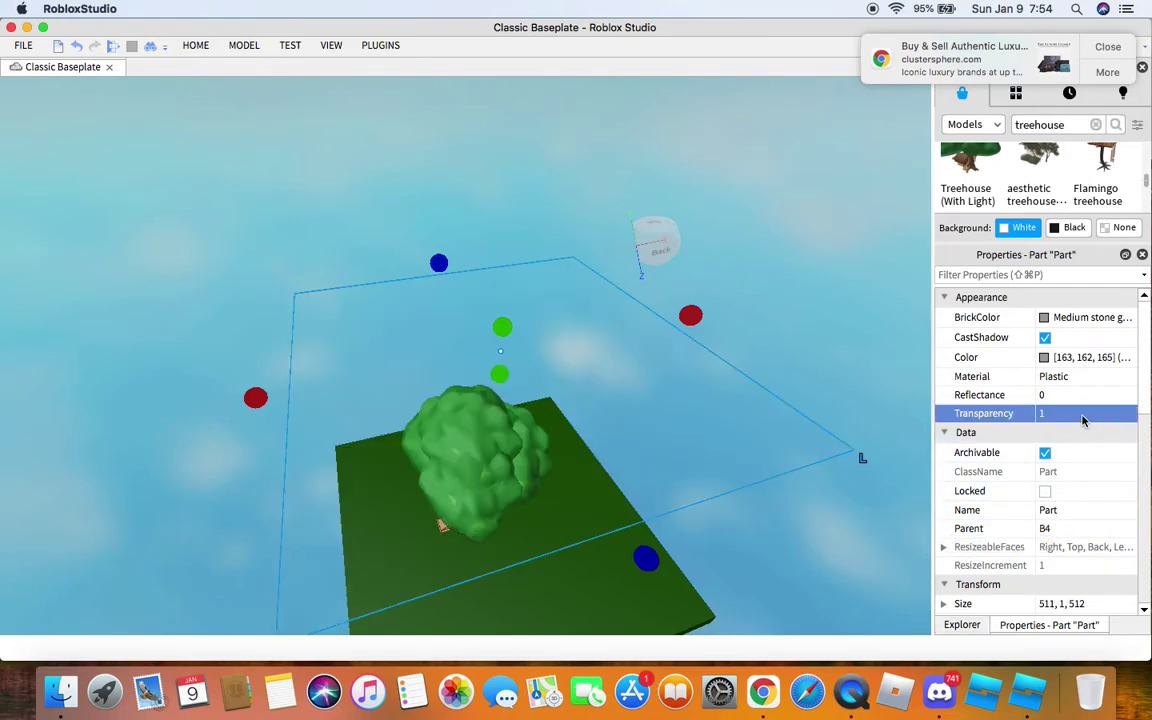
click(575, 155)
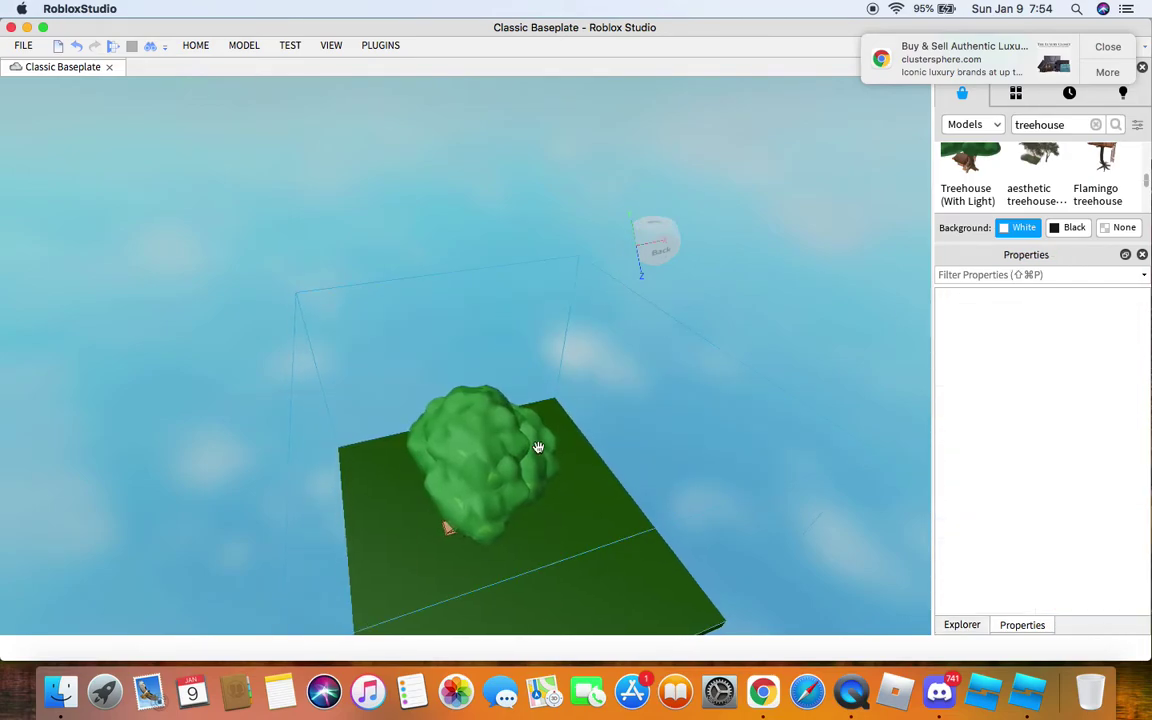
click(498, 446)
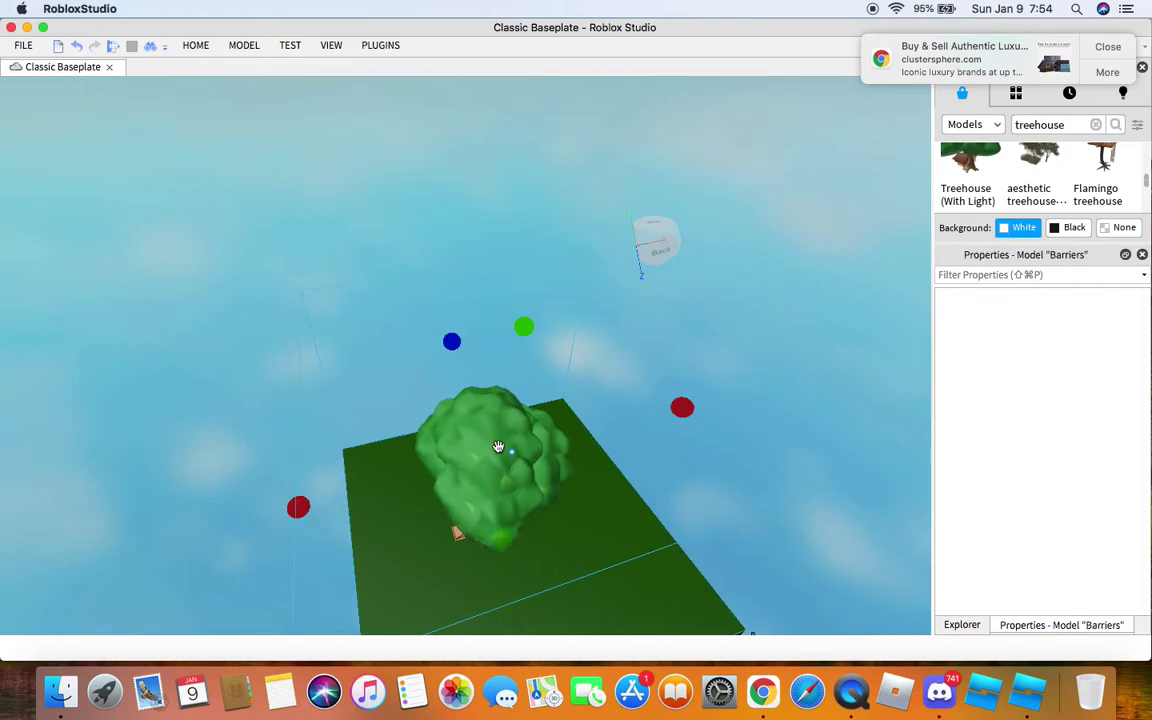
click(498, 158)
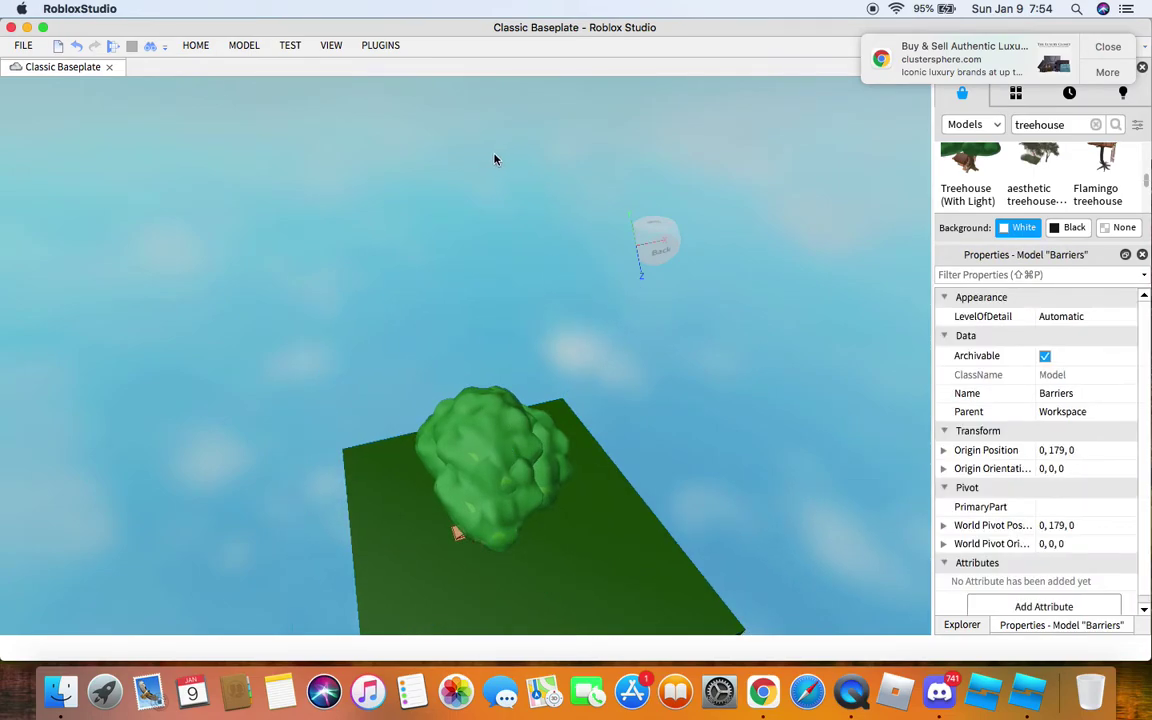
scroll(564, 374, up, 5)
scroll(565, 371, up, 5)
click(566, 368)
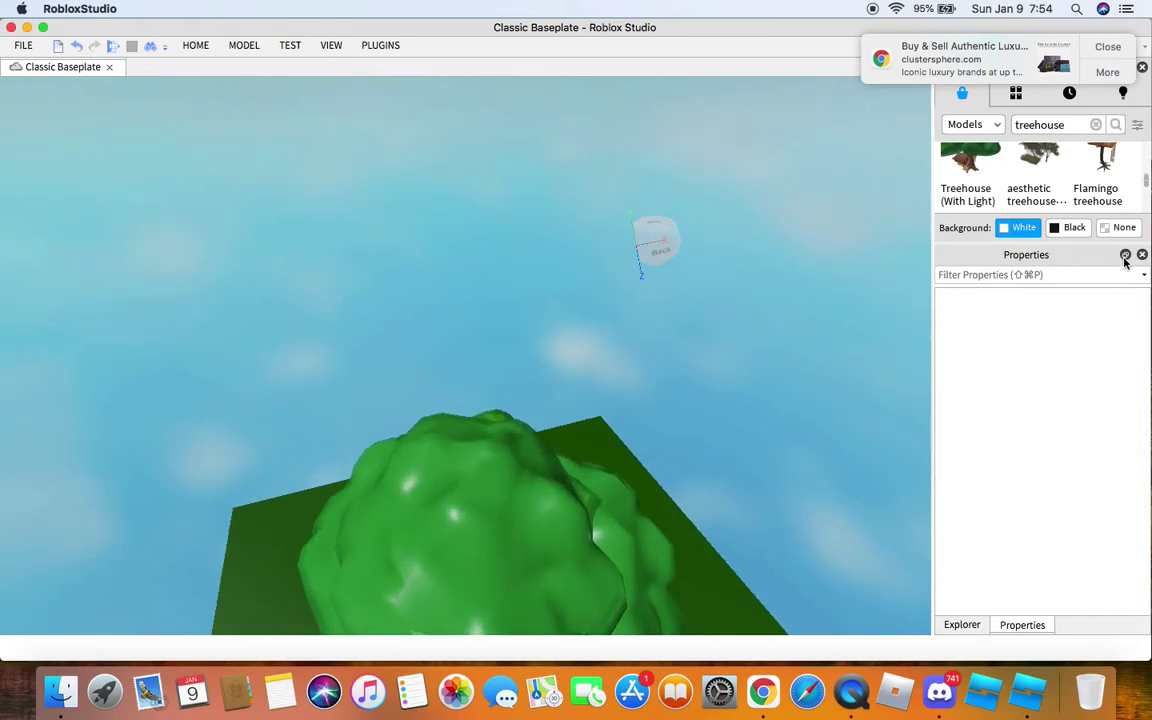
Step: Select the Barriers model in the workspace hierarchy and collapse it
click(952, 626)
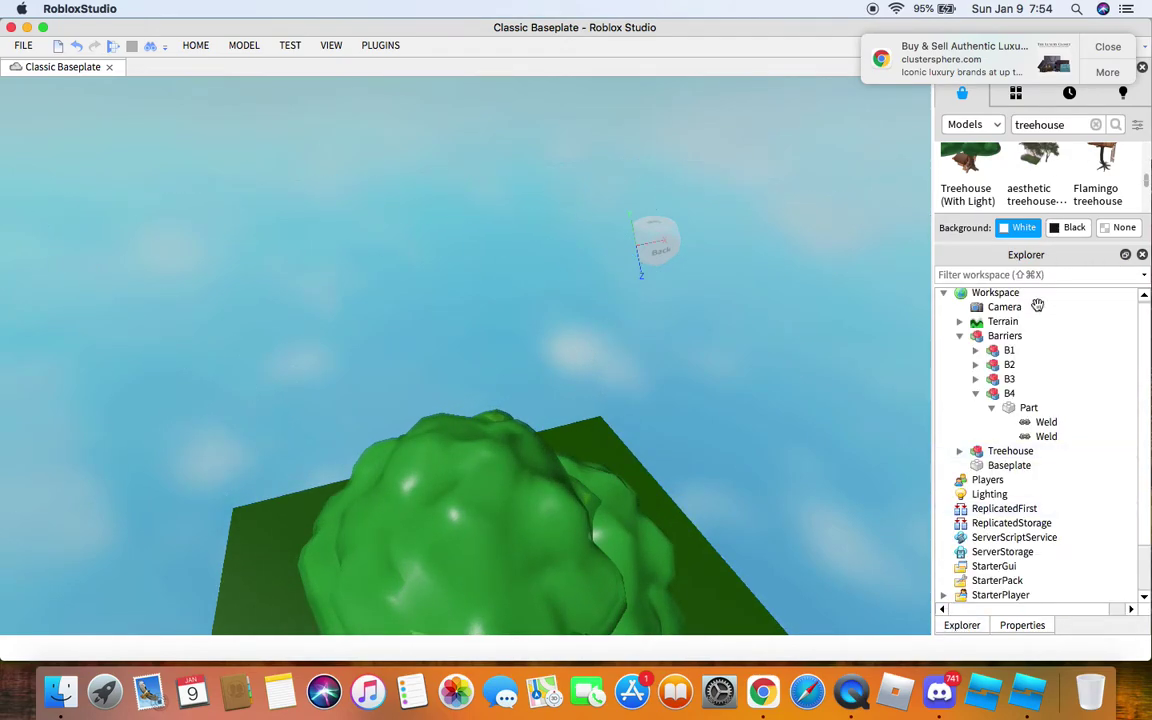
click(1004, 336)
click(959, 336)
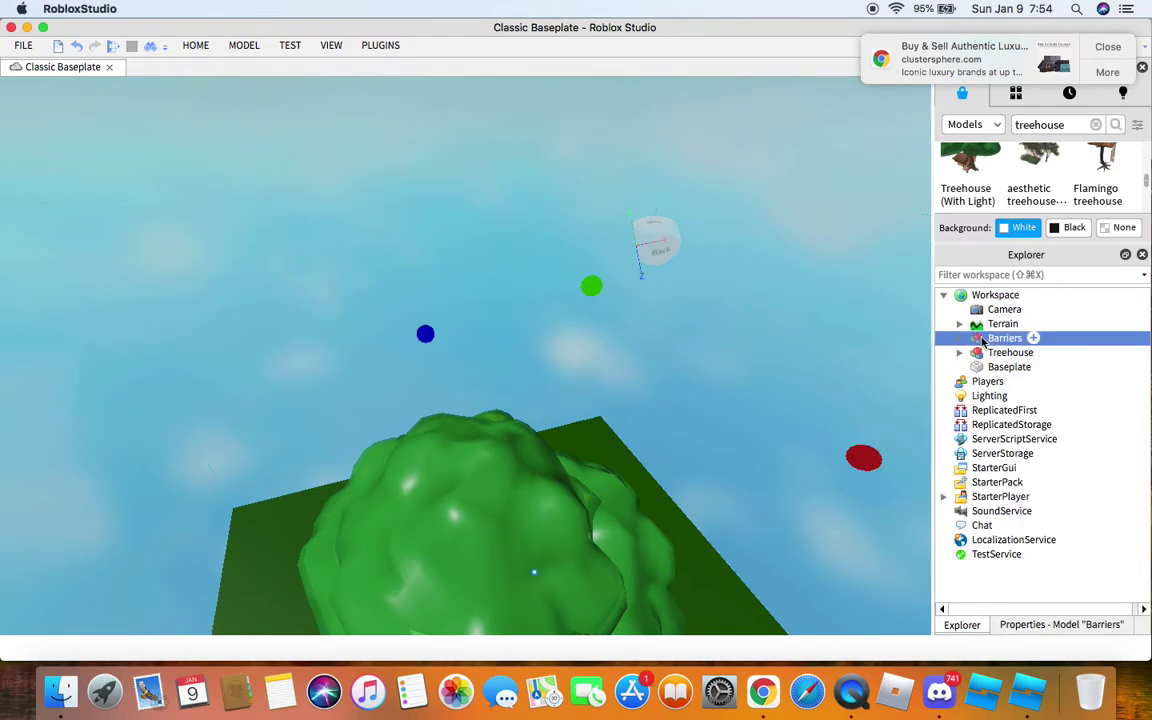
Step: Start saving the Barriers model to Roblox, titled "Barriers (Baseplate Size)" with the description "Subscribe!"
right_click(984, 341)
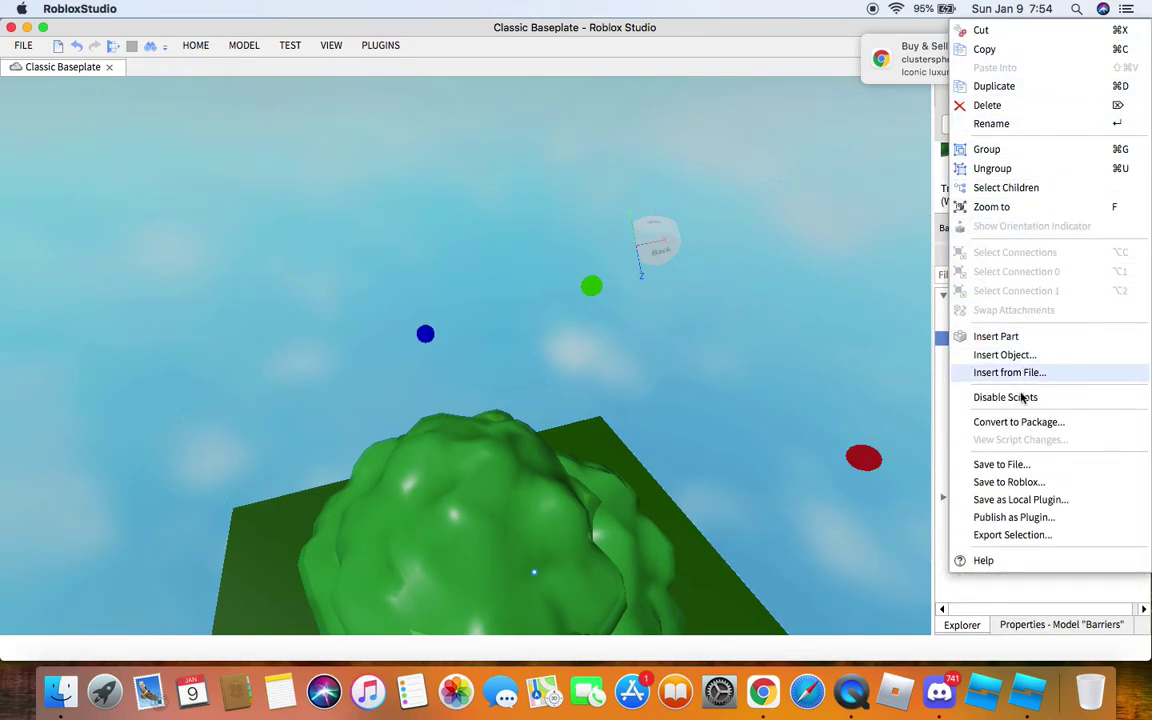
click(1030, 482)
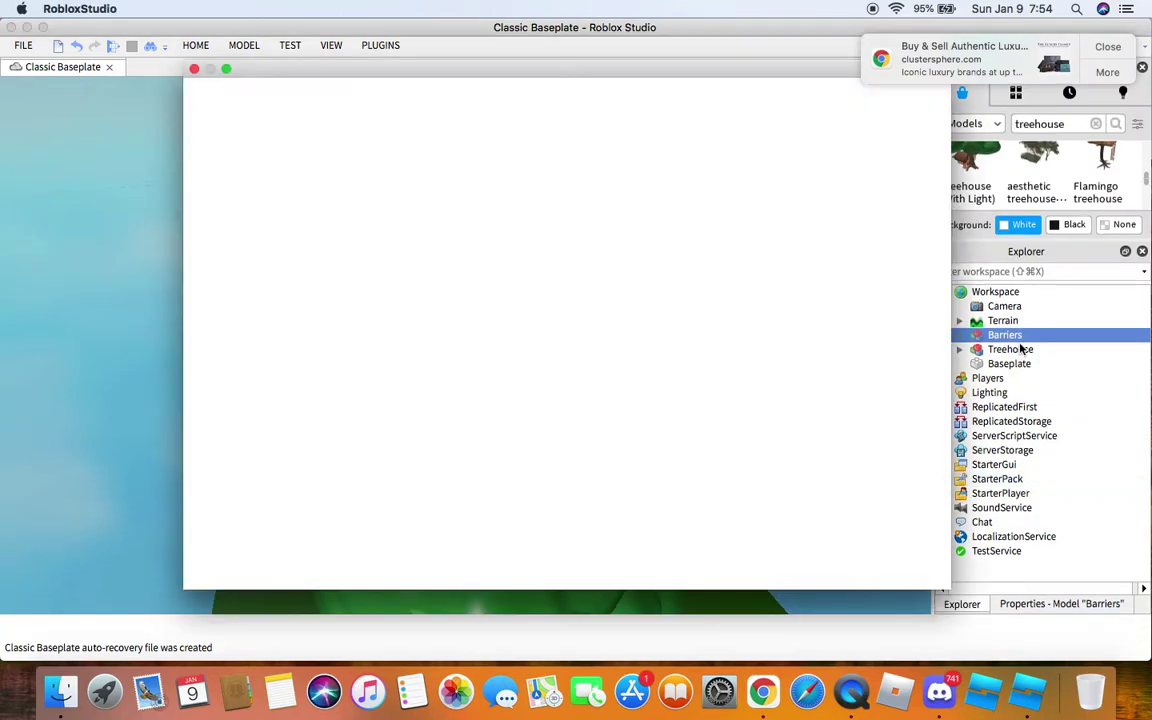
click(613, 116)
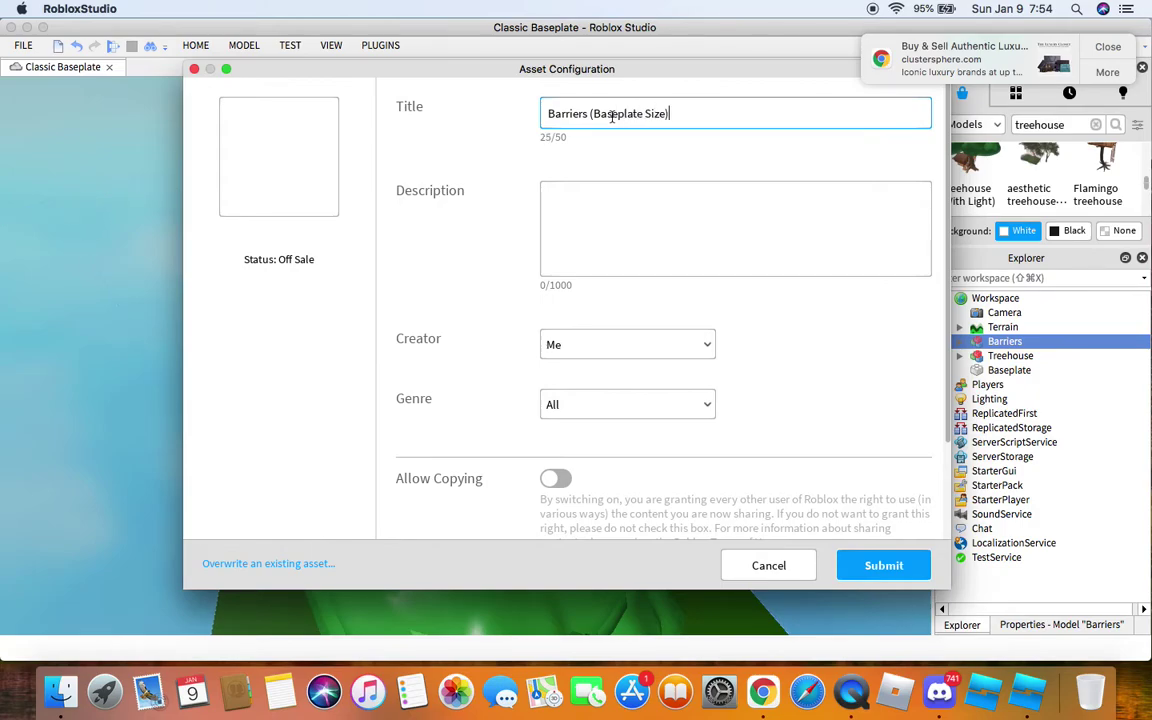
click(716, 208)
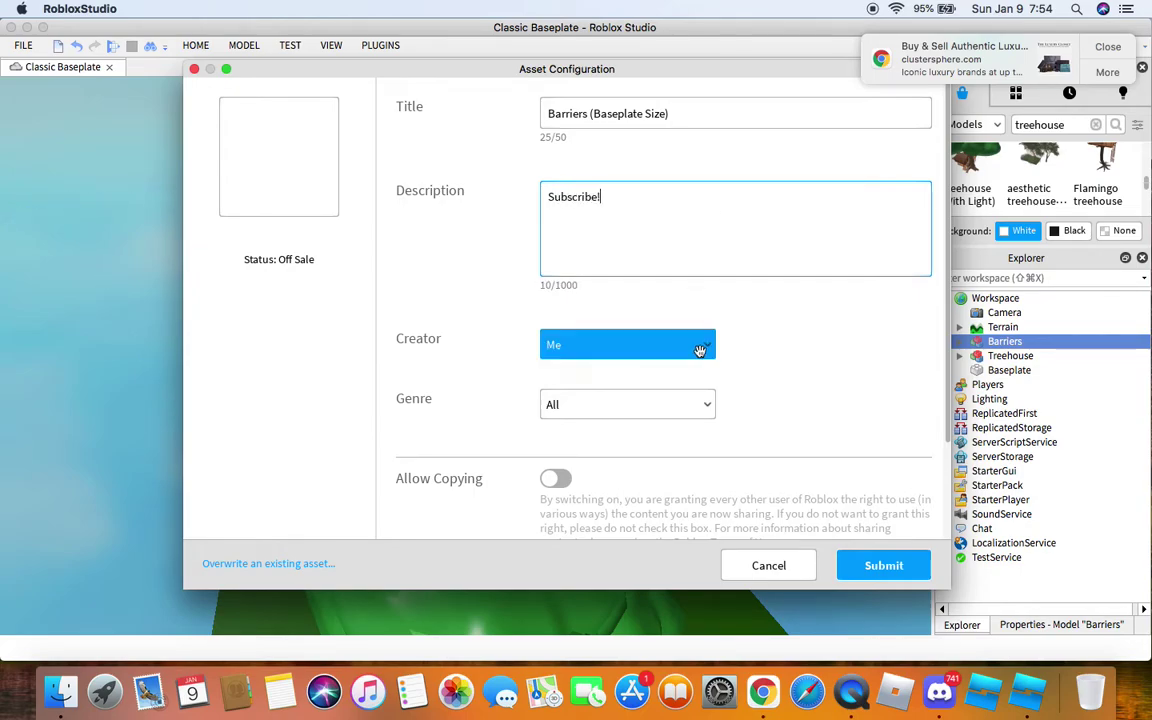
Step: Allow copying of the Barriers asset and submit it for upload, closing the configuration window when done
scroll(561, 420, down, 3)
click(556, 356)
click(558, 467)
click(884, 566)
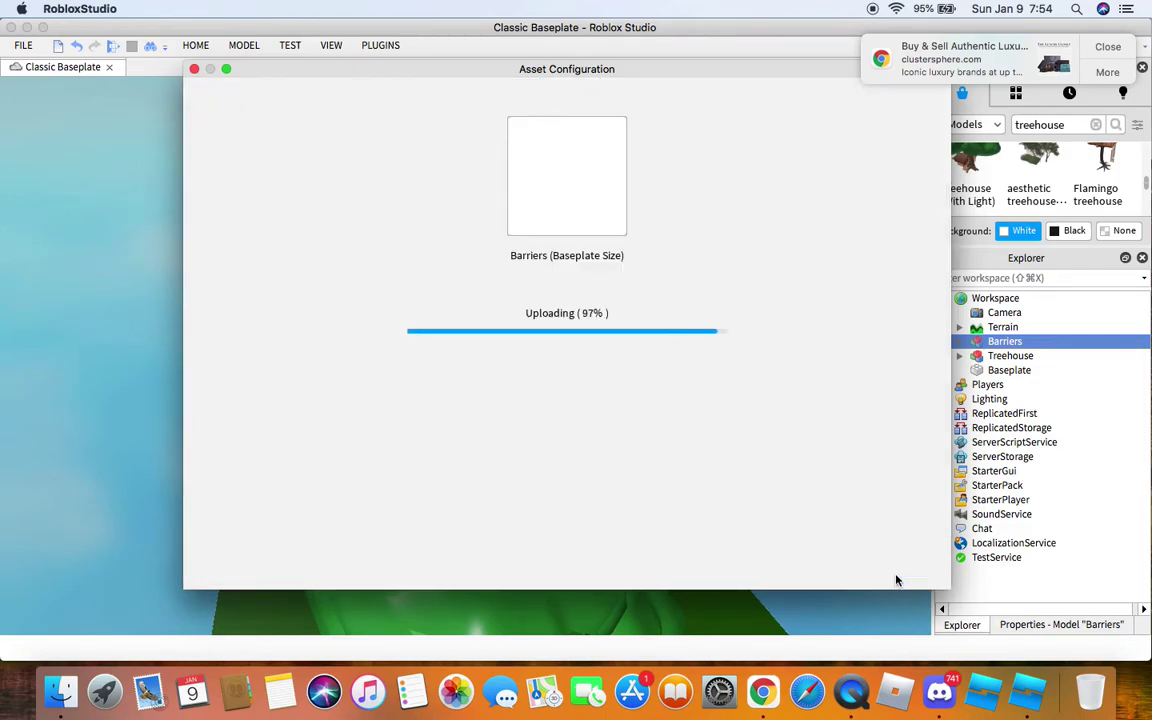
click(589, 537)
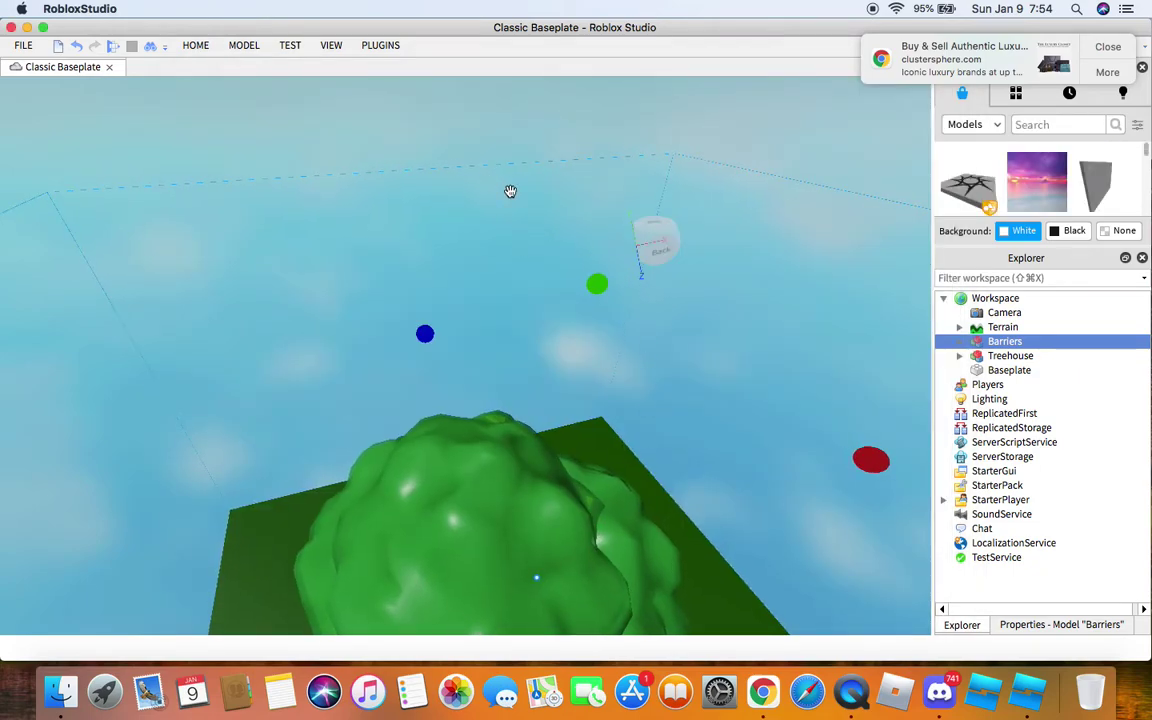
Step: Examine the treehouse and the invisible barriers around the baseplate from above, close up and towards a corner
click(531, 145)
right_drag(681, 424, 747, 427)
scroll(748, 427, up, 8)
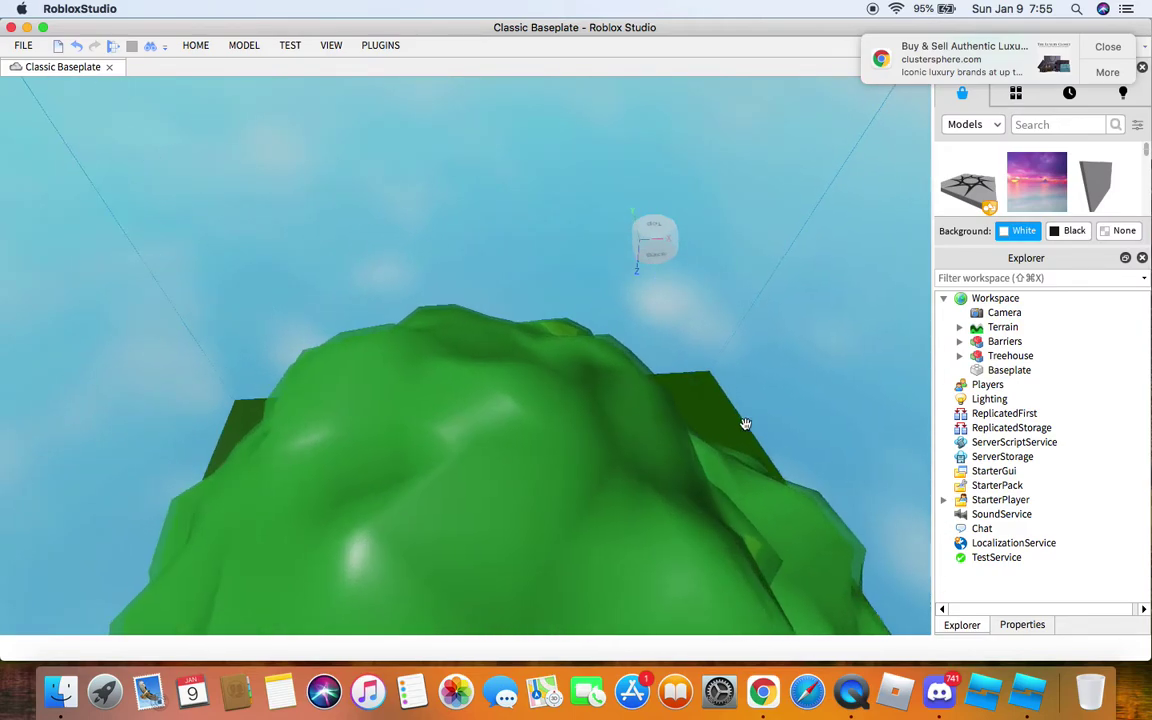
scroll(748, 430, up, 8)
mouse_move(747, 430)
right_down()
mouse_move(733, 422)
mouse_move(748, 428)
right_up()
scroll(748, 428, up, 8)
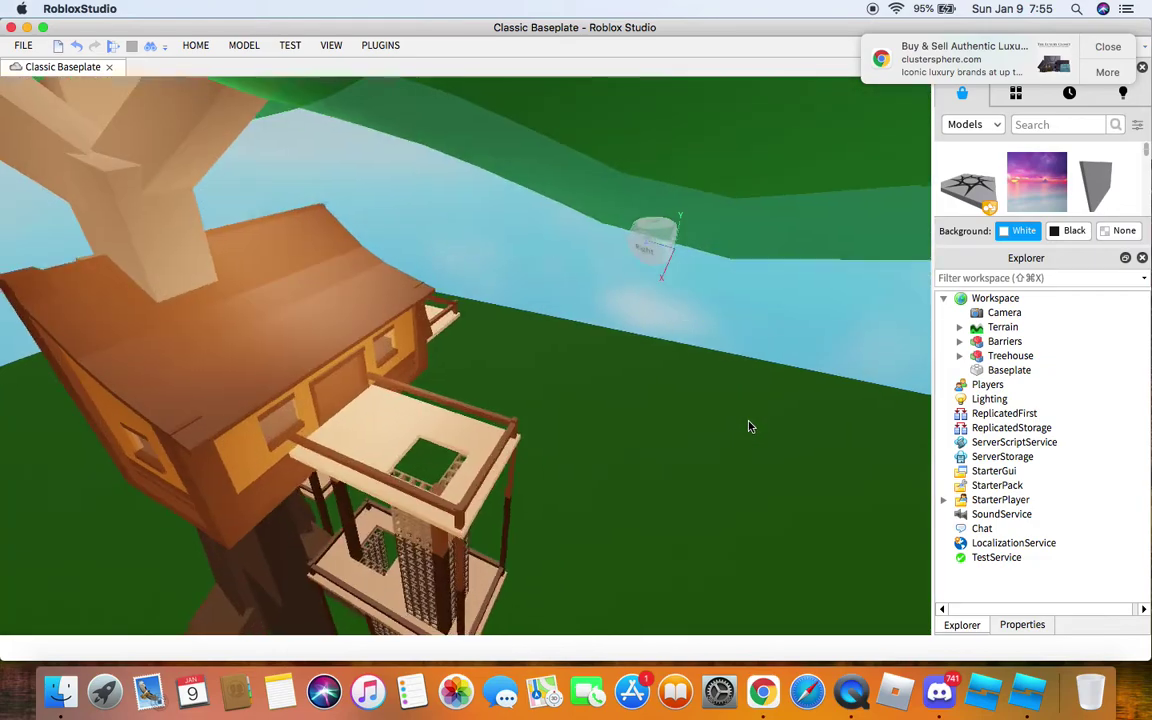
scroll(750, 427, up, 5)
key(a)
mouse_move(726, 417)
right_down()
mouse_move(795, 414)
mouse_move(736, 420)
mouse_move(745, 418)
right_up()
key(a)
key(a)
key(a)
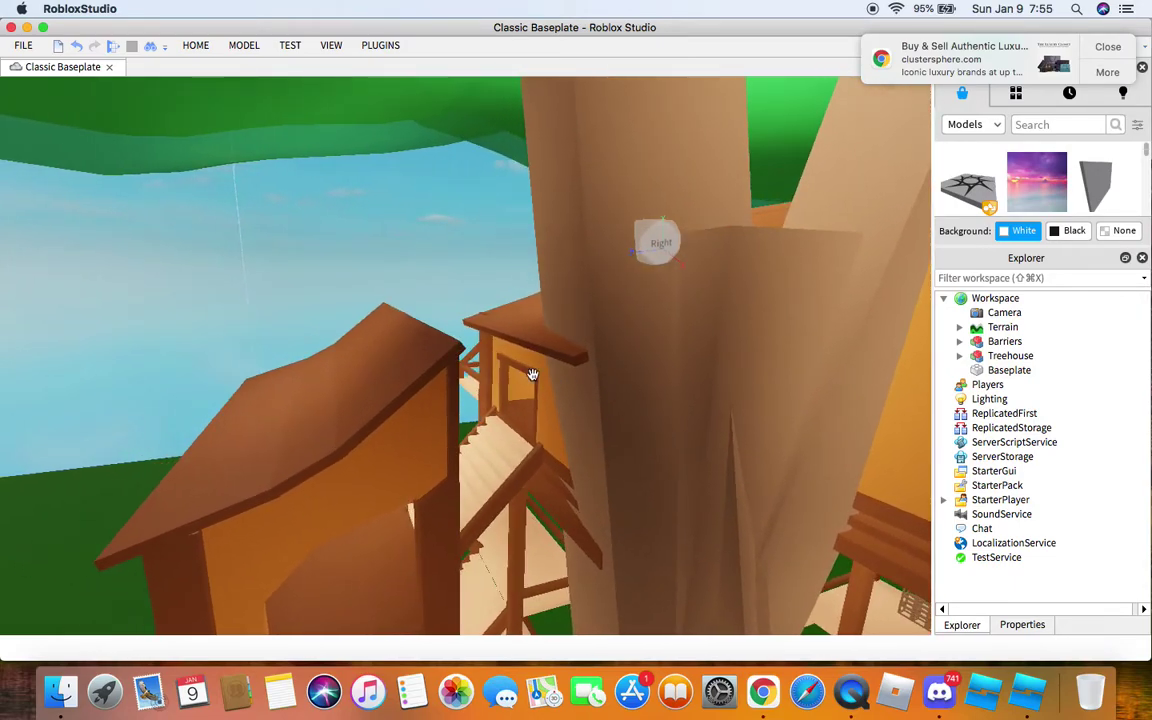
click(191, 299)
key(s)
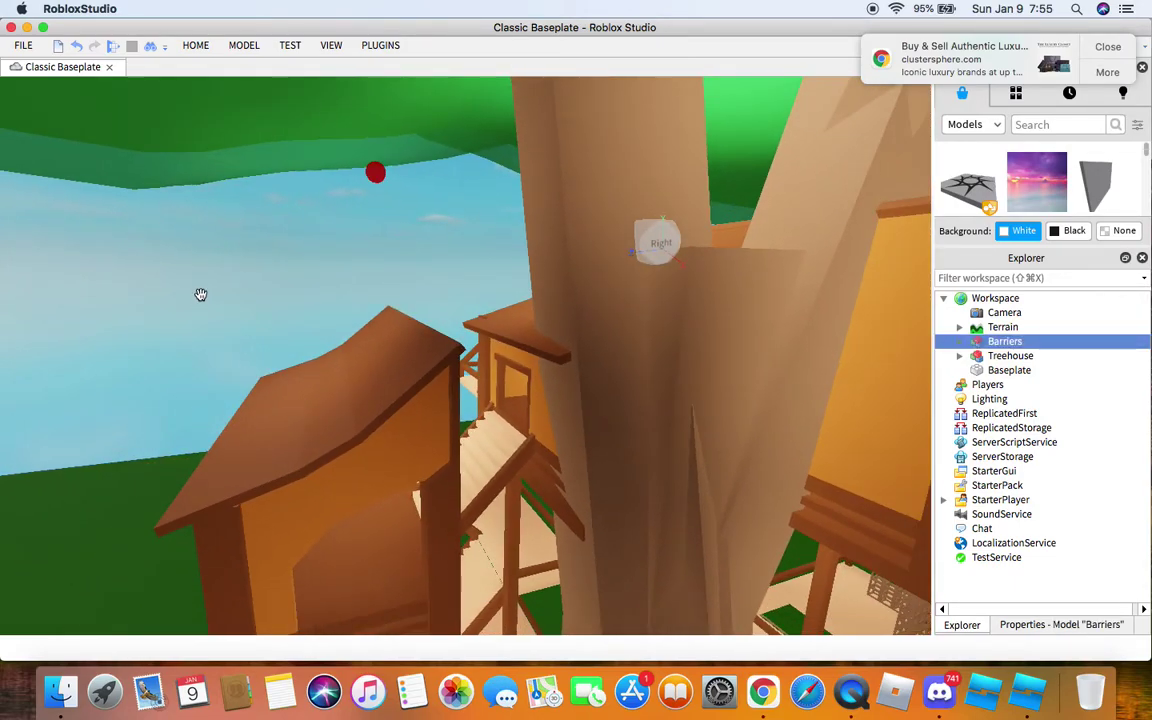
key(s)
mouse_move(861, 484)
right_down()
mouse_move(849, 484)
mouse_move(876, 491)
mouse_move(859, 493)
right_up()
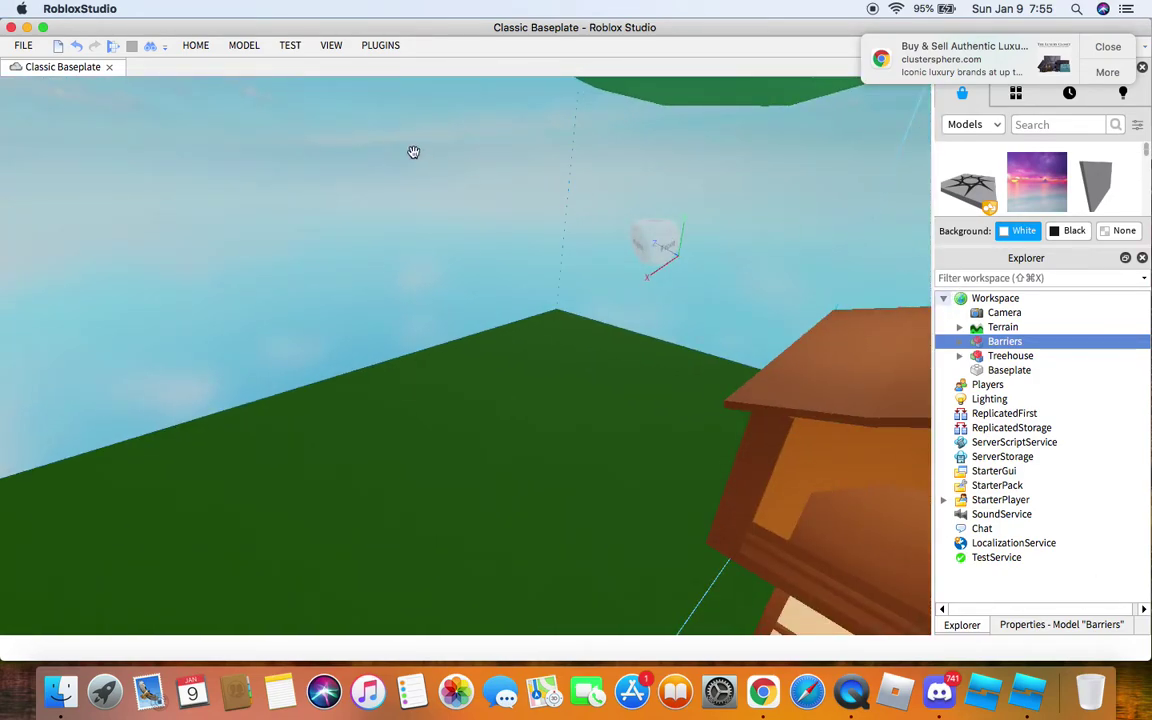
Step: Search the toolbox models for "Jeff the Killer" and place the "Jeff the Killer (For horror games)" model on the grass near the treehouse
click(199, 45)
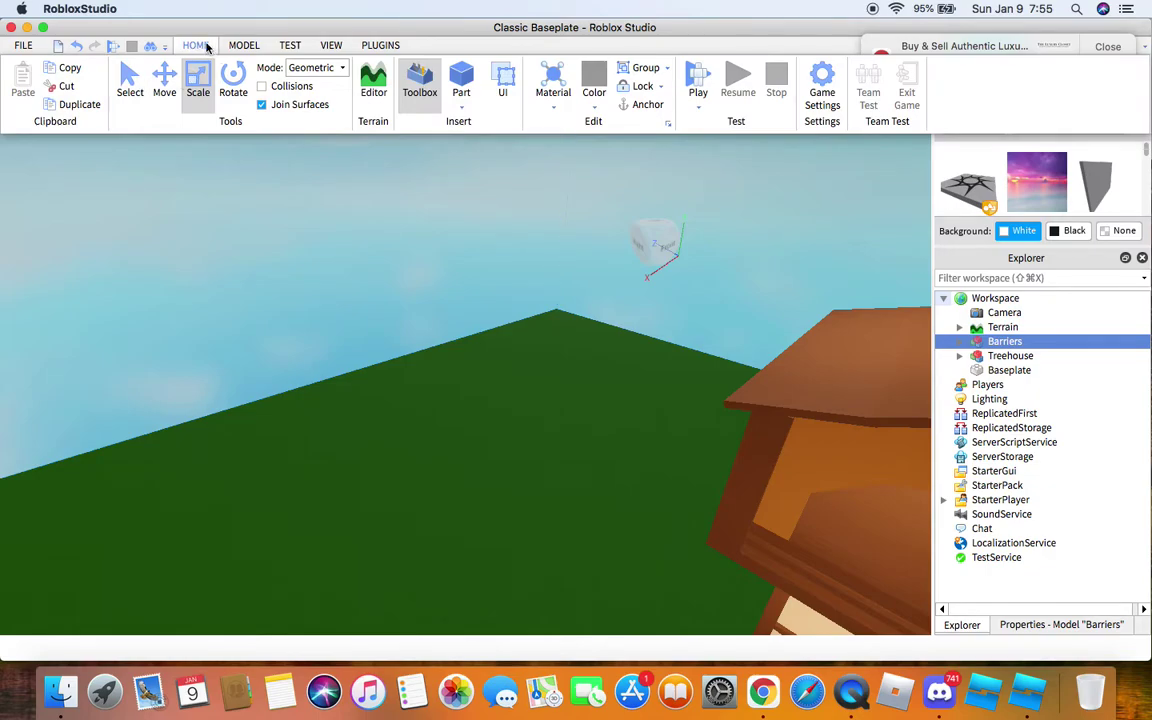
click(207, 47)
click(1066, 129)
text(Je)
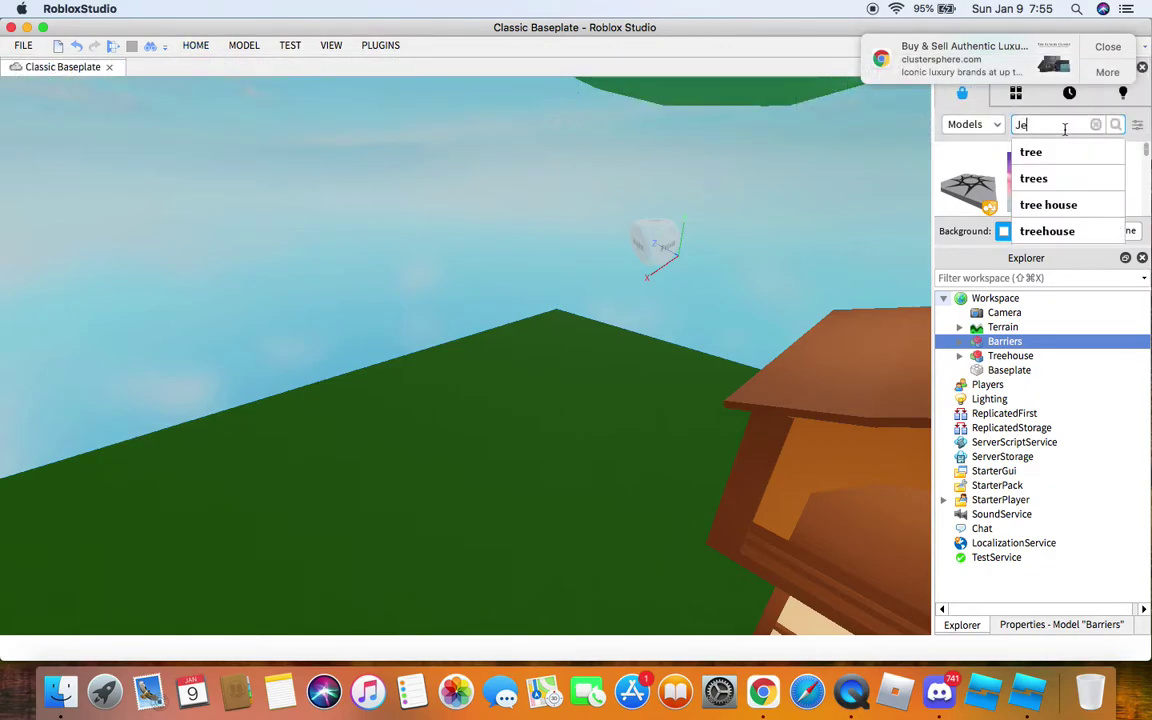
text(ff the Killer)
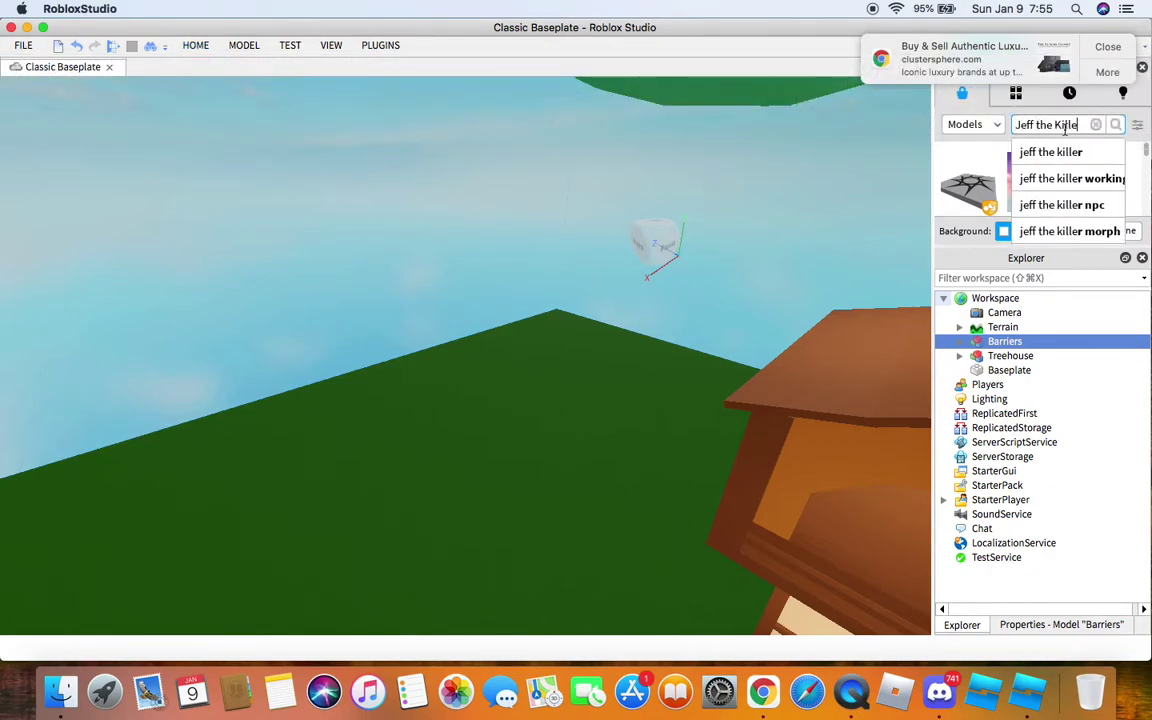
key(Return)
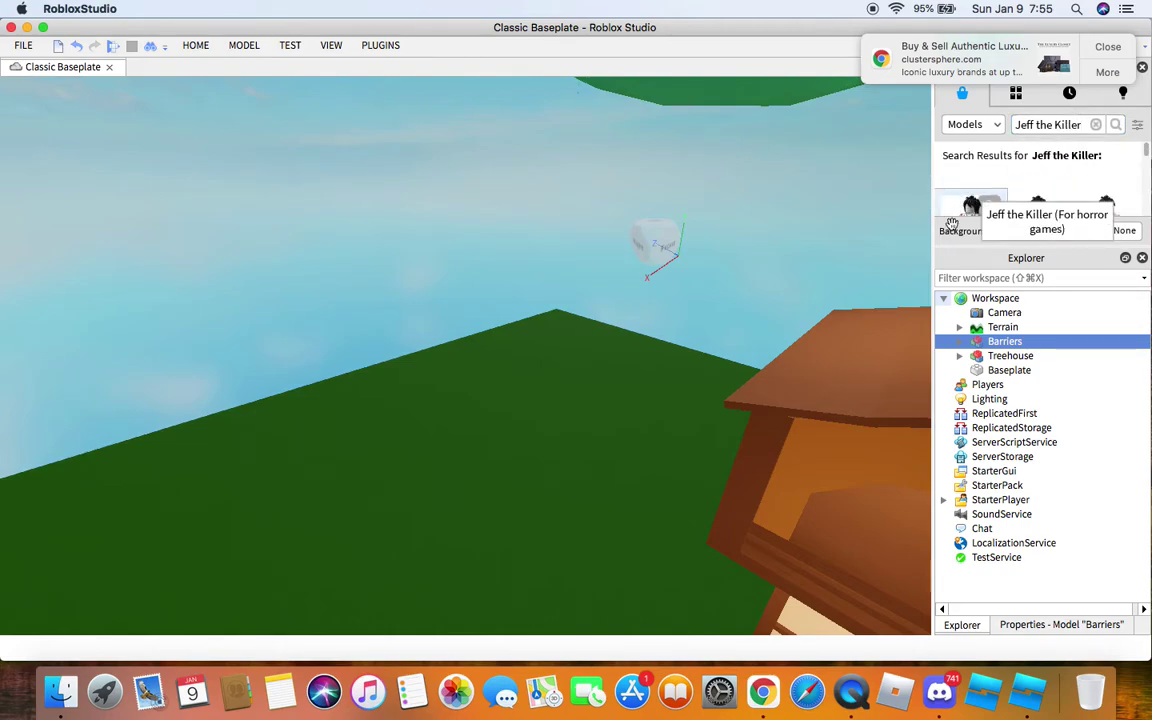
drag(957, 216, 643, 512)
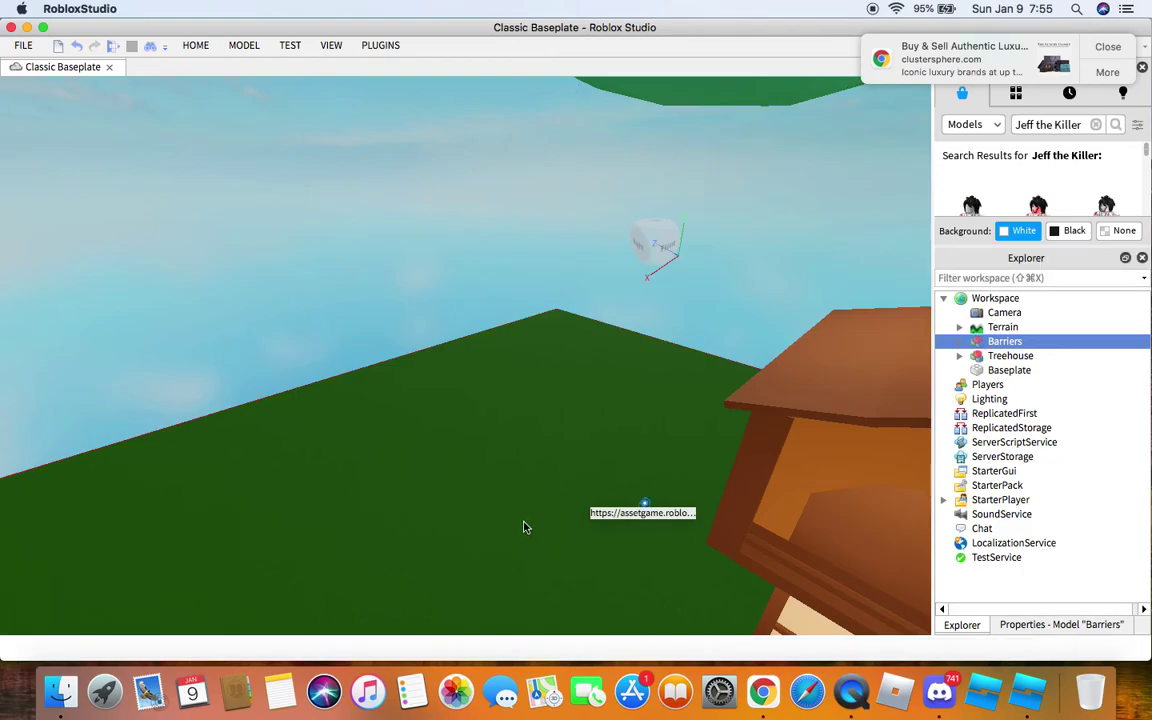
key(f)
key(w)
mouse_move(570, 409)
right_down()
mouse_move(576, 401)
mouse_move(552, 402)
right_up()
key(s)
key(s)
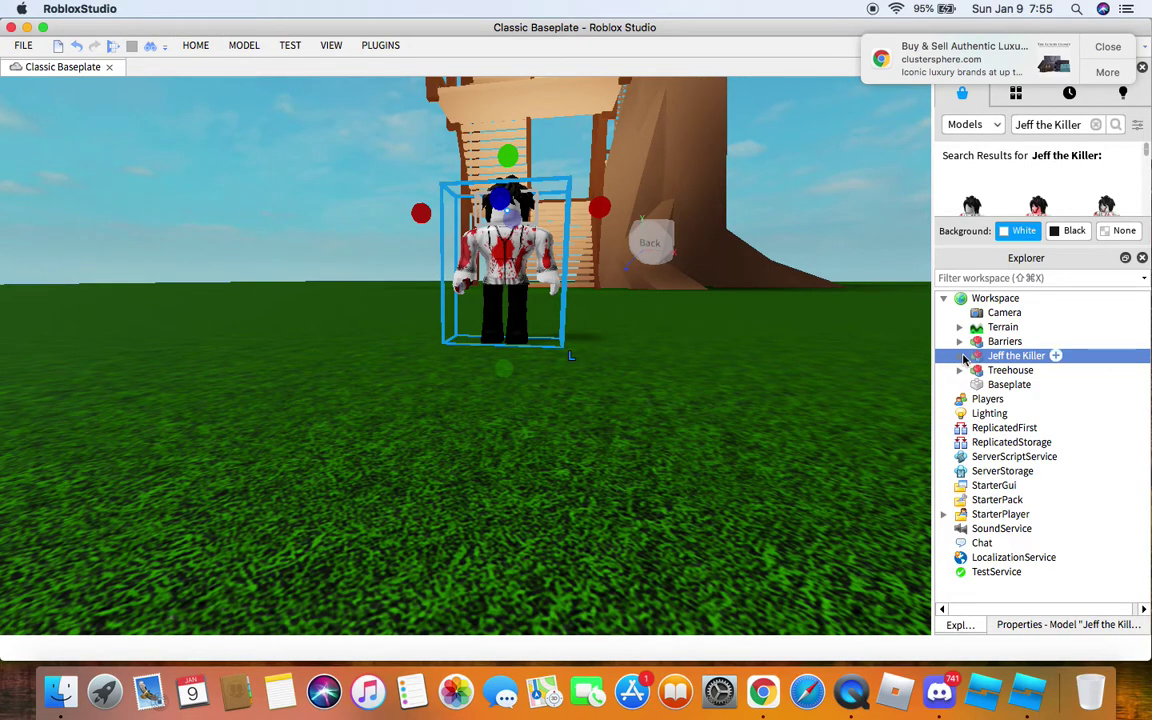
Step: Expand the Jeff the Killer model and delete its Body Colors, Pants and Shirt
click(1055, 356)
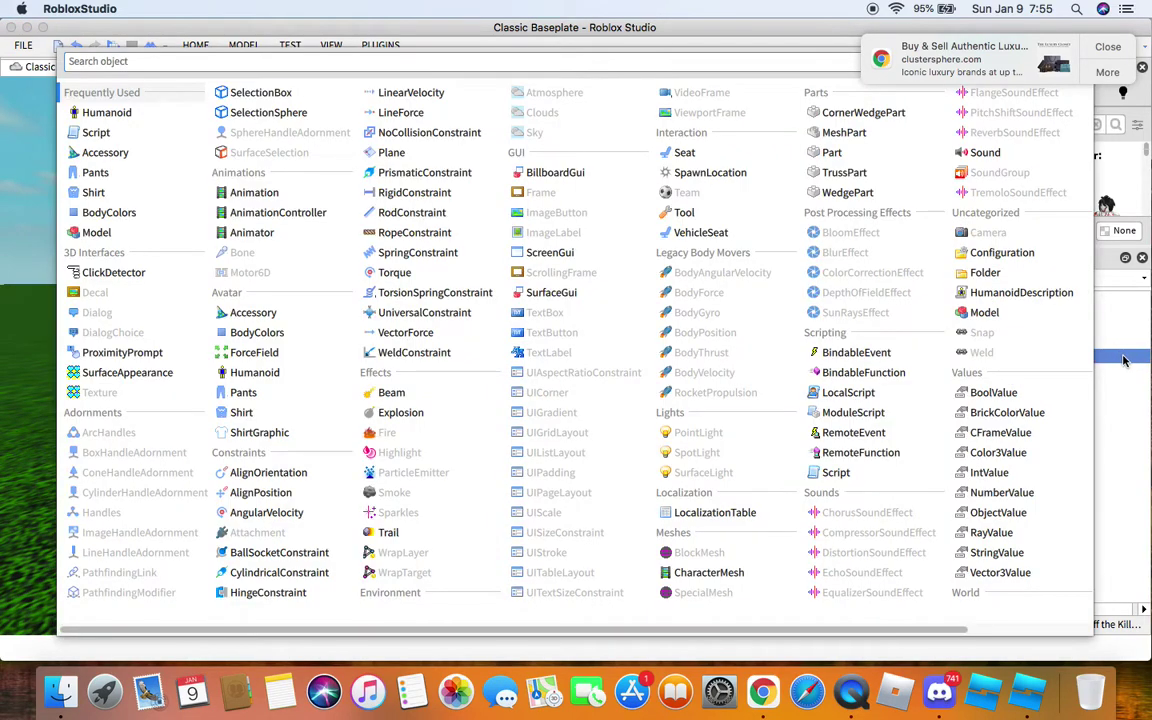
click(1123, 360)
scroll(1020, 430, down, 2)
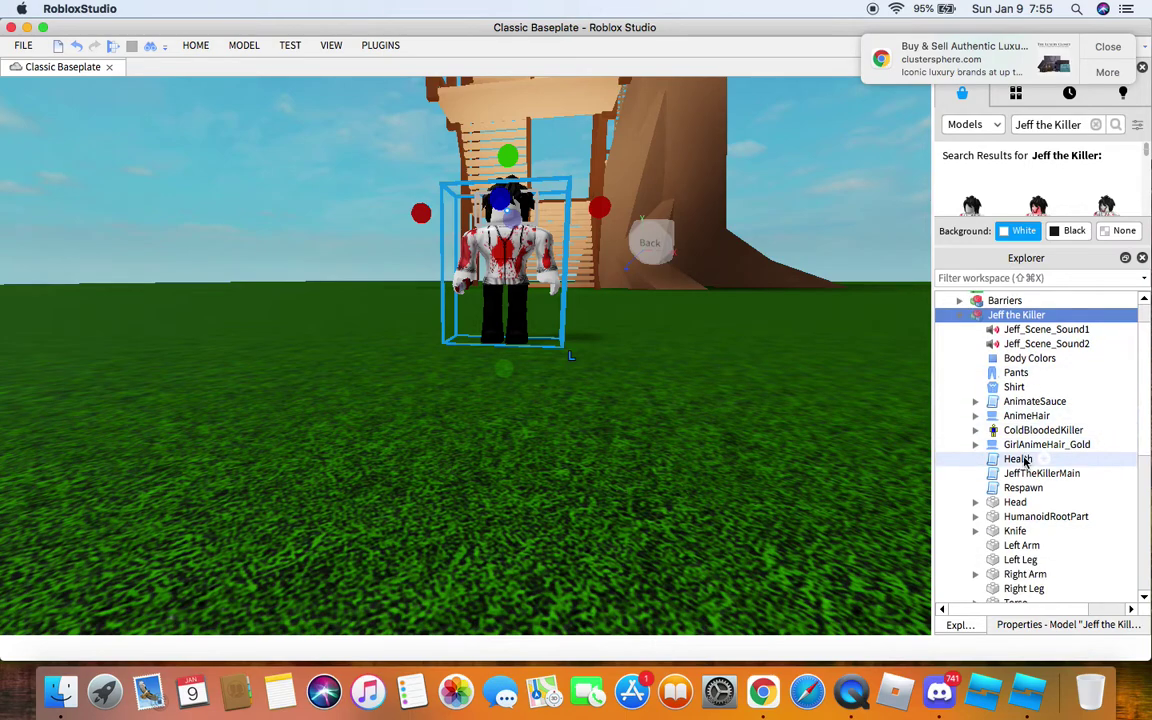
click(1092, 358)
shift+click(1086, 387)
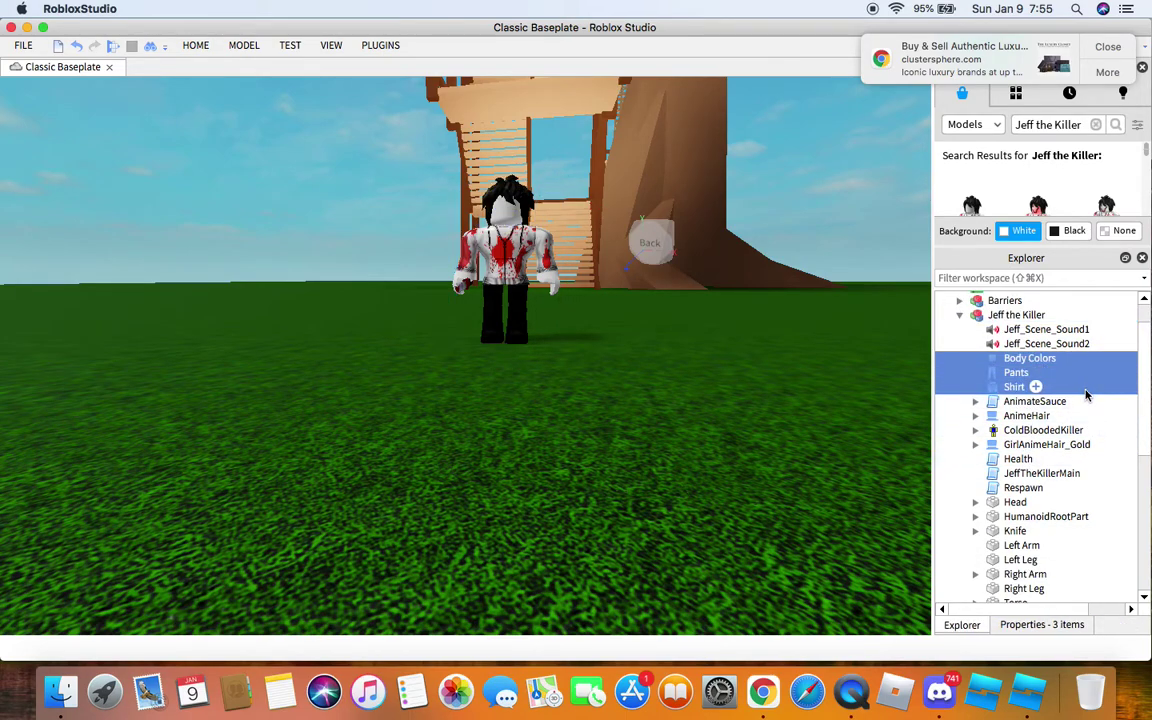
key(Delete)
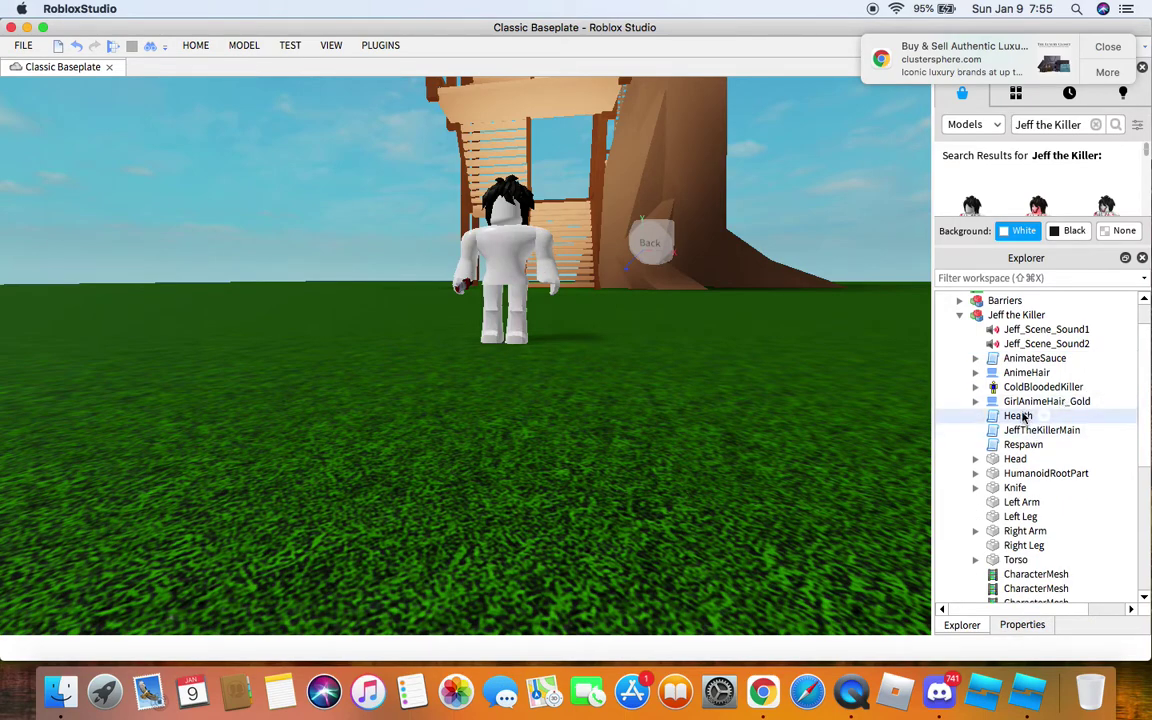
Step: Delete the AnimeHair and GirlAnimeHair_Gold accessories from the Jeff the Killer model
click(1049, 403)
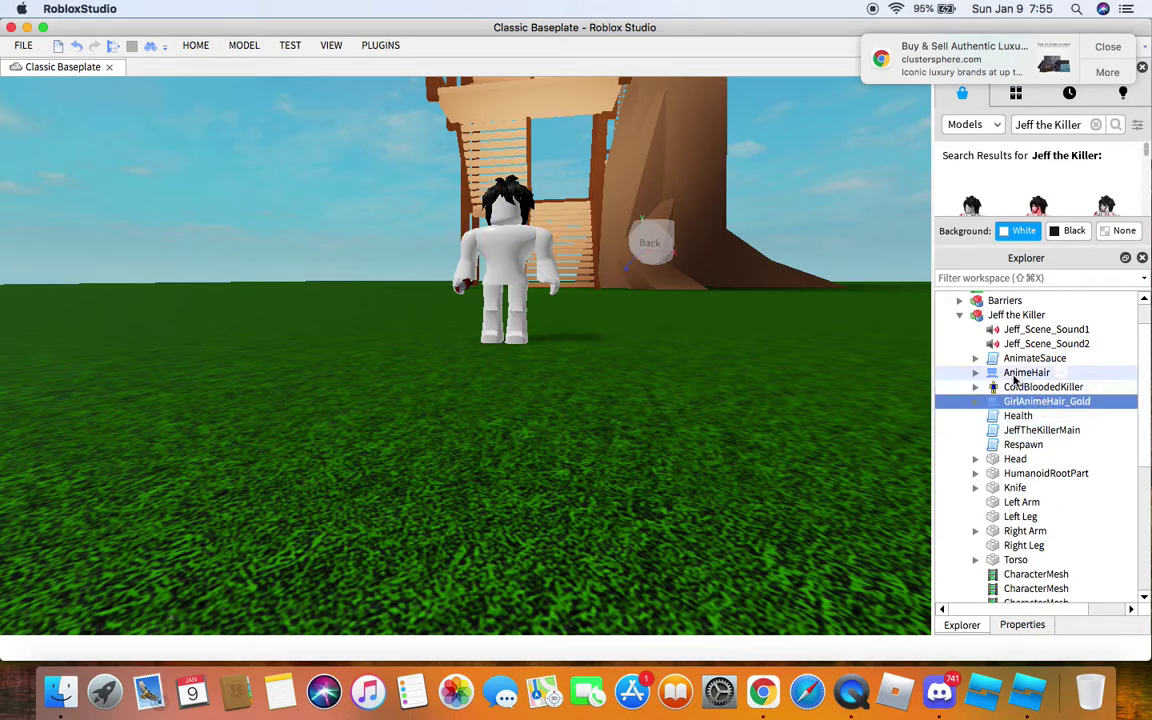
click(1008, 374)
key(Delete)
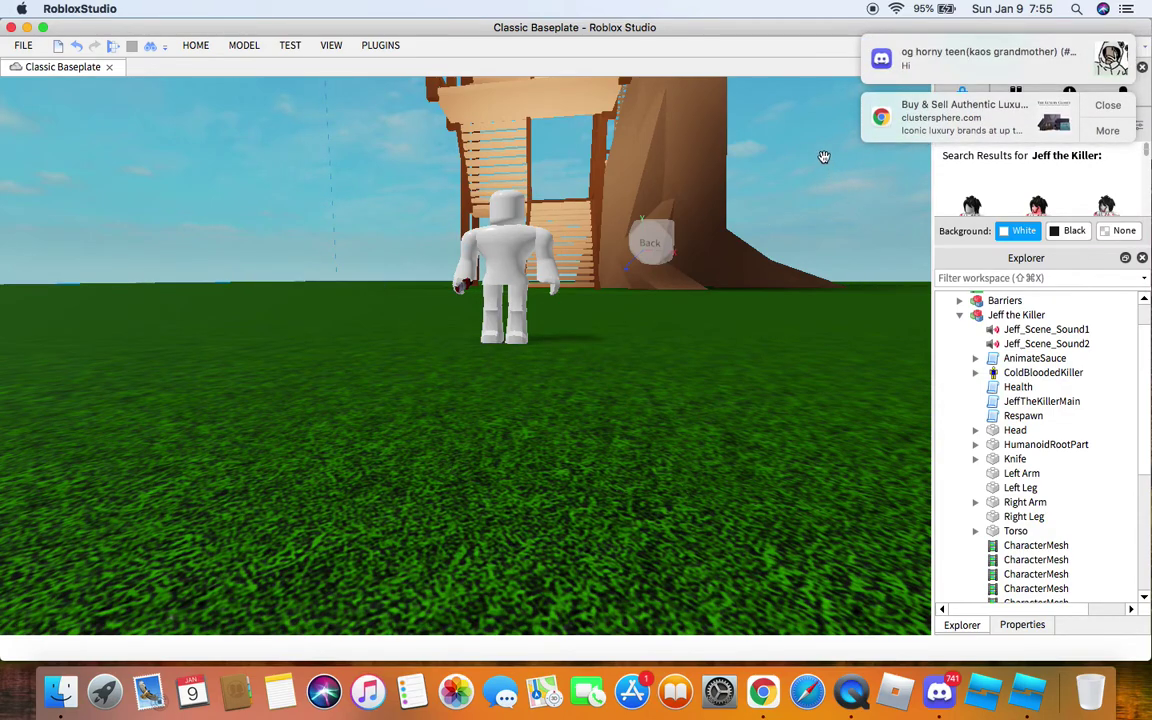
Step: Search the toolbox models for "Oder" in place of the previous search term
click(1104, 106)
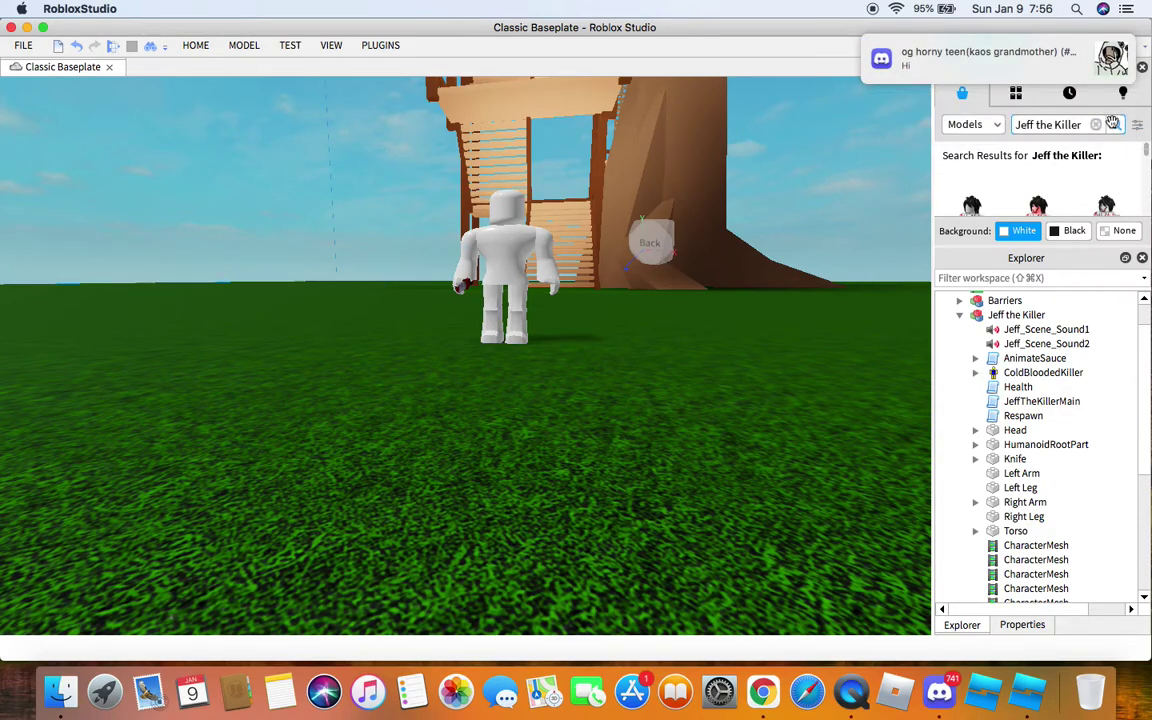
click(1096, 124)
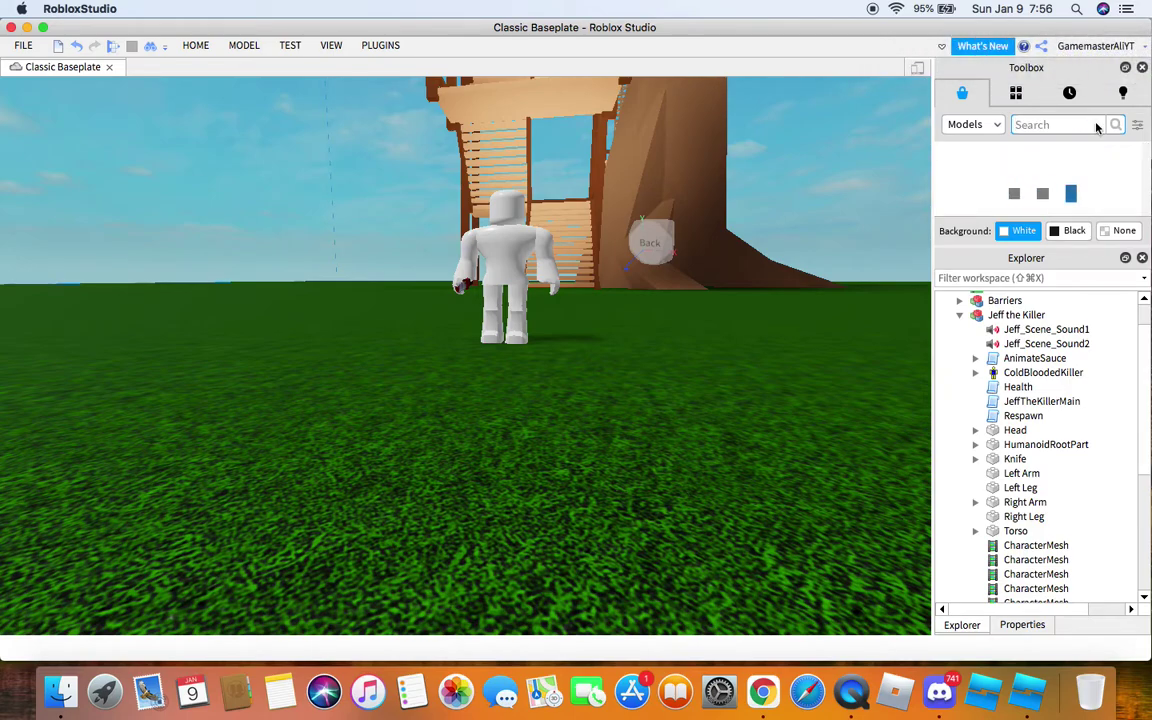
text(Co)
click(1096, 124)
text(Oder)
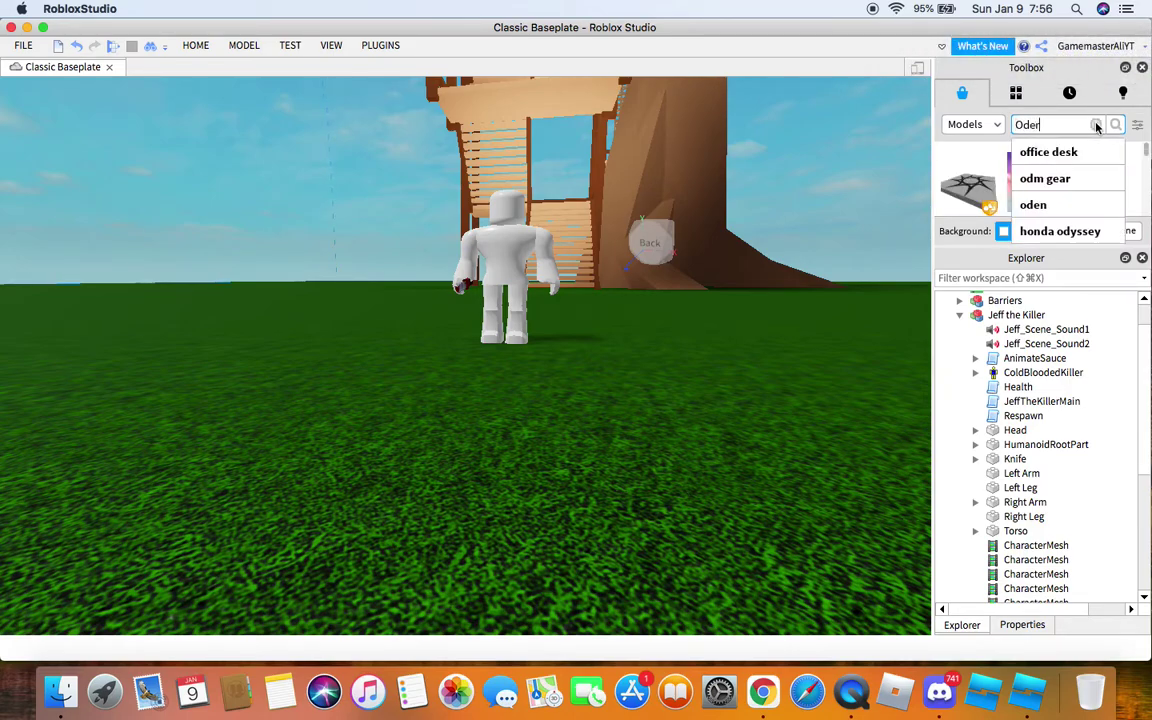
key(Return)
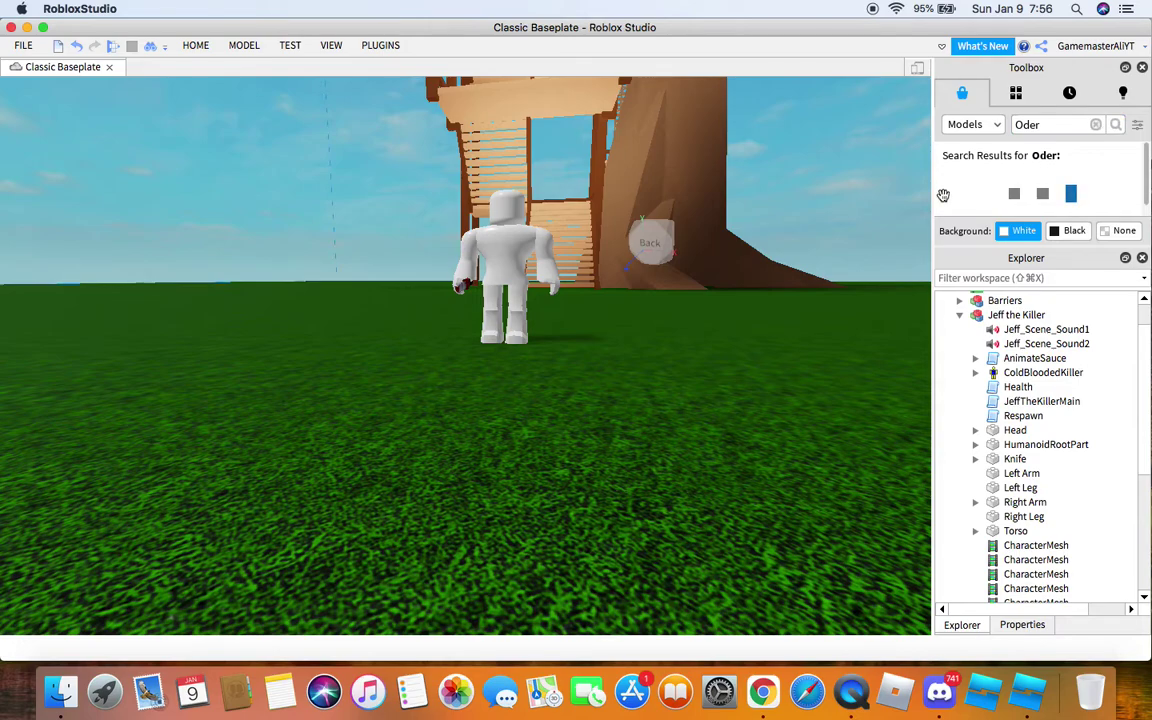